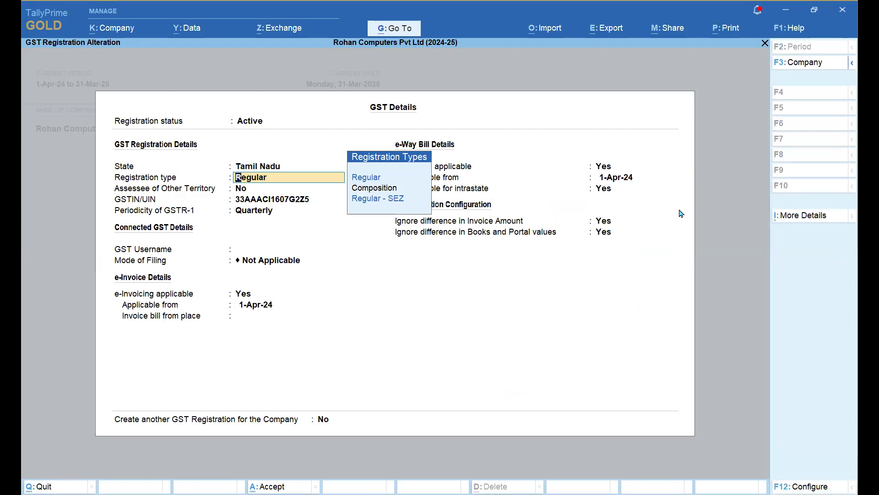
- Leave registration type as Regular, advance to GST Username, and open Configuration with F12
{"action": "key", "text": "Return"}
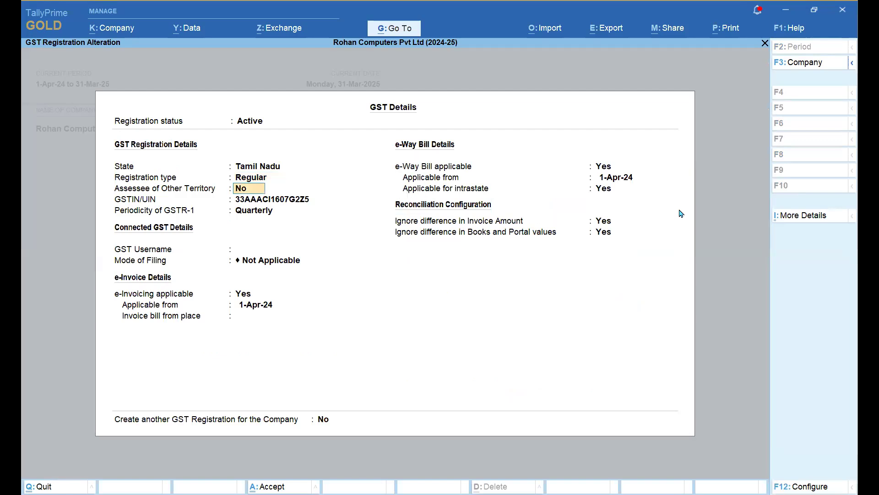
{"action": "key", "text": "Return"}
{"action": "key", "text": "Return"}
{"action": "key", "text": "Return"}
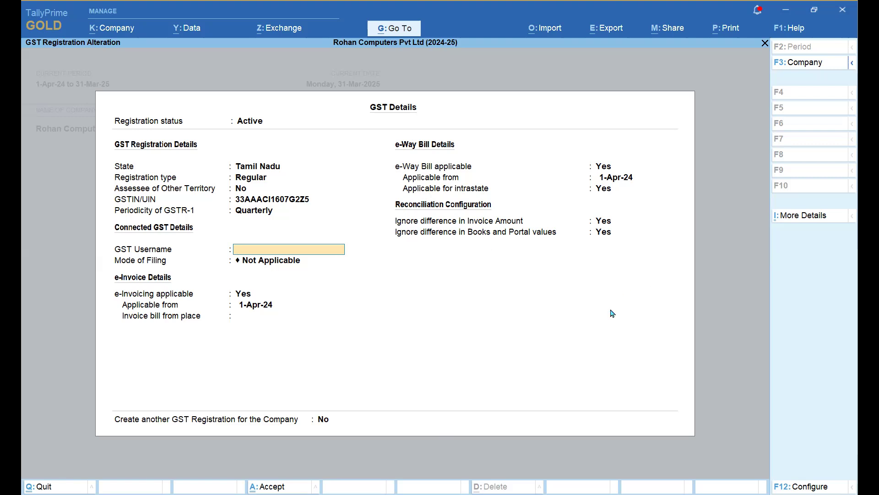
{"action": "key", "text": "F12"}
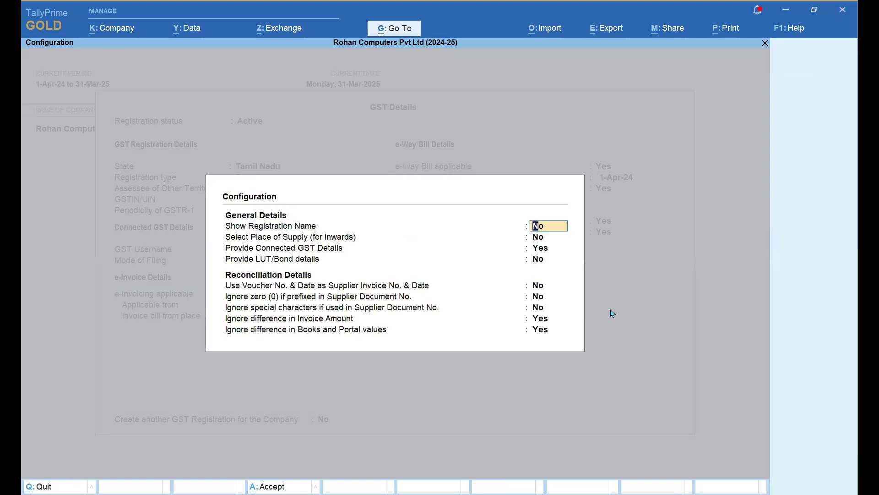
- Review the connected GST details and reconciliation options, then close Configuration unchanged
{"action": "key", "text": "Down"}
{"action": "key", "text": "Down"}
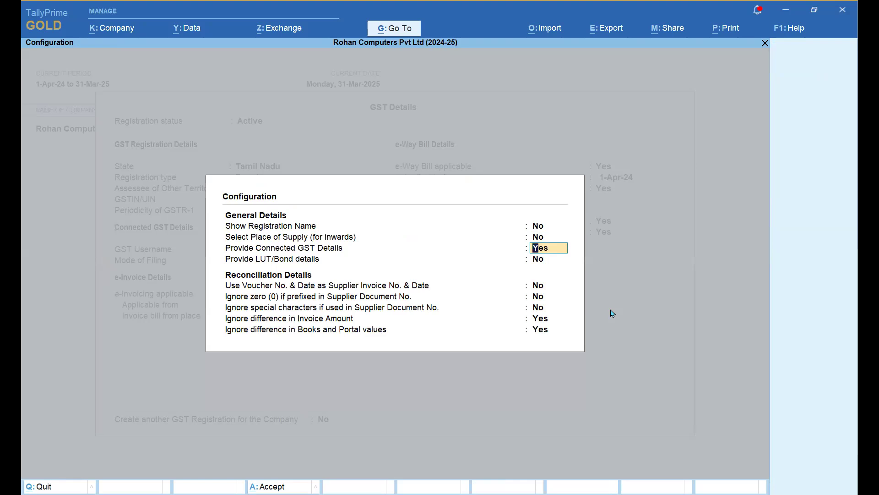
{"action": "key", "text": "Down"}
{"action": "key", "text": "Down"}
{"action": "key", "text": "Down"}
{"action": "key", "text": "Down"}
{"action": "key", "text": "Down"}
{"action": "key", "text": "Down"}
{"action": "key", "text": "Return"}
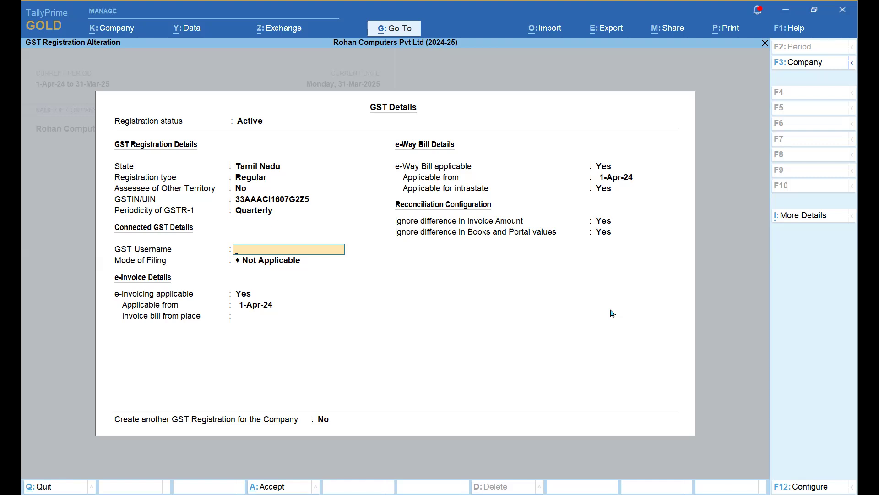
- Enter the company's GST portal username, correcting a mistyped start
{"action": "type", "text": "Prabhu1723"}
{"action": "key", "text": "Return"}
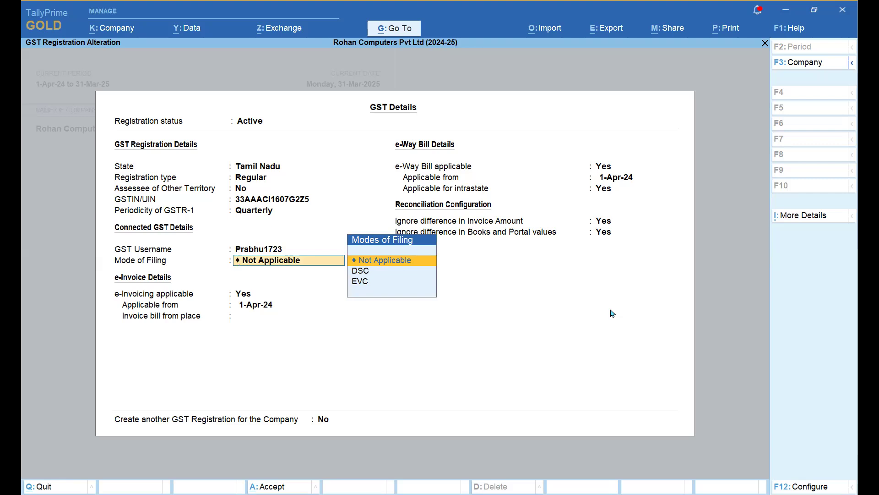
- Set Mode of Filing to EVC and keep the e-invoicing settings and start date
{"action": "key", "text": "Down"}
{"action": "key", "text": "Down"}
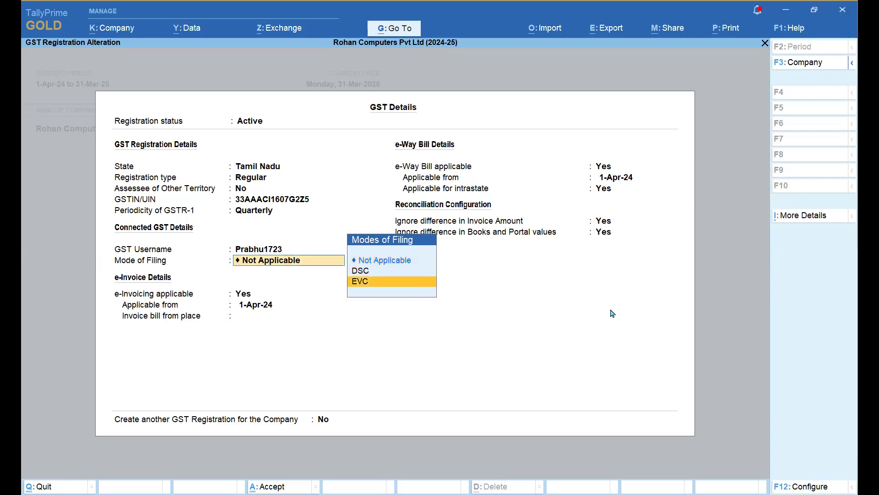
{"action": "key", "text": "Up"}
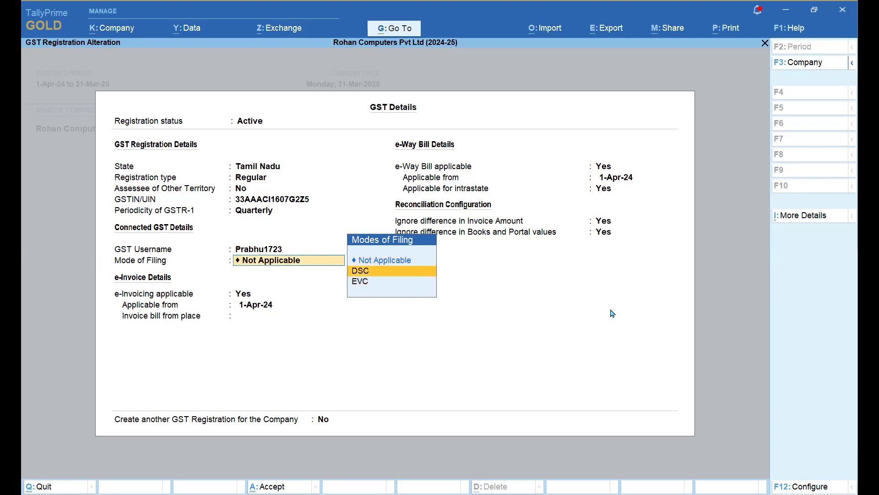
{"action": "key", "text": "Down"}
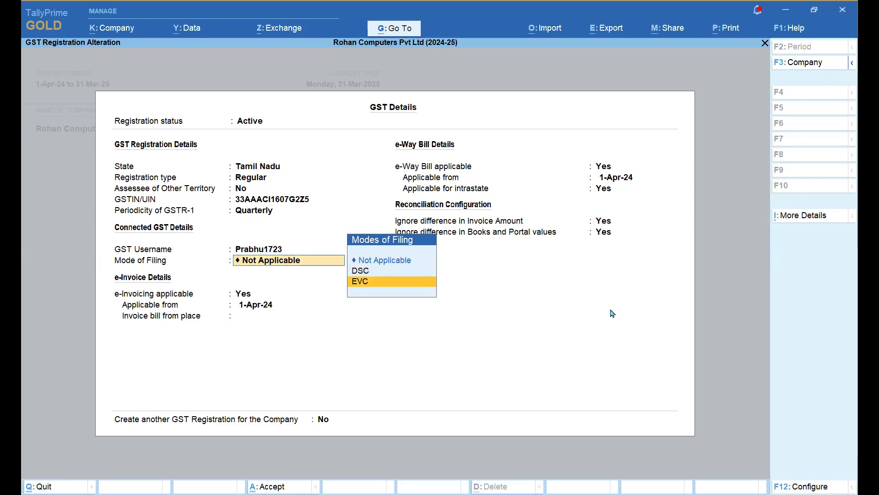
{"action": "key", "text": "Up"}
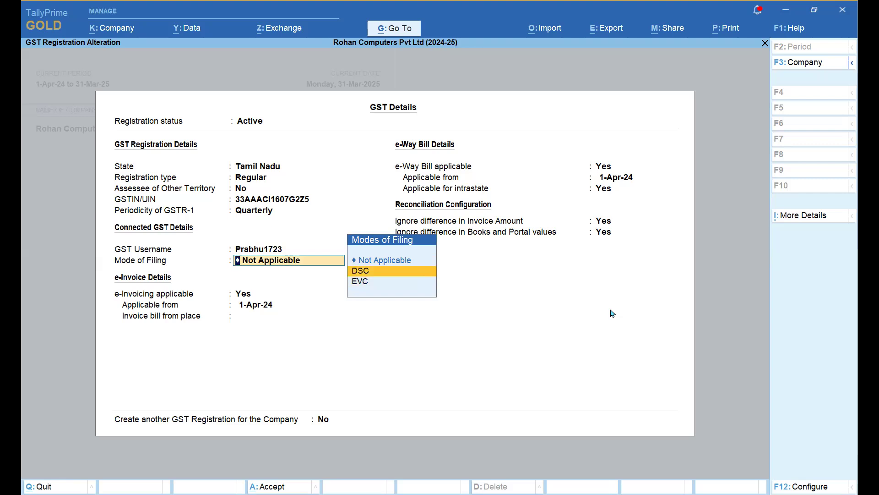
{"action": "key", "text": "Down"}
{"action": "key", "text": "Return"}
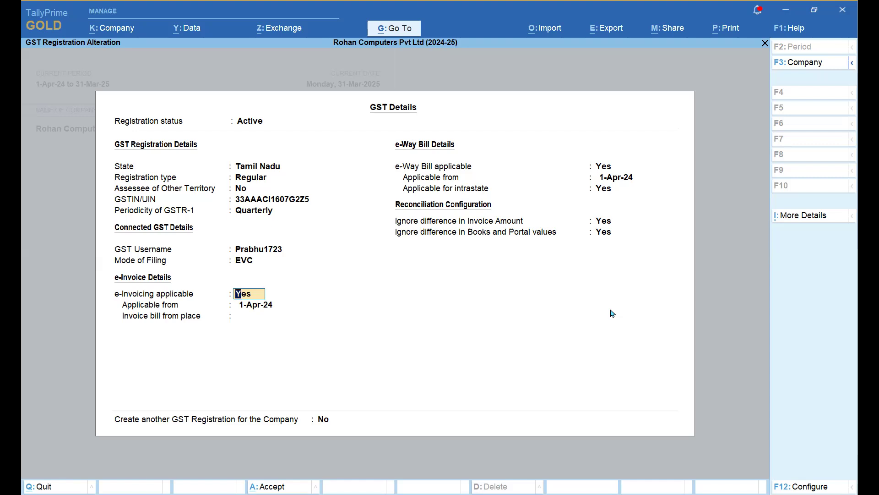
{"action": "key", "text": "Return"}
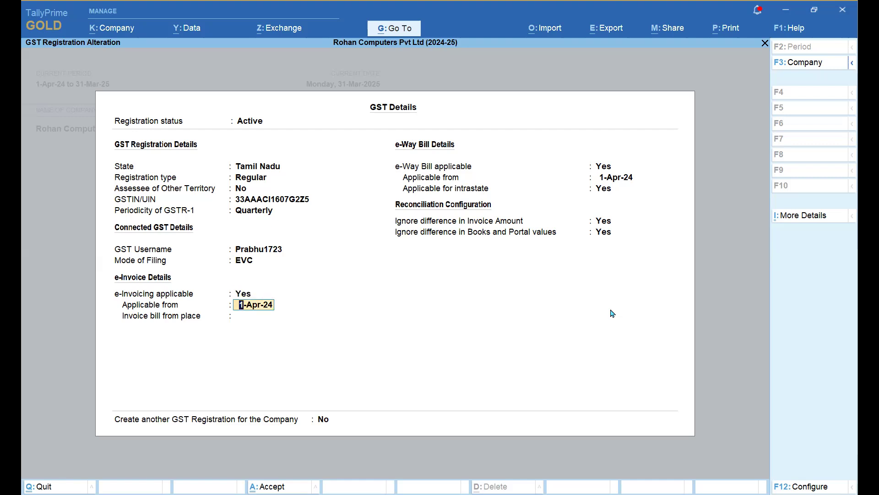
{"action": "key", "text": "Return"}
{"action": "key", "text": "Return"}
{"action": "key", "text": "Return"}
{"action": "key", "text": "Return"}
{"action": "key", "text": "Return"}
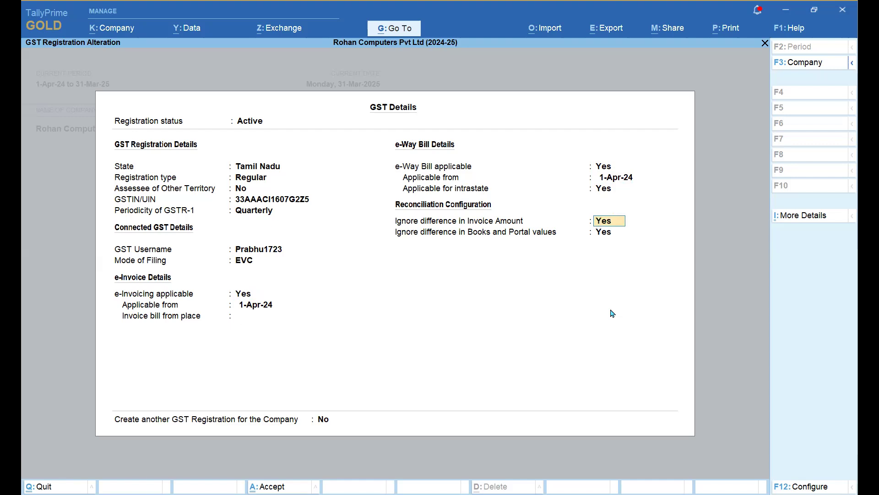
{"action": "key", "text": "F12"}
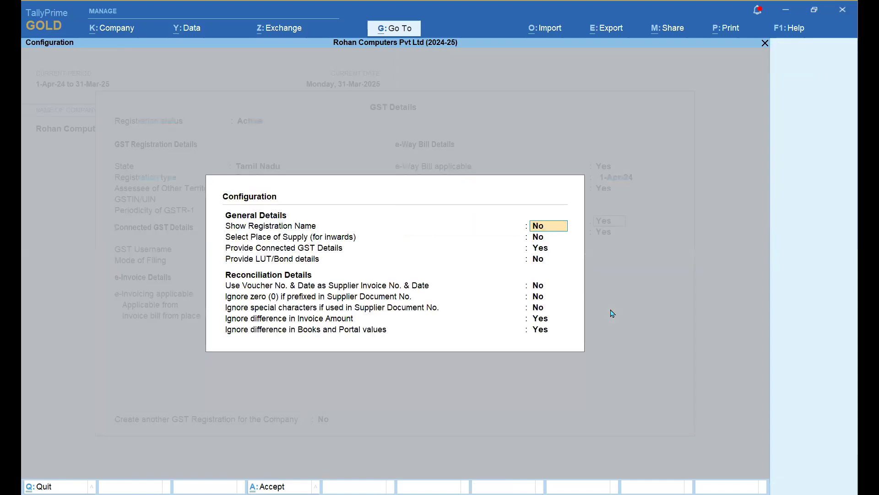
{"action": "key", "text": "Return"}
{"action": "key", "text": "Return"}
{"action": "key", "text": "Return"}
{"action": "key", "text": "Return"}
{"action": "key", "text": "Return"}
{"action": "key", "text": "Return"}
{"action": "key", "text": "Return"}
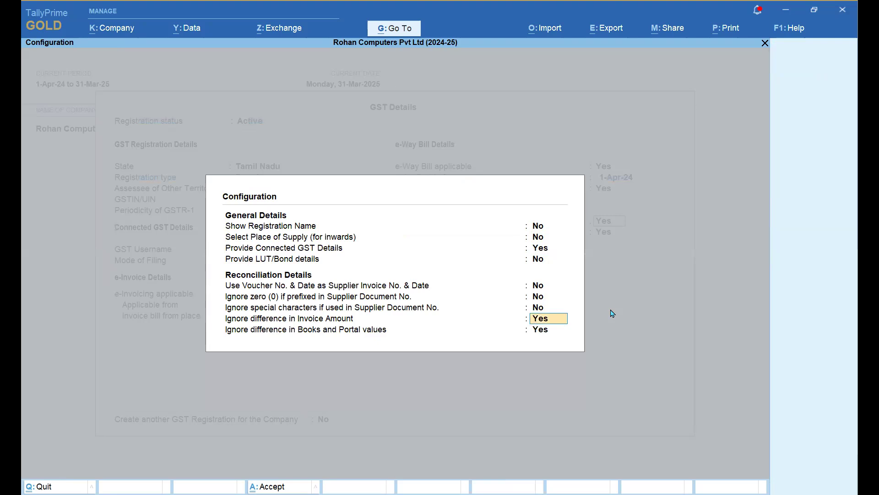
{"action": "key", "text": "Return"}
{"action": "key", "text": "Up"}
{"action": "key", "text": "Return"}
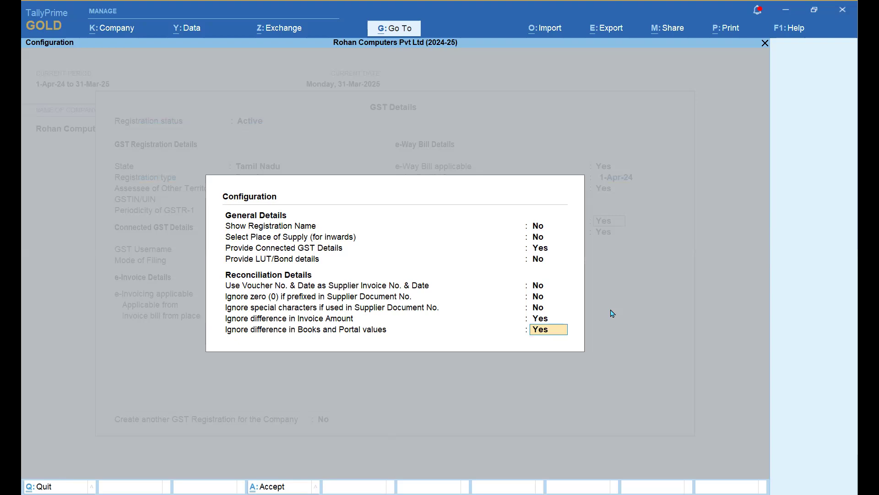
{"action": "key", "text": "Return"}
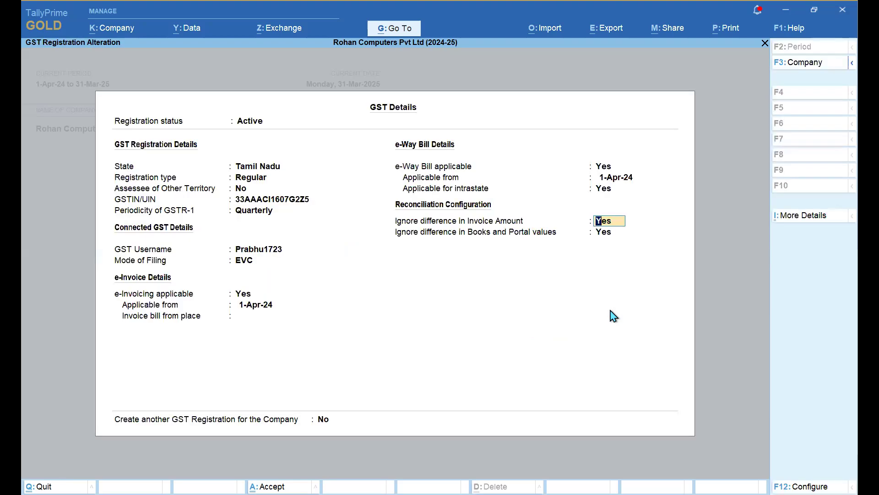
- Move to 'Ignore difference in Books and Portal values' and open its tolerance details
{"action": "key", "text": "Return"}
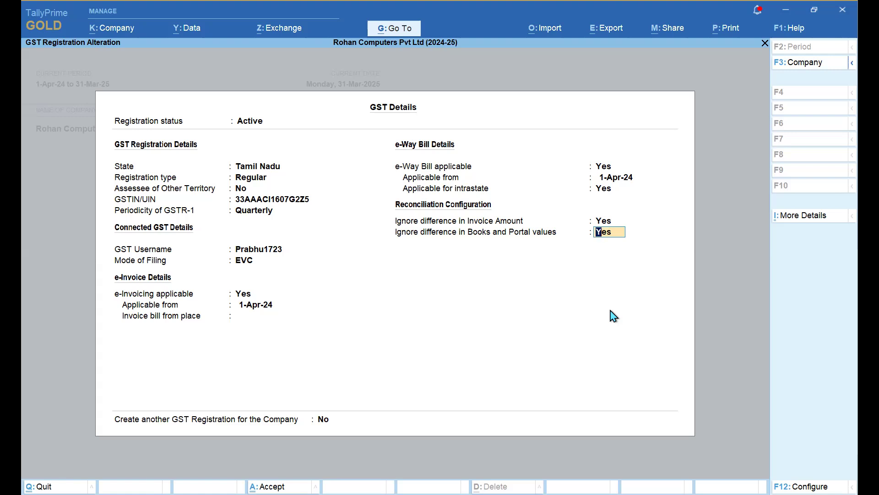
{"action": "key", "text": "Return"}
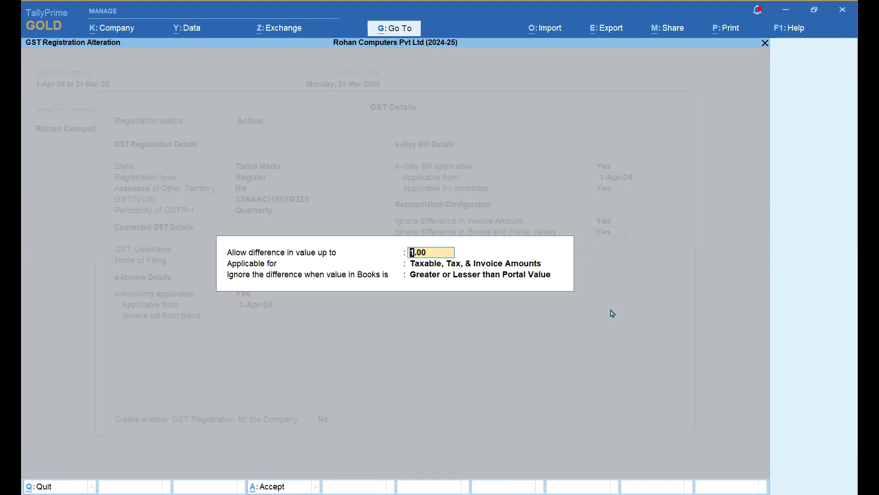
- Keep the 1.00 tolerance on taxable, tax and invoice amounts and submit the GST details
{"action": "key", "text": "Return"}
{"action": "key", "text": "Return"}
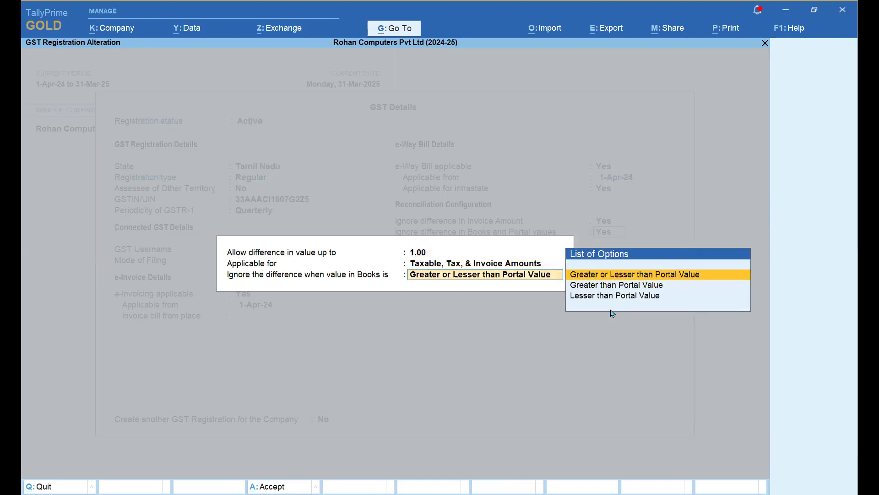
{"action": "key", "text": "Return"}
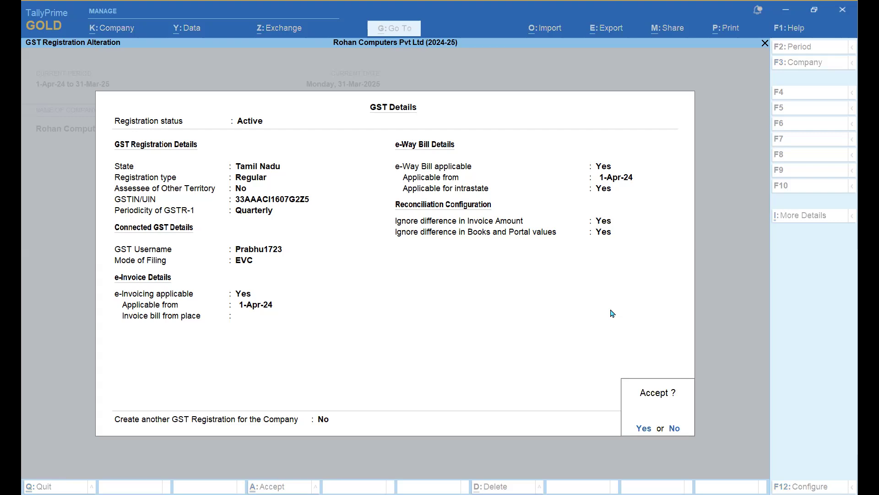
{"action": "key", "text": "Return"}
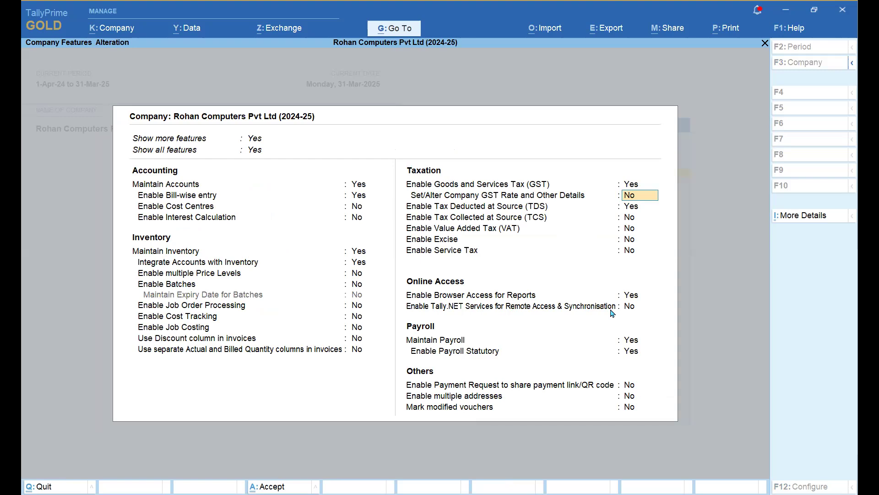
- Confirm altering the company GST rate details, keeping HSN/SAC details specified directly
{"action": "type", "text": "y"}
{"action": "key", "text": "Return"}
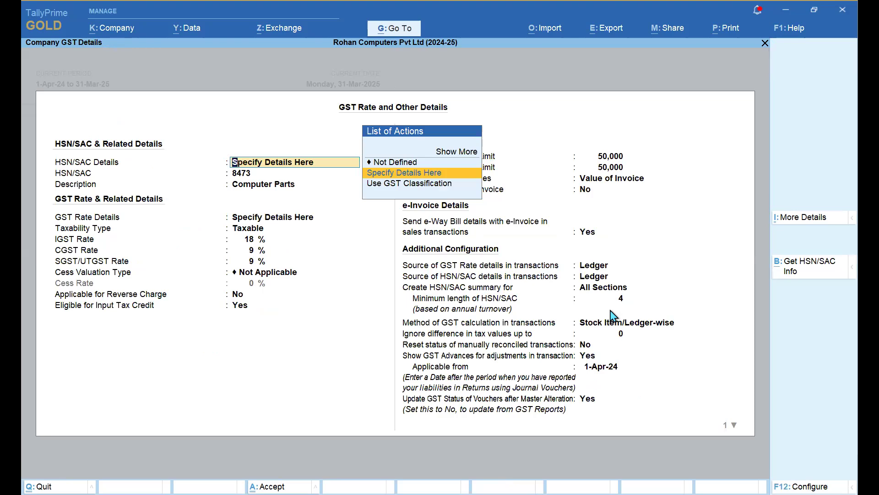
{"action": "key", "text": "Return"}
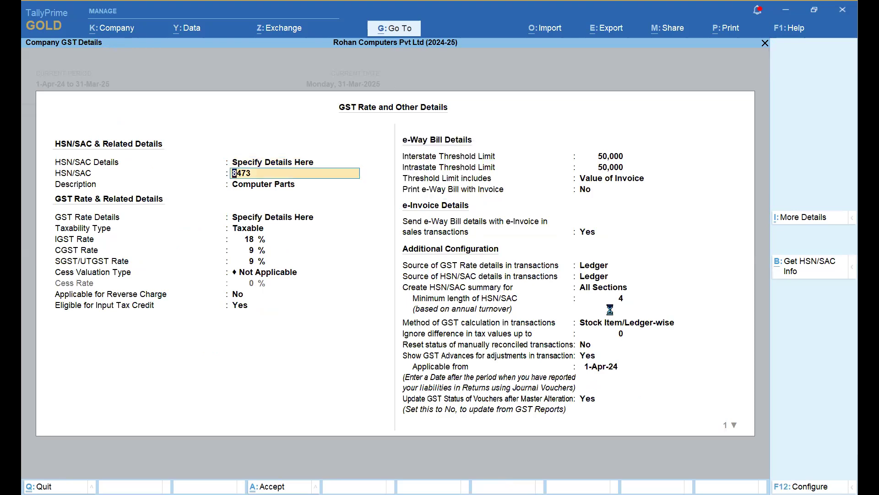
- Check the GST rate configuration, then accept HSN/SAC 8473 at 18% through to Reverse Charge
{"action": "key", "text": "F12"}
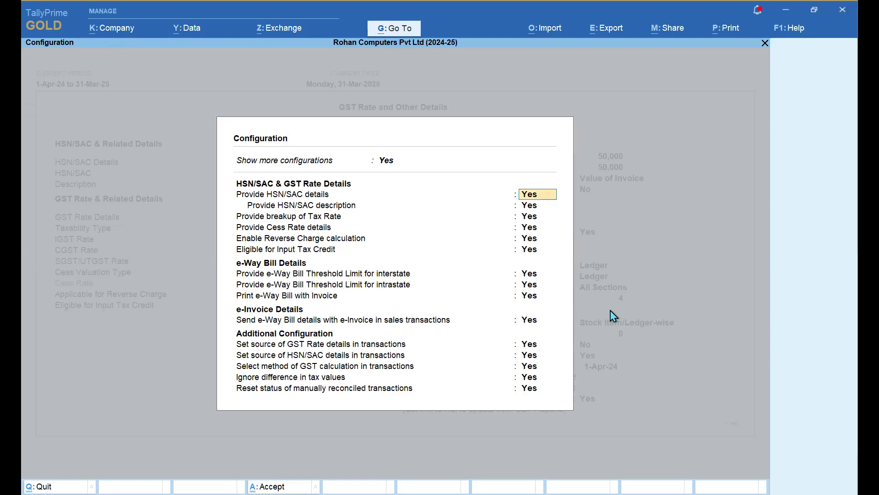
{"action": "key", "text": "Down"}
{"action": "key", "text": "Down"}
{"action": "key", "text": "Down"}
{"action": "key", "text": "Down"}
{"action": "key", "text": "Down"}
{"action": "key", "text": "Down"}
{"action": "key", "text": "Down"}
{"action": "key", "text": "Down"}
{"action": "key", "text": "Down"}
{"action": "key", "text": "Down"}
{"action": "key", "text": "Down"}
{"action": "key", "text": "Down"}
{"action": "key", "text": "Down"}
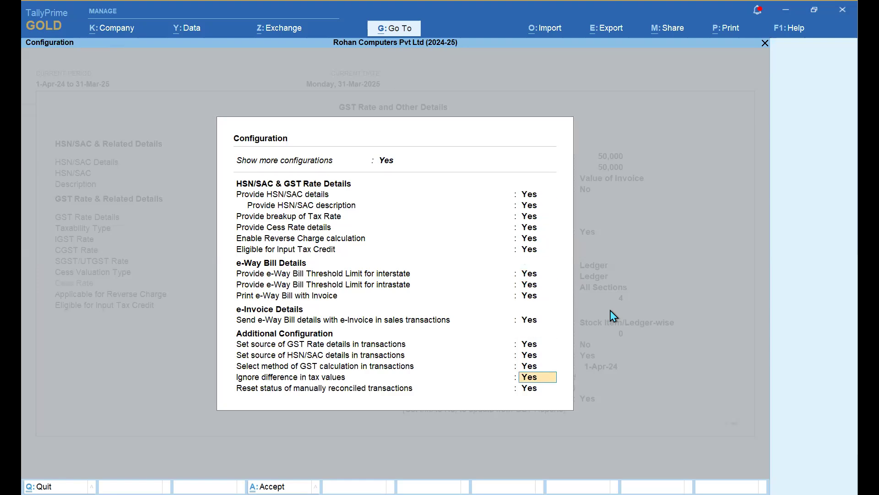
{"action": "key", "text": "Down"}
{"action": "key", "text": "Return"}
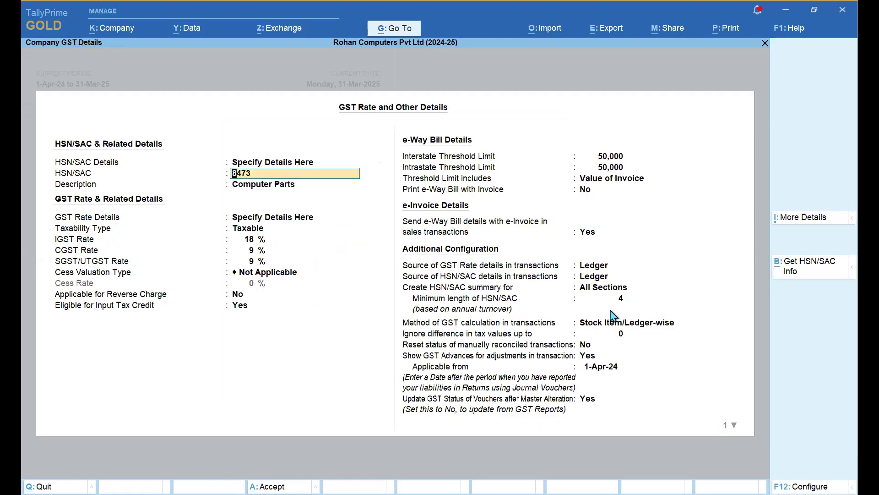
{"action": "key", "text": "Return"}
{"action": "key", "text": "Return"}
{"action": "key", "text": "Return"}
{"action": "key", "text": "Return"}
{"action": "key", "text": "Return"}
{"action": "key", "text": "Return"}
{"action": "key", "text": "Return"}
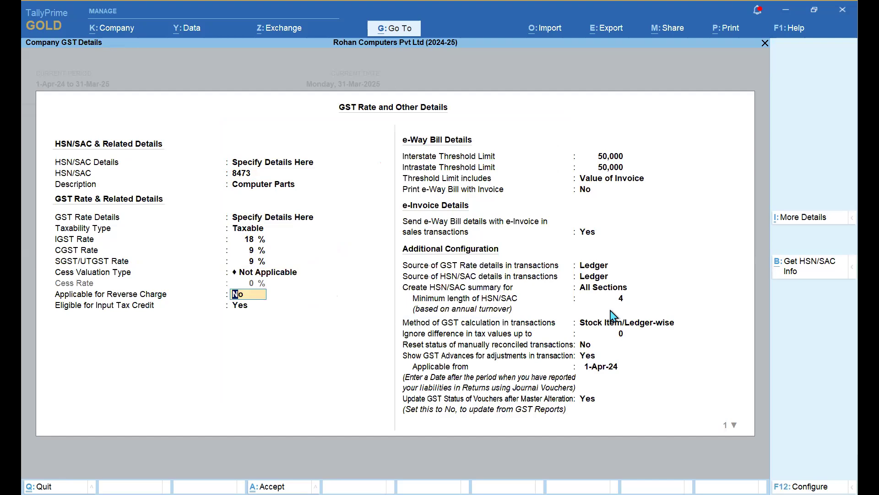
{"action": "key", "text": "Return"}
{"action": "key", "text": "Return"}
{"action": "key", "text": "Return"}
{"action": "key", "text": "Return"}
{"action": "key", "text": "Return"}
{"action": "key", "text": "Return"}
{"action": "key", "text": "Return"}
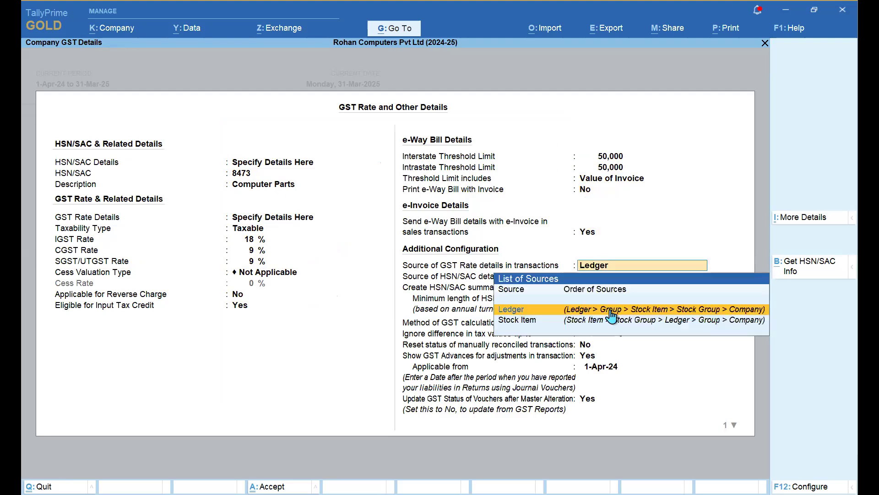
- Keep Ledger as the rate source, All Sections summary, HSN length 4, and Stock Item/Ledger-wise calculation
{"action": "key", "text": "Return"}
{"action": "key", "text": "Return"}
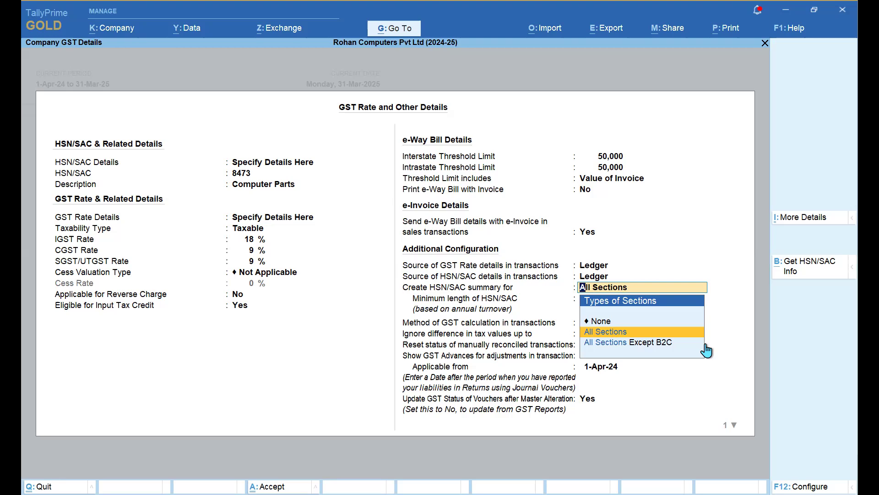
{"action": "key", "text": "Down"}
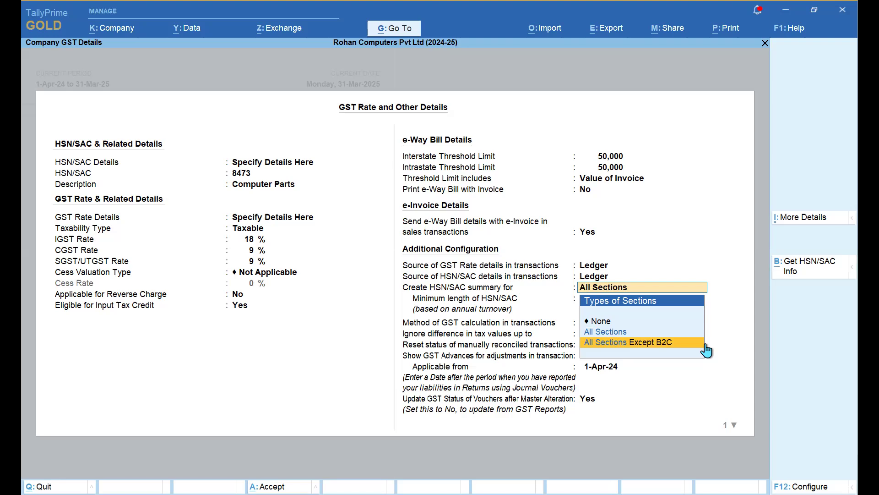
{"action": "key", "text": "Up"}
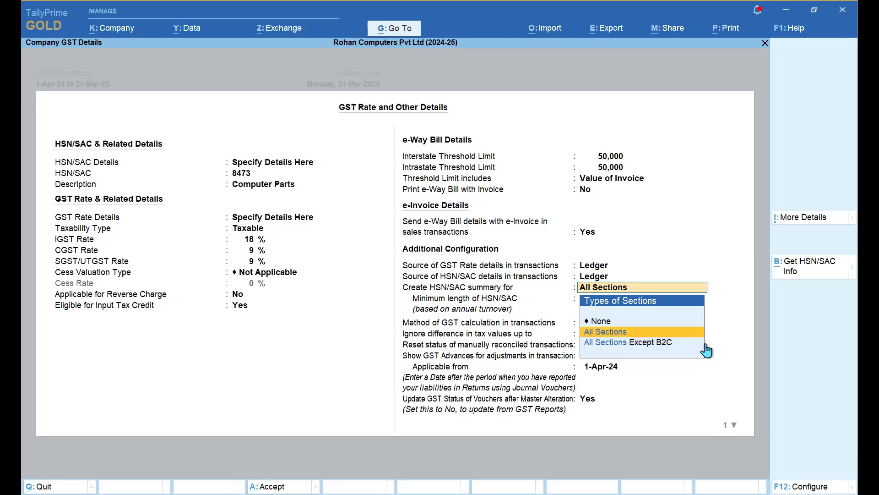
{"action": "key", "text": "Return"}
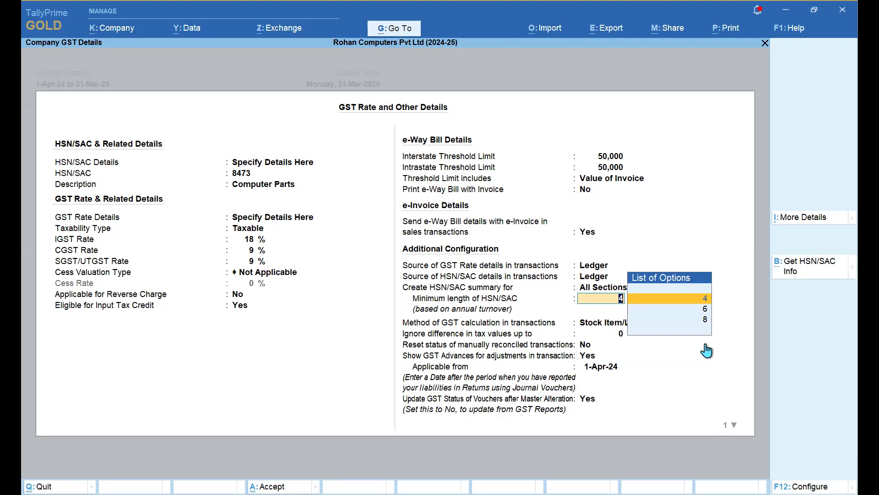
{"action": "key", "text": "Down"}
{"action": "key", "text": "Down"}
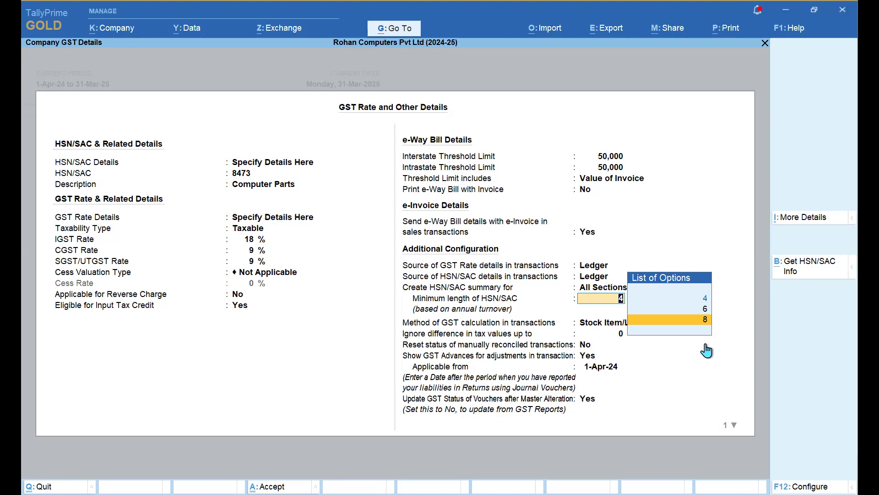
{"action": "key", "text": "Up"}
{"action": "key", "text": "Up"}
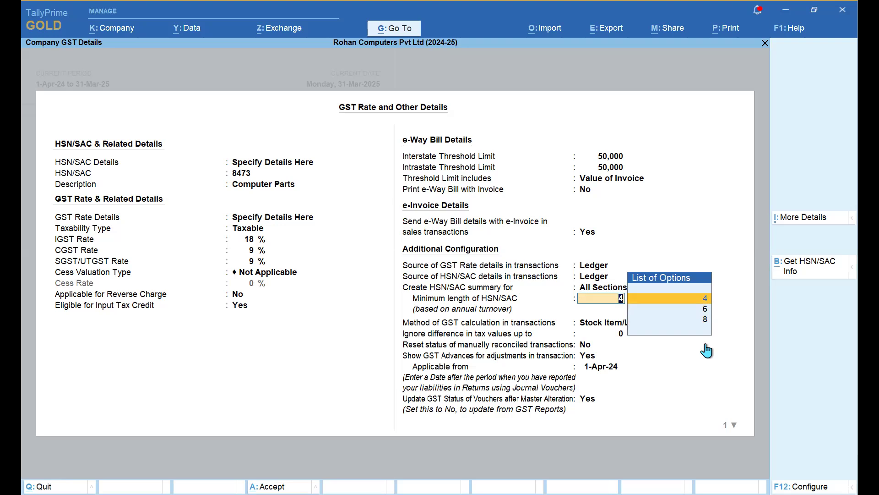
{"action": "key", "text": "Return"}
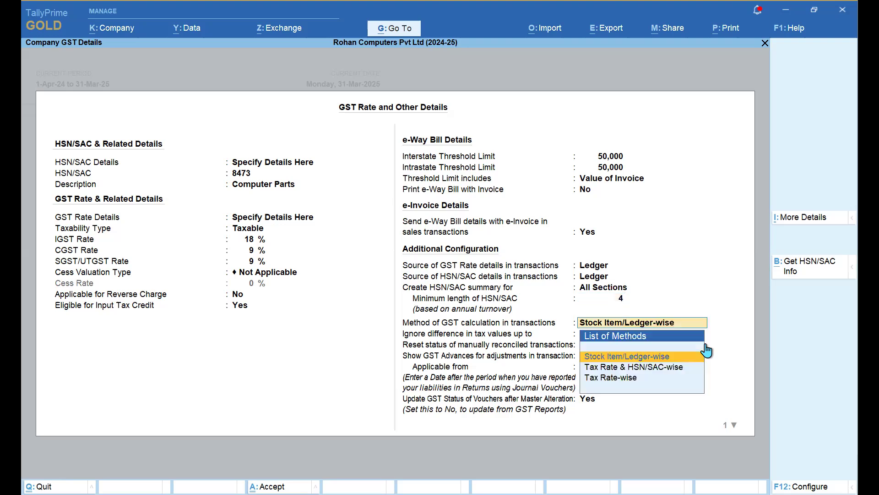
{"action": "key", "text": "BackSpace"}
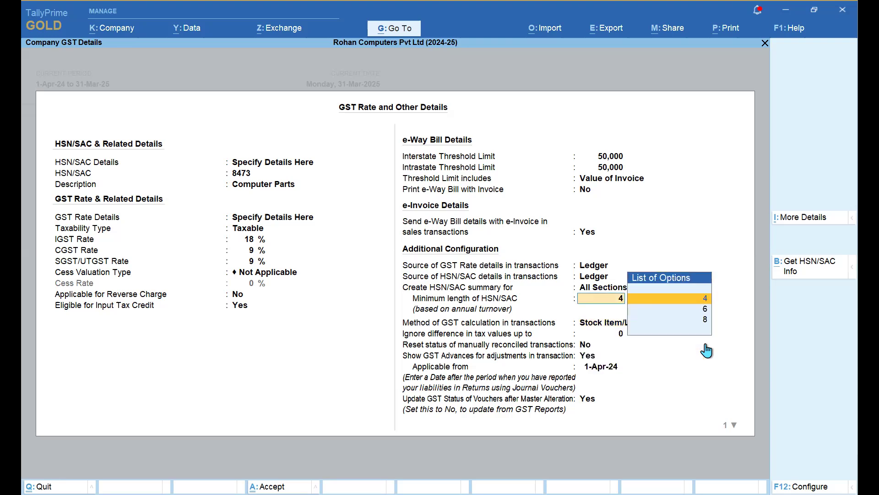
{"action": "key", "text": "Return"}
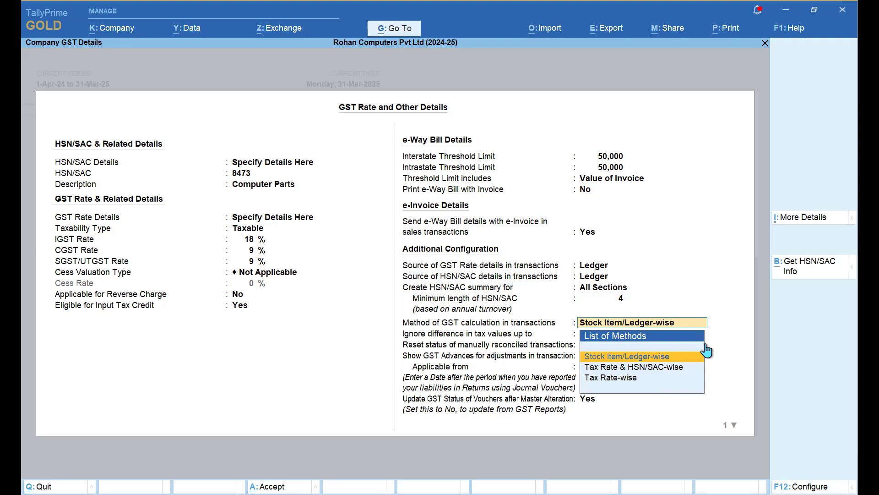
{"action": "key", "text": "Return"}
{"action": "key", "text": "Return"}
{"action": "key", "text": "Return"}
{"action": "key", "text": "Return"}
{"action": "key", "text": "Return"}
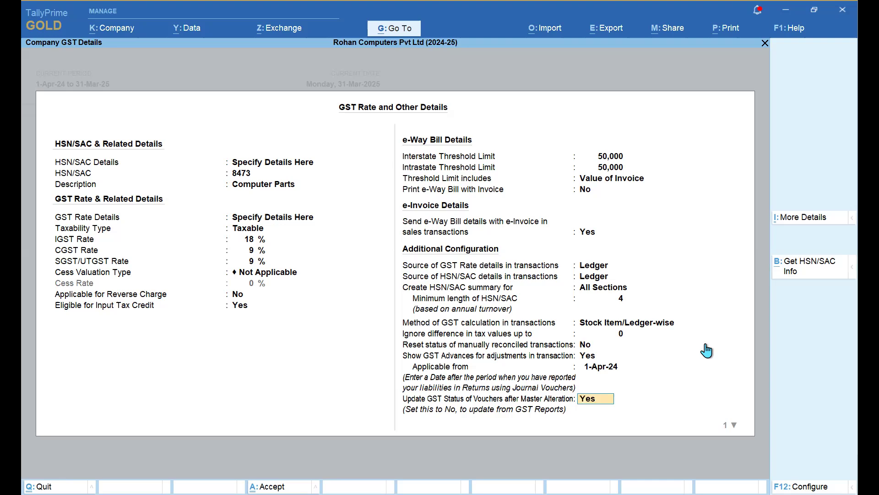
- Set 'Set/Alter details for downloading GST Returns' to Yes to open Download Settings
{"action": "key", "text": "Return"}
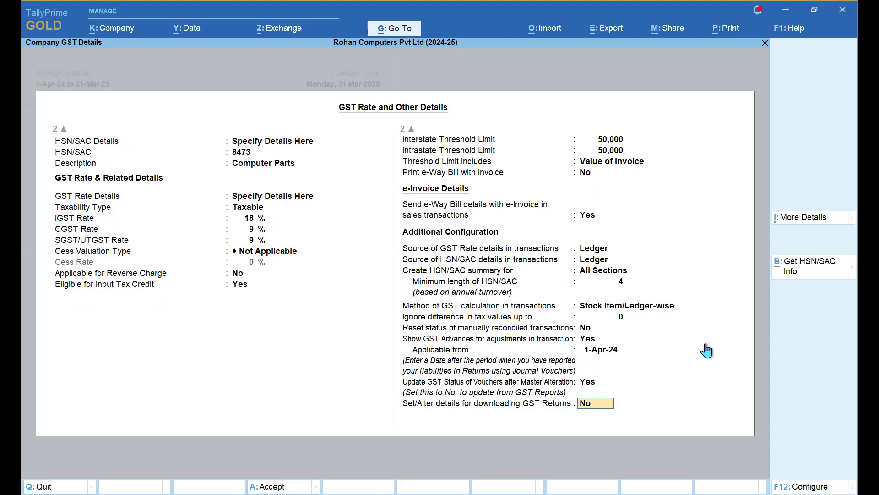
{"action": "key", "text": "Up"}
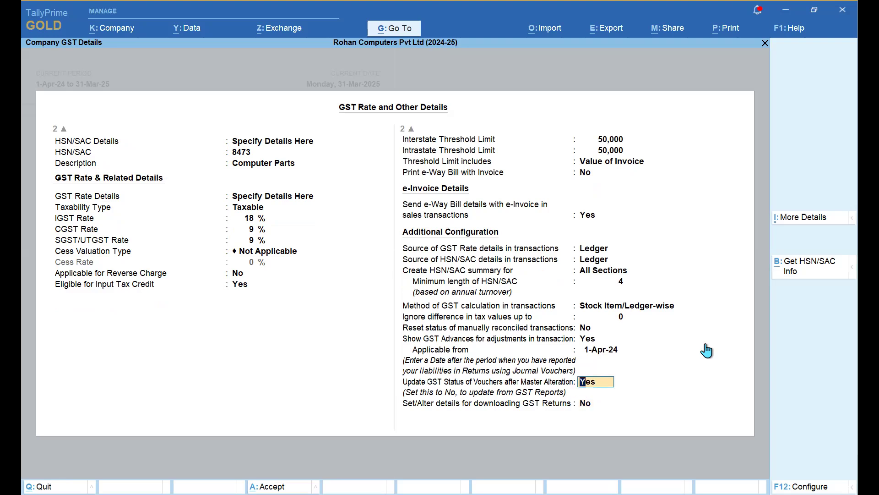
{"action": "key", "text": "Down"}
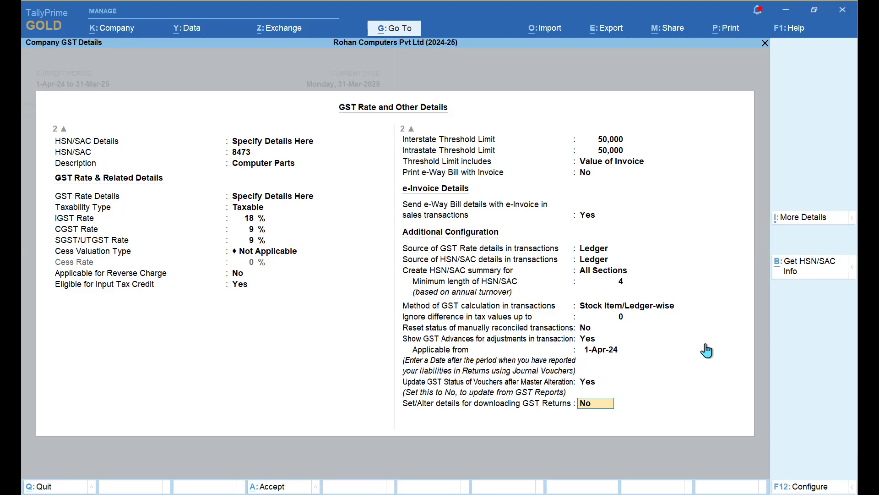
{"action": "type", "text": "y"}
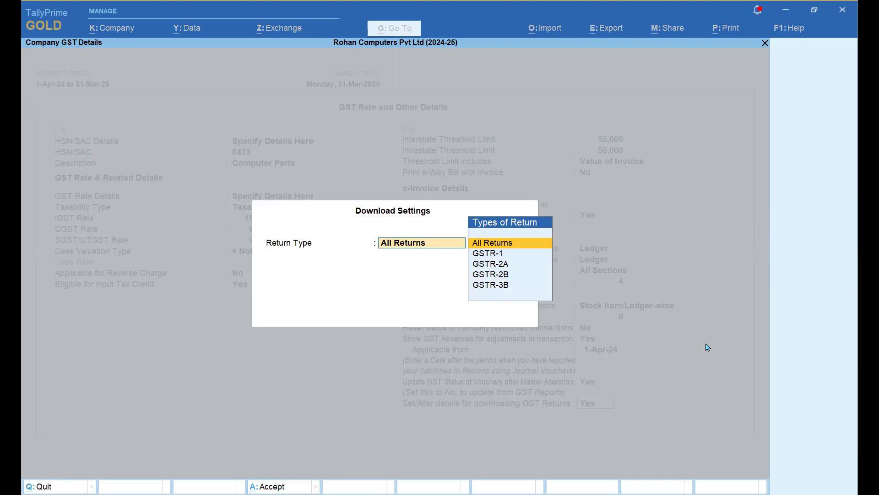
- Add GSTR-2B, GSTR-2A and GSTR-1 as return types to download
{"action": "key", "text": "Down"}
{"action": "key", "text": "Down"}
{"action": "key", "text": "Down"}
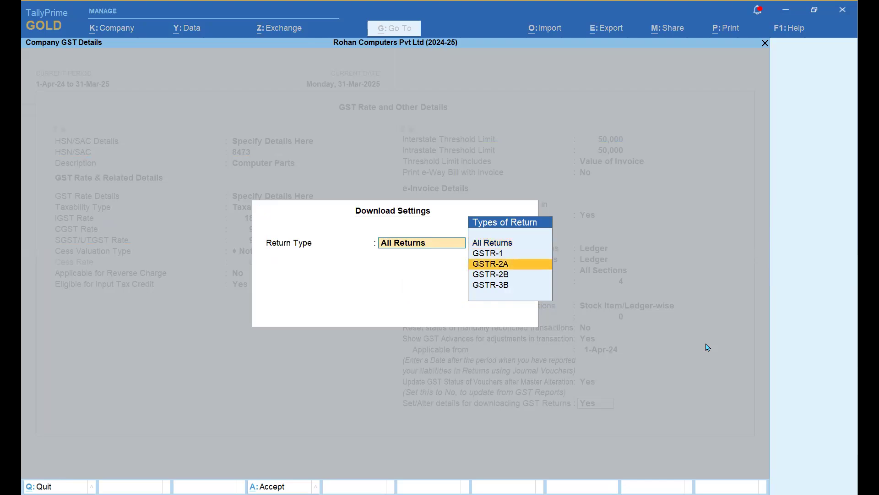
{"action": "key", "text": "Return"}
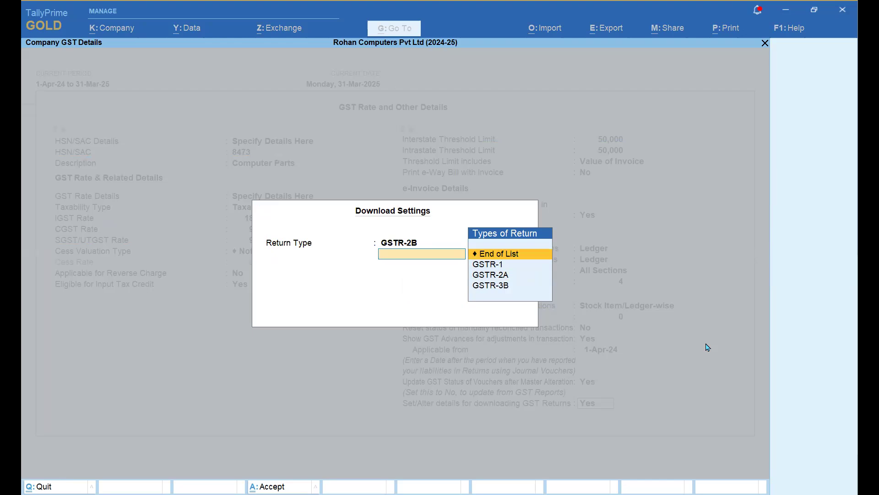
{"action": "key", "text": "Down"}
{"action": "key", "text": "Down"}
{"action": "key", "text": "Return"}
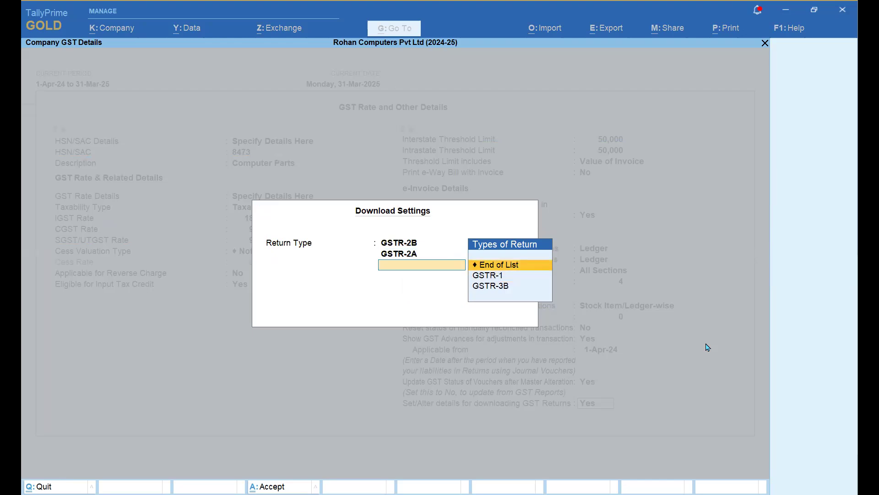
{"action": "key", "text": "Down"}
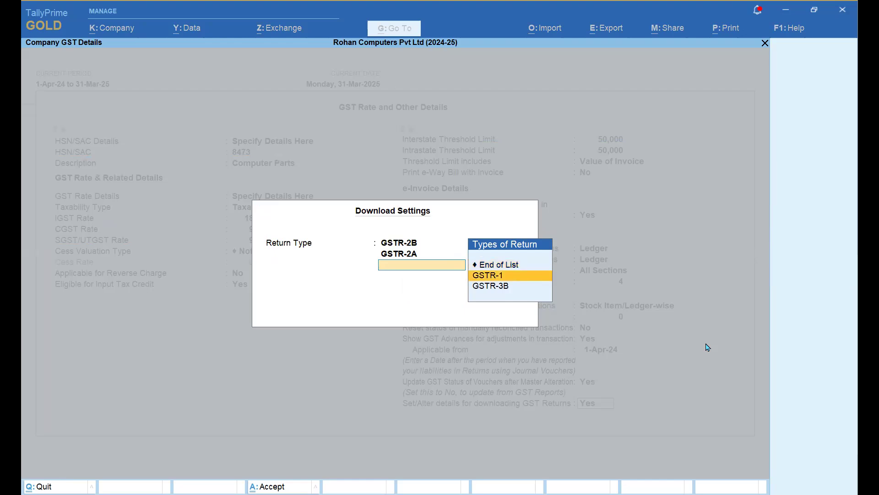
{"action": "key", "text": "Return"}
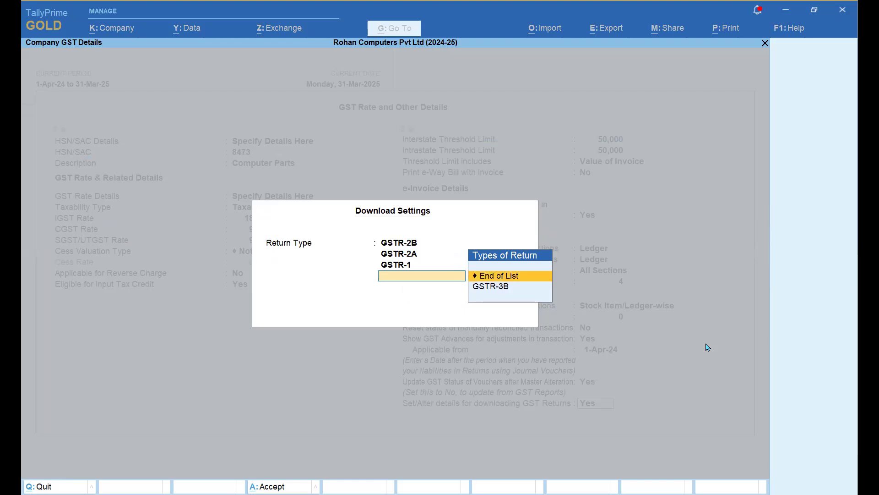
- Delete the three added return types and close Download Settings
{"action": "key", "text": "Up"}
{"action": "key", "text": "Up"}
{"action": "key", "text": "Up"}
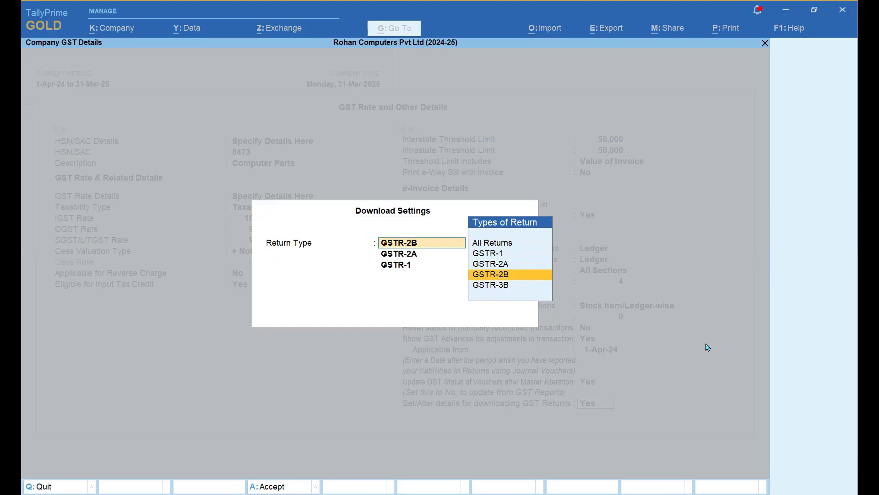
{"action": "key", "text": "Up"}
{"action": "key", "text": "Up"}
{"action": "key", "text": "Up"}
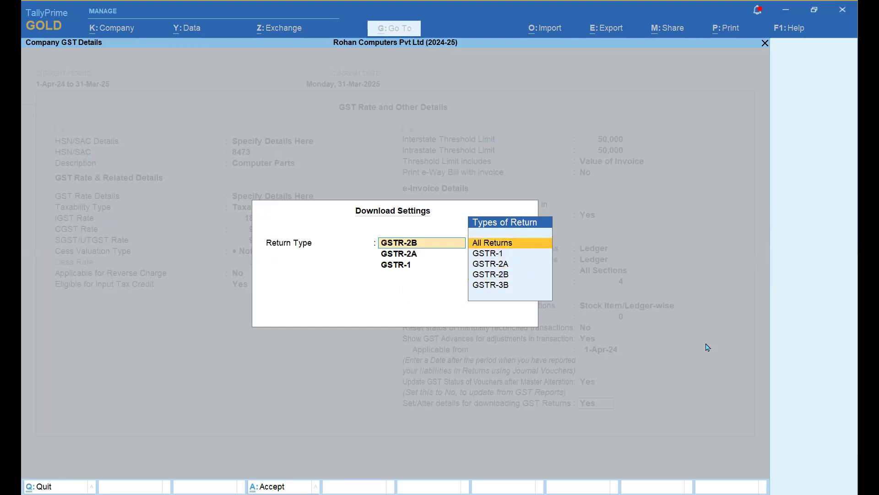
{"action": "key", "text": "ctrl+d"}
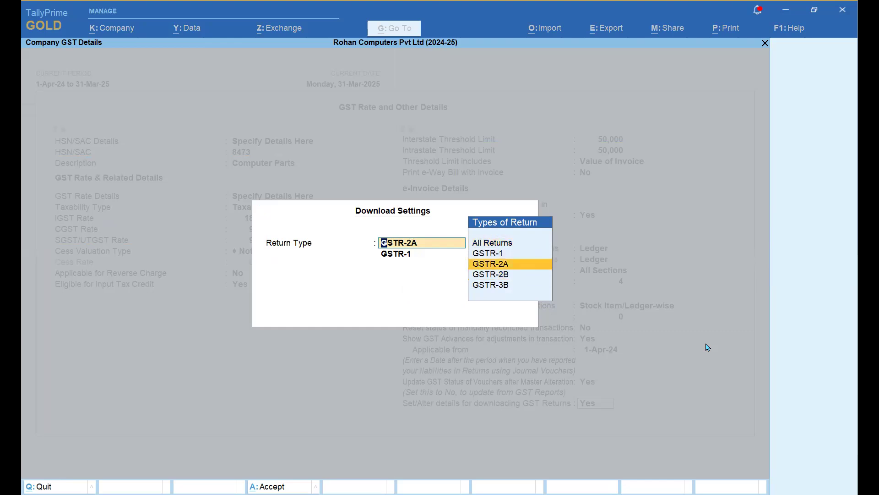
{"action": "key", "text": "Up"}
{"action": "key", "text": "ctrl+d"}
{"action": "key", "text": "Up"}
{"action": "key", "text": "ctrl+d"}
{"action": "key", "text": "Return"}
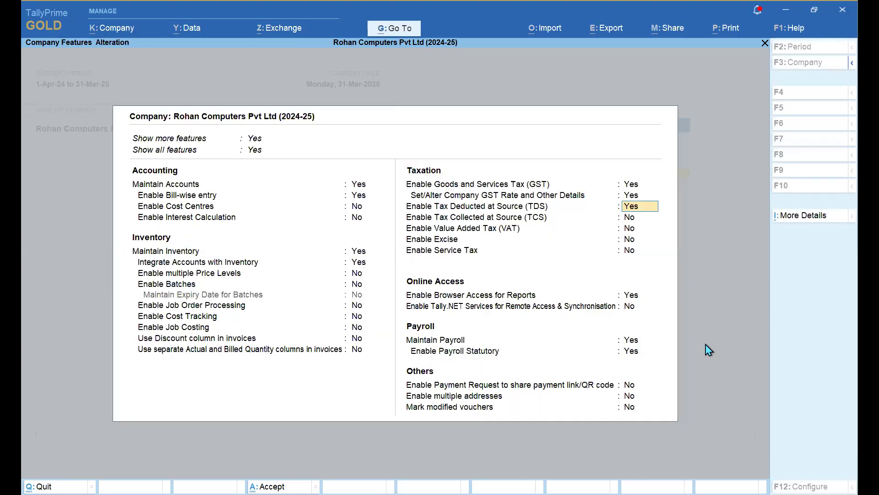
- Reopen the company GST Rate and Other Details and accept them unchanged
{"action": "key", "text": "Up"}
{"action": "key", "text": "Return"}
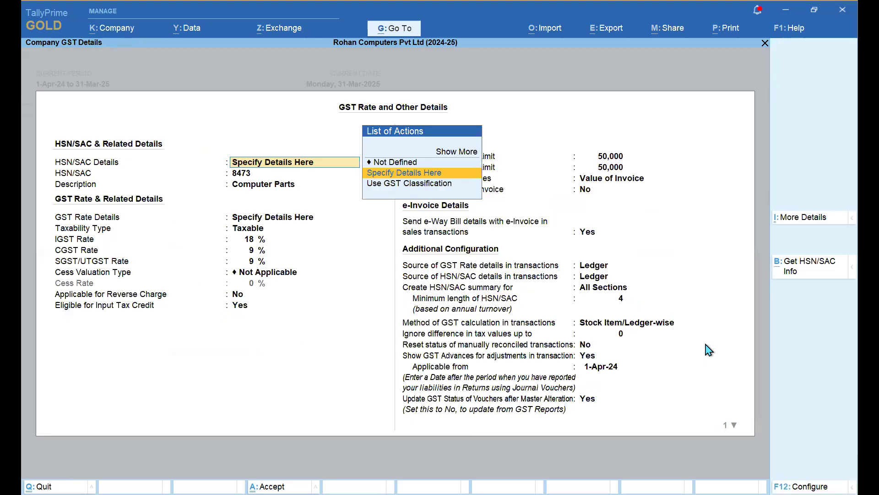
{"action": "key", "text": "ctrl+a"}
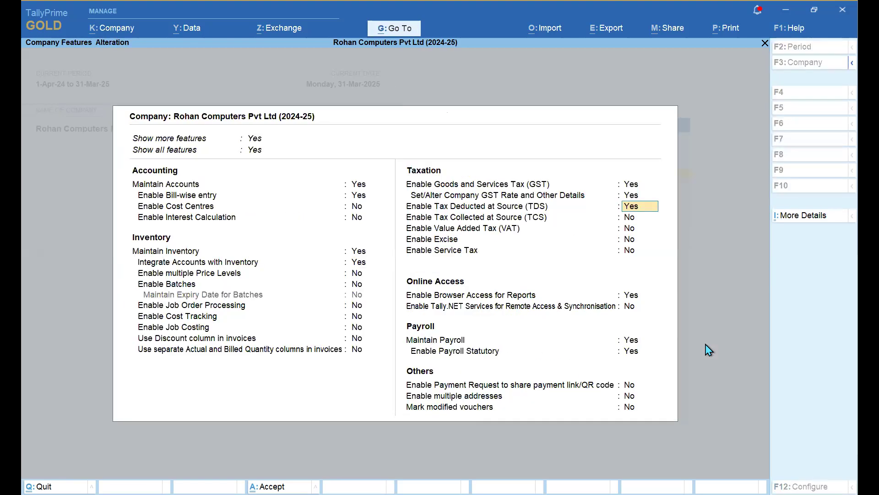
- Pass through the blank TDS Deductor and Payroll Statutory details and accept Company Features
{"action": "key", "text": "Return"}
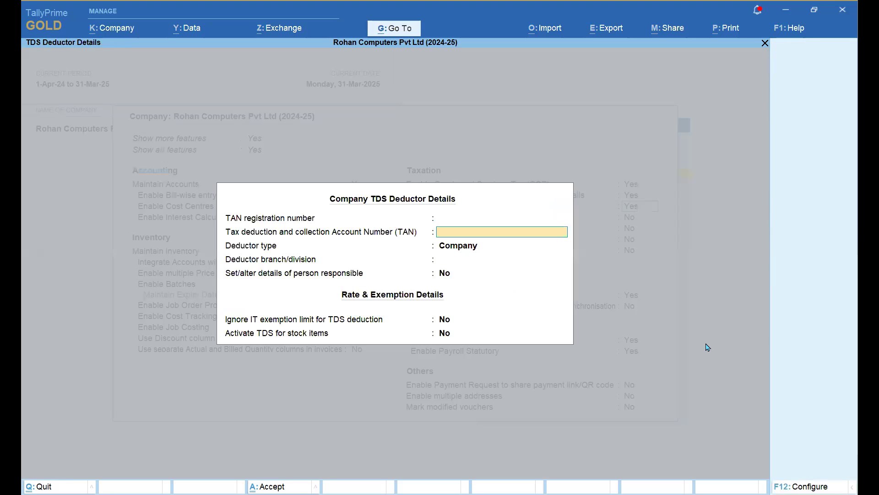
{"action": "key", "text": "Return"}
{"action": "key", "text": "Return"}
{"action": "key", "text": "Return"}
{"action": "key", "text": "Return"}
{"action": "key", "text": "Return"}
{"action": "key", "text": "Return"}
{"action": "key", "text": "Return"}
{"action": "key", "text": "Return"}
{"action": "key", "text": "Return"}
{"action": "key", "text": "Return"}
{"action": "key", "text": "Return"}
{"action": "key", "text": "Return"}
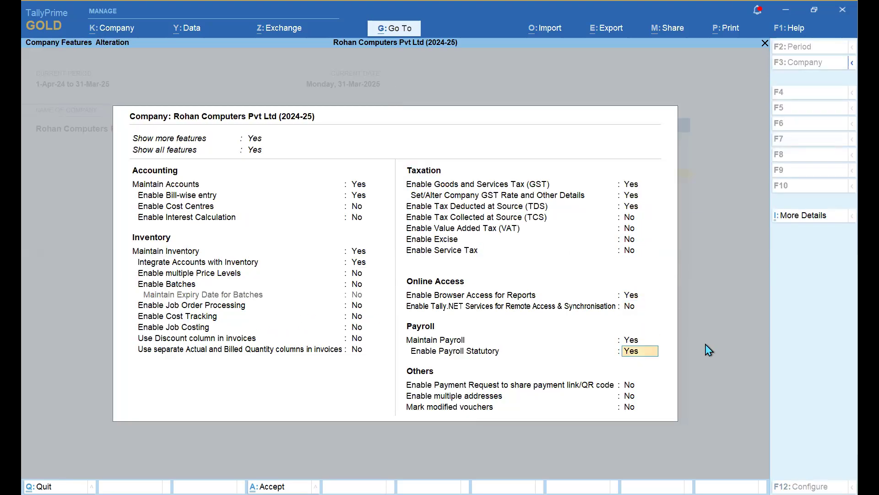
{"action": "key", "text": "Return"}
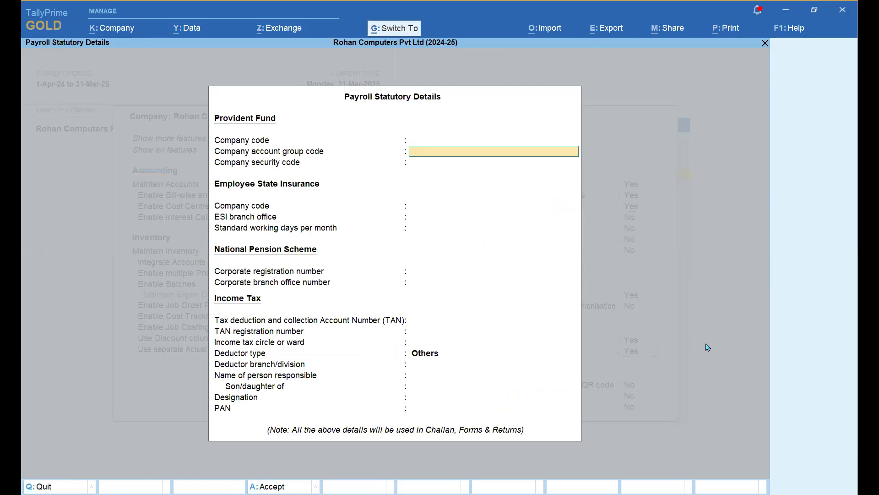
{"action": "key", "text": "ctrl+a"}
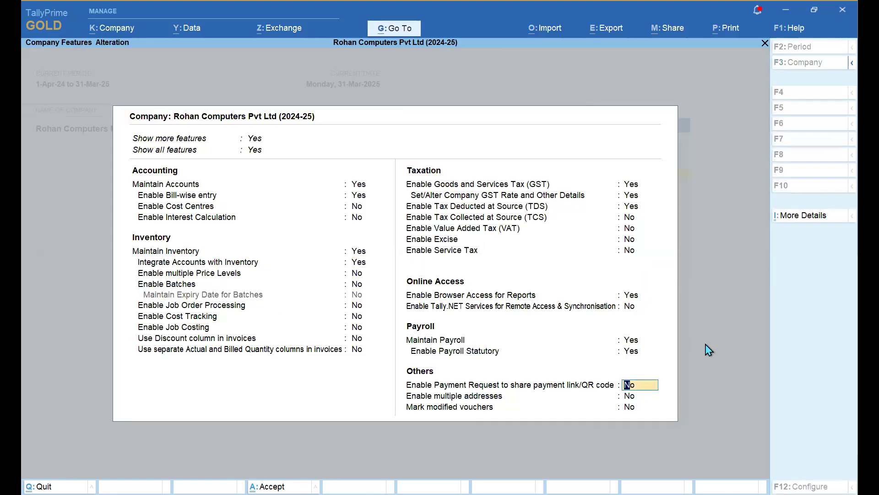
{"action": "key", "text": "ctrl"}
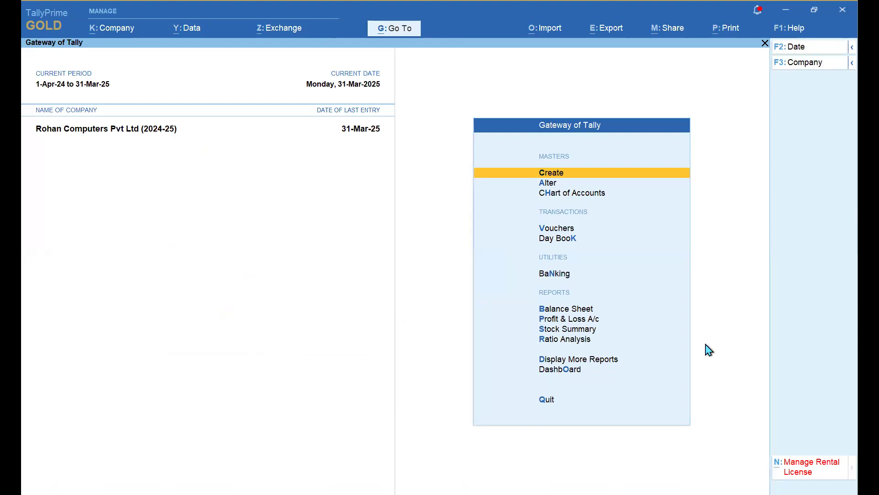
- From Gateway of Tally, go to Create and open a blank Ledger Creation form
{"action": "key", "text": "Return"}
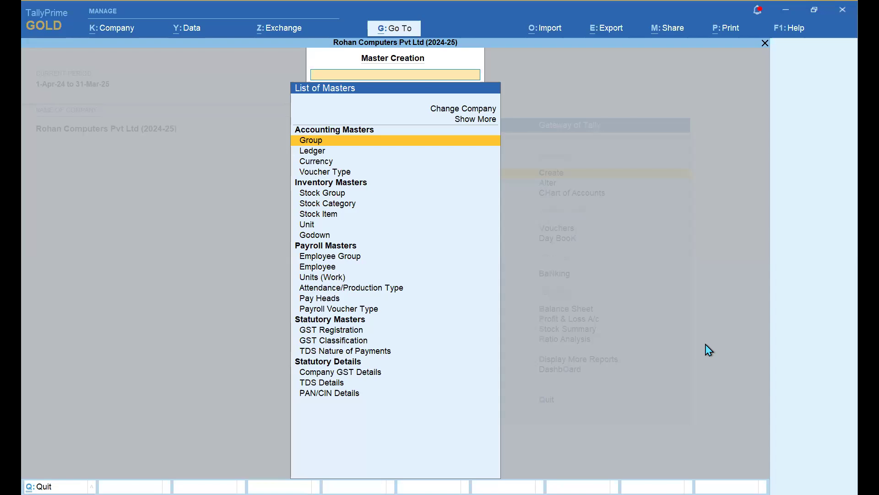
{"action": "key", "text": "Down"}
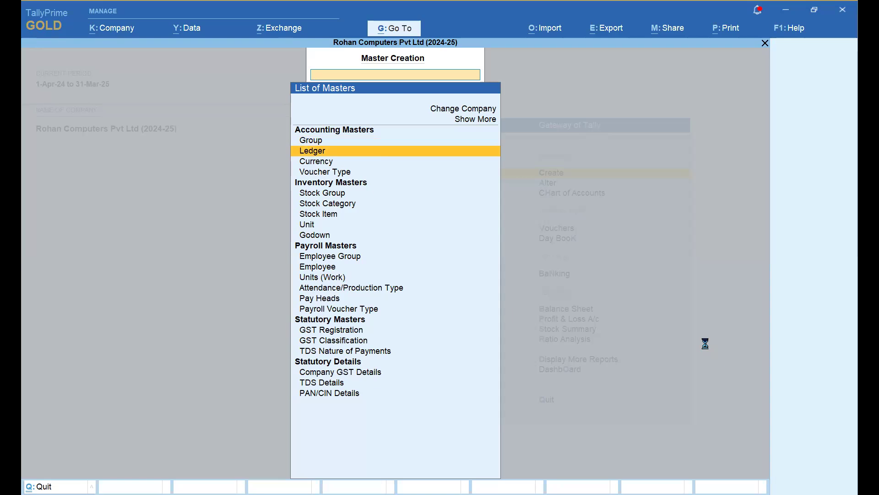
{"action": "key", "text": "Return"}
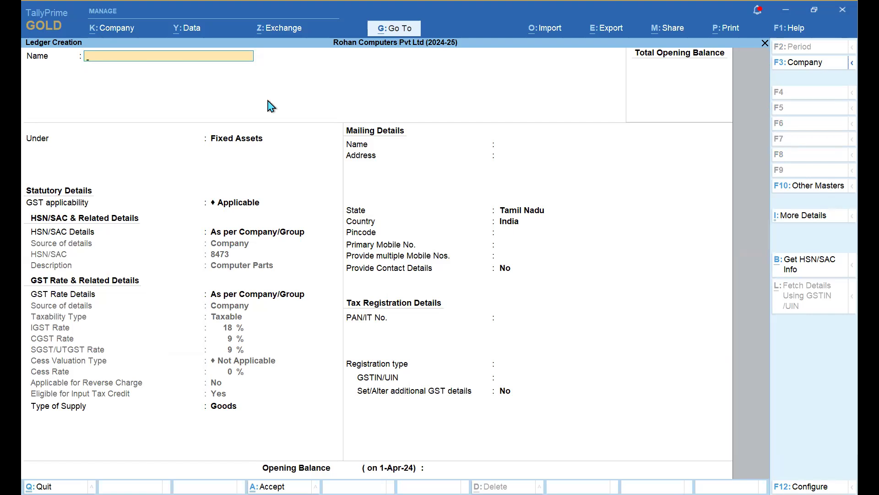
- Name the new ledger 'Ashoka industries' under Sundry Debtors and open Fetch Details Using GSTIN/UIN
{"action": "type", "text": "Ashoka industries"}
{"action": "key", "text": "Return"}
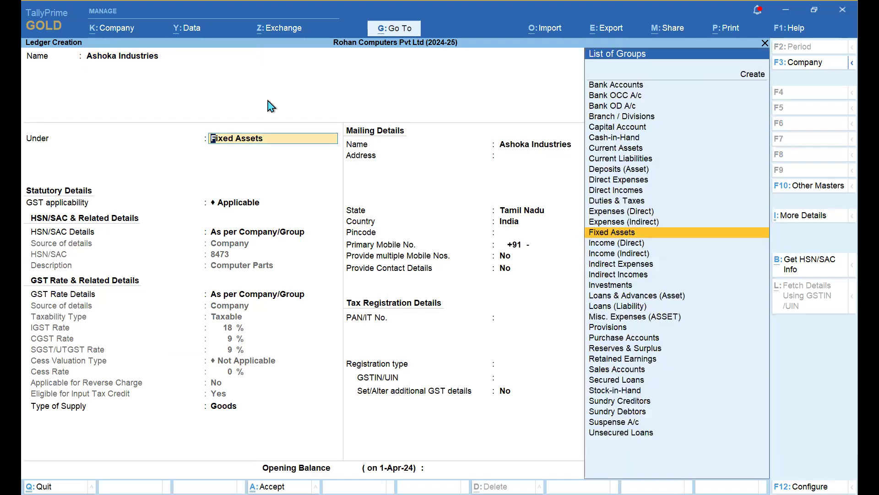
{"action": "type", "text": "Debt"}
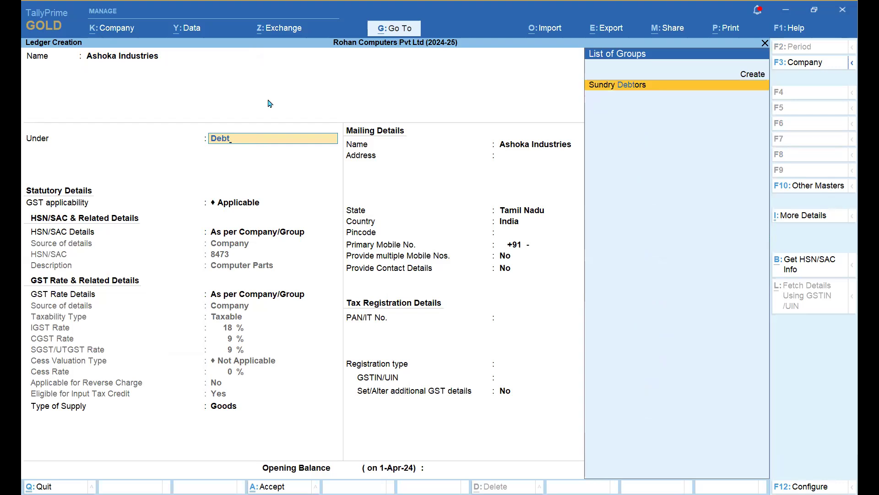
{"action": "key", "text": "Return"}
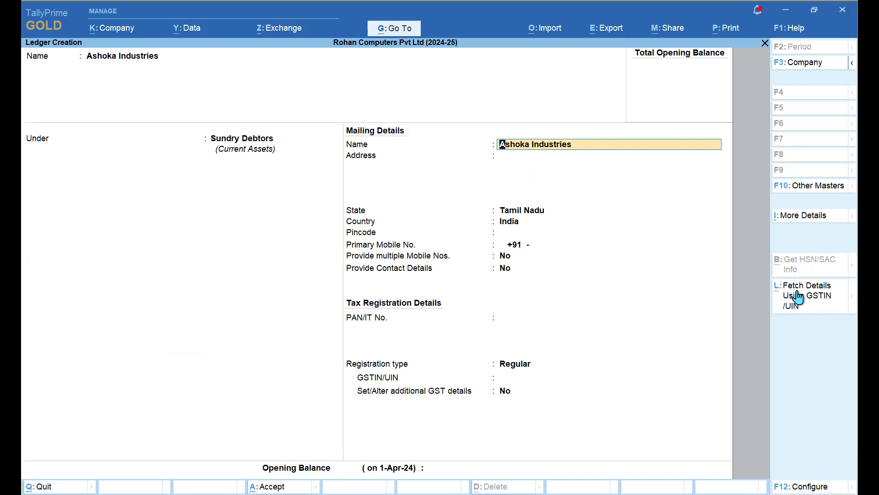
{"action": "left_click", "coordinate": [822, 301]}
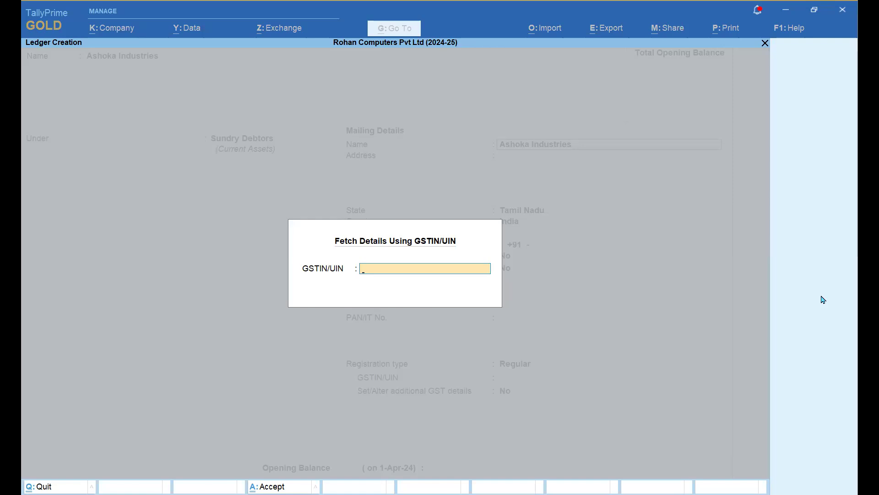
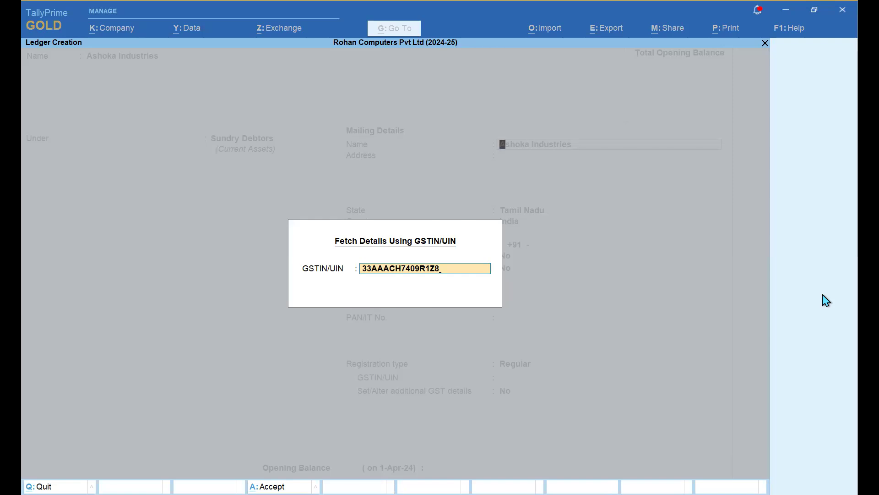
- Enter the party's 15-character GSTIN and fetch its details from the GST portal
{"action": "key", "text": "Return"}
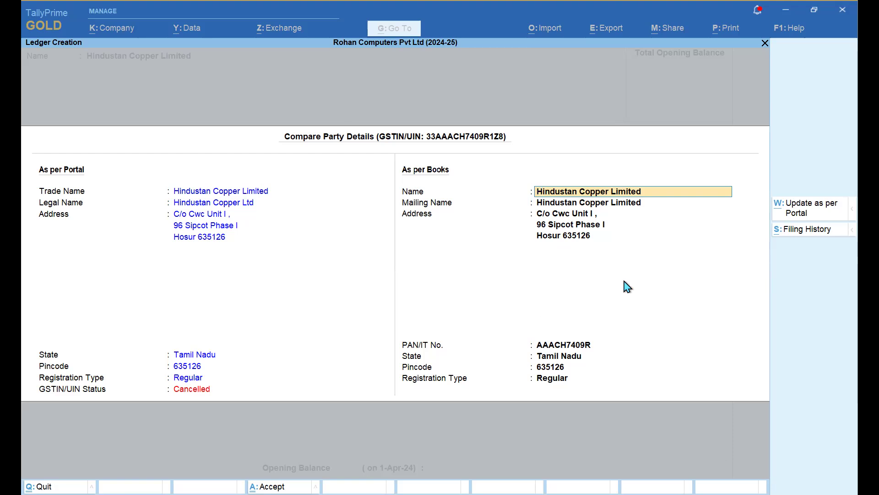
- View Hindustan Copper Limited's Filing History, unavailable for 2024-25 and 2023-24
{"action": "left_click", "coordinate": [788, 233]}
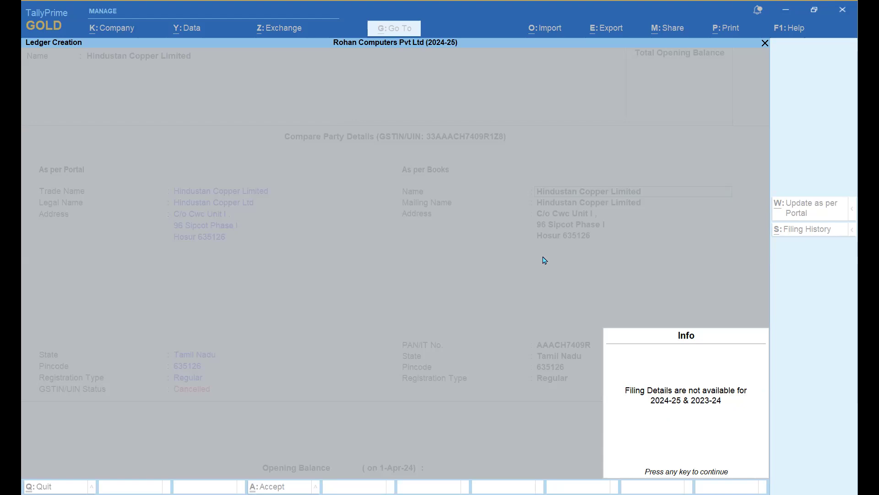
- Dismiss the notice, review Additional Party Details, and accept the fetched details into the ledger
{"action": "key", "text": "Return"}
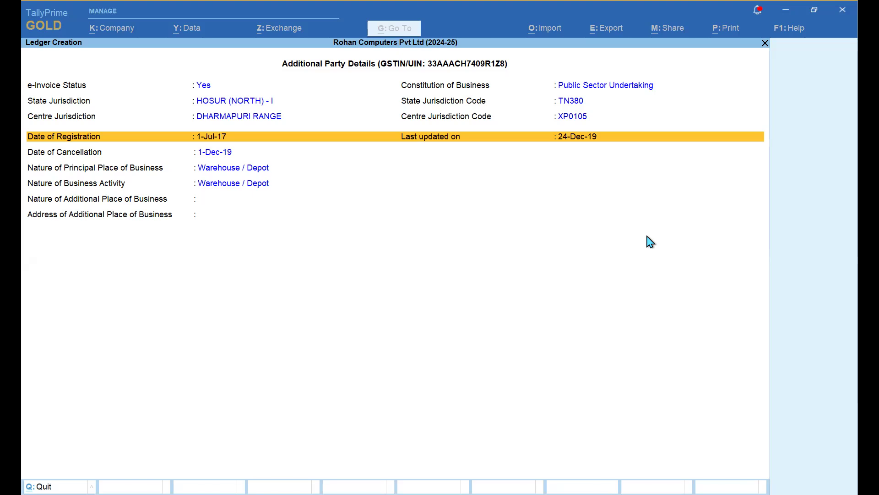
{"action": "key", "text": "Return"}
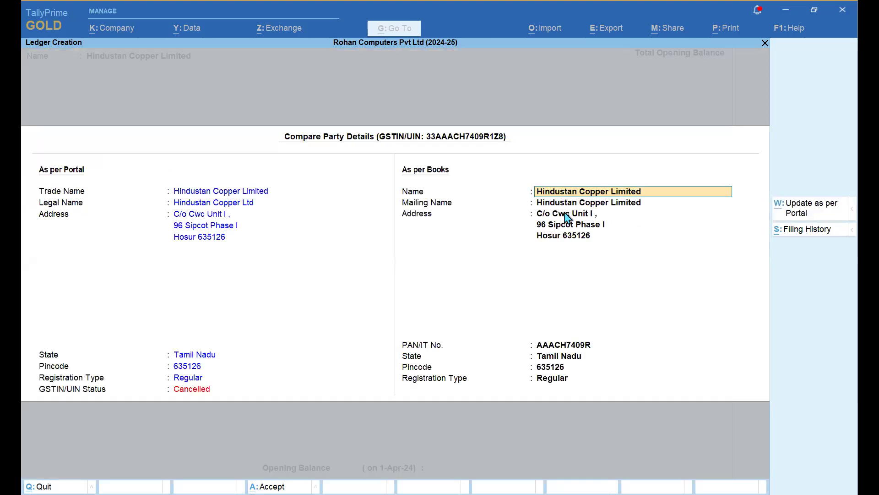
{"action": "key", "text": "ctrl"}
- Confirm the fetched Hosur address, PAN, Regular registration and GSTIN, then accept the Hindustan Copper Limited ledger
{"action": "key", "text": "ctrl+a"}
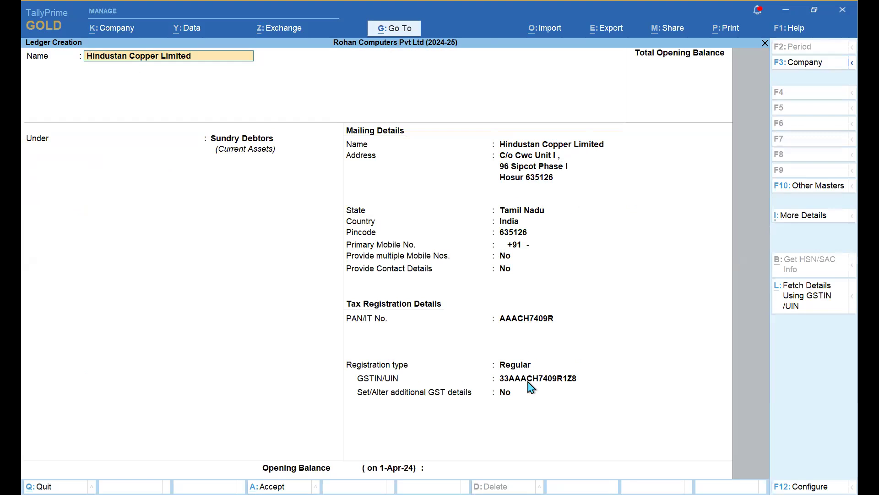
{"action": "key", "text": "Return"}
{"action": "key", "text": "Return"}
{"action": "key", "text": "Return"}
{"action": "key", "text": "Return"}
{"action": "key", "text": "Return"}
{"action": "key", "text": "Return"}
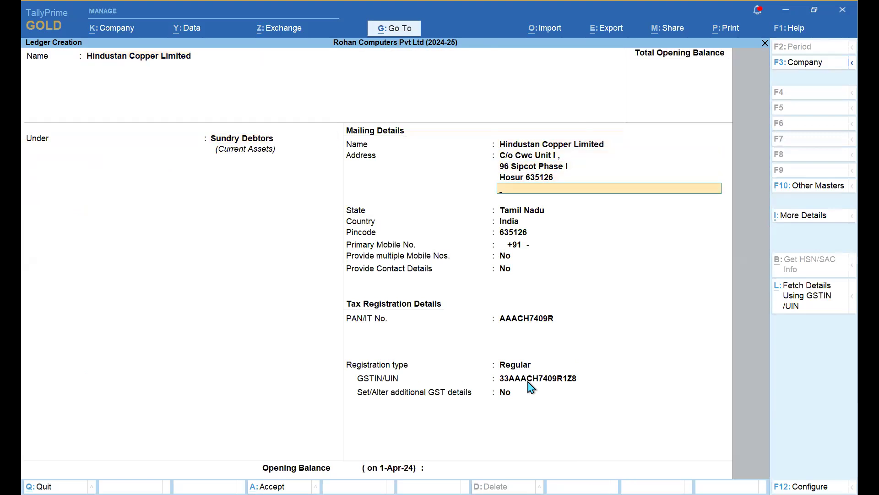
{"action": "key", "text": "Return"}
{"action": "key", "text": "Return"}
{"action": "key", "text": "Return"}
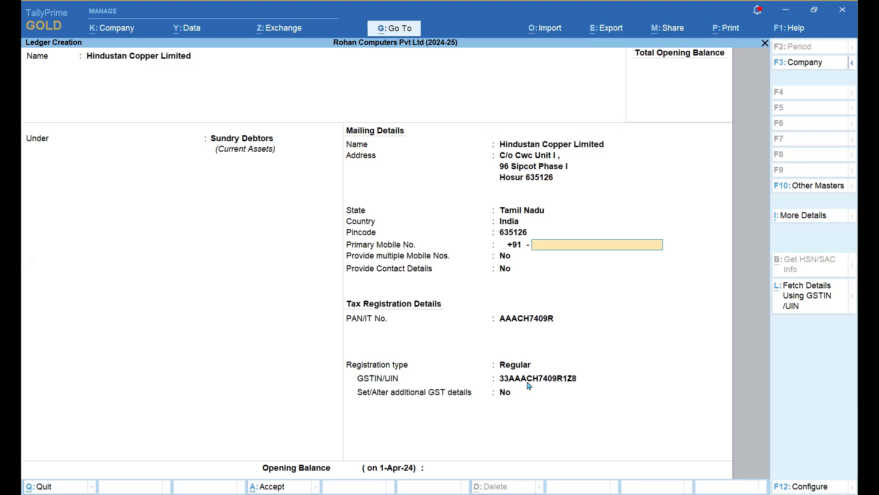
{"action": "key", "text": "Return"}
{"action": "key", "text": "Return"}
{"action": "key", "text": "Return"}
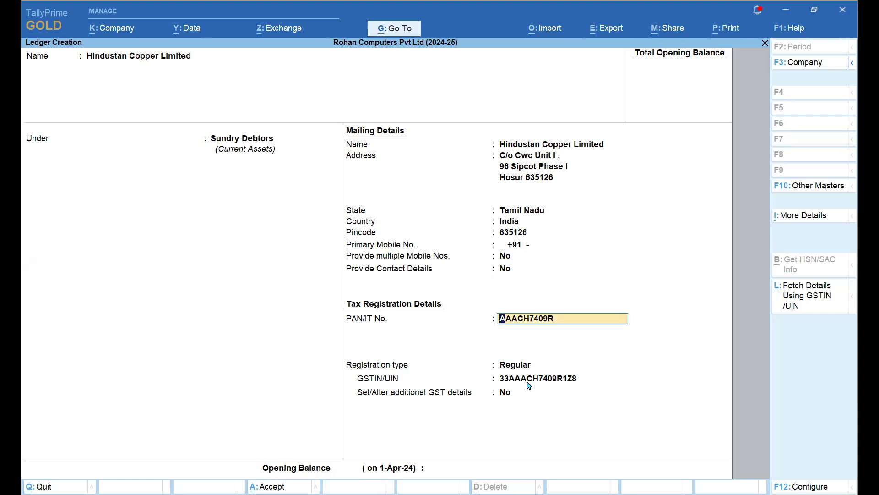
{"action": "key", "text": "Return"}
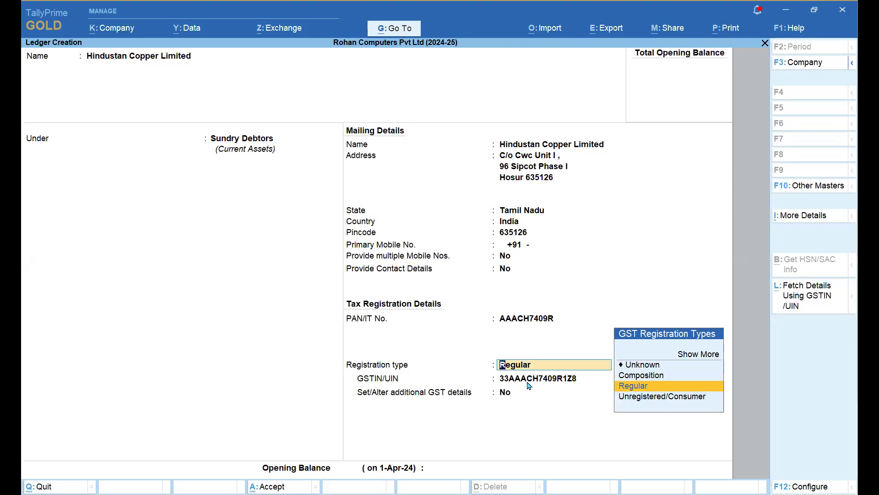
{"action": "key", "text": "Return"}
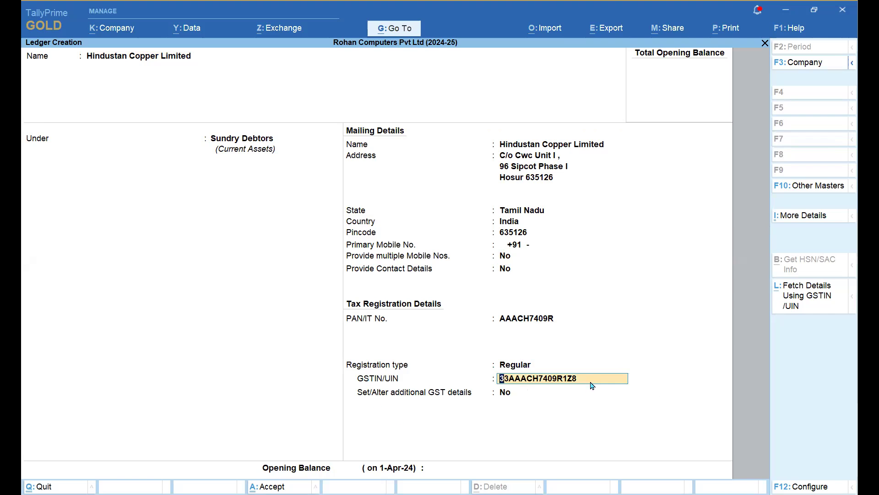
{"action": "key", "text": "Return"}
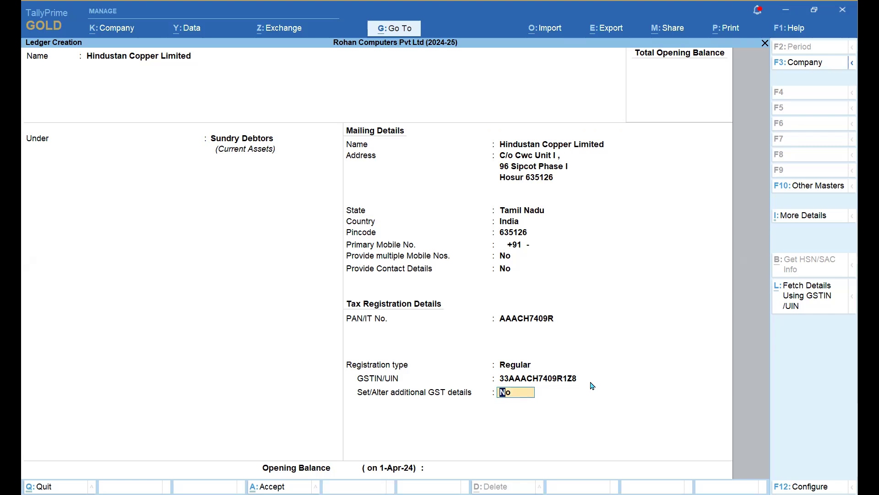
{"action": "key", "text": "Return"}
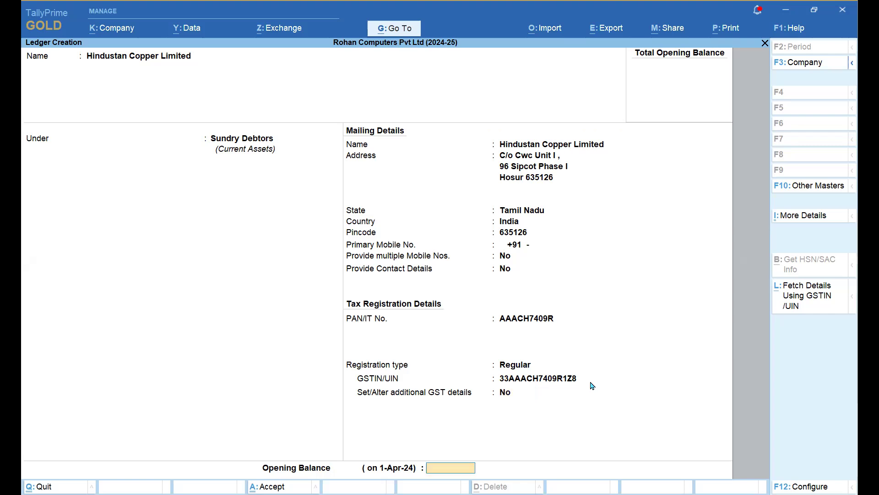
{"action": "key", "text": "Return"}
{"action": "key", "text": "Return"}
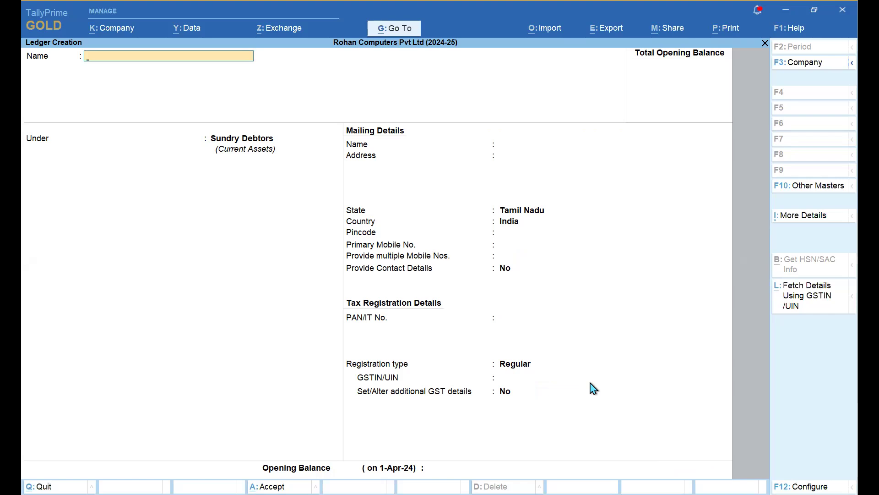
- Quit the blank ledger form without saving, return to Gateway of Tally, and switch to Excel
{"action": "key", "text": "Escape"}
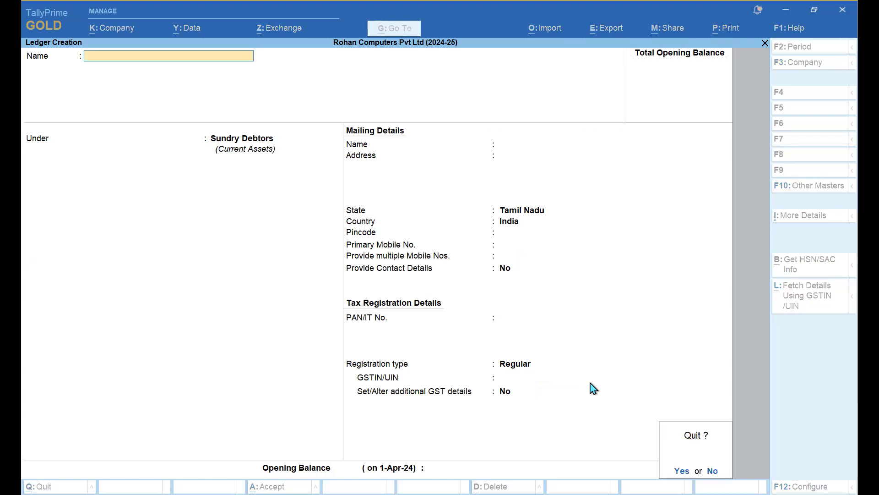
{"action": "key", "text": "Return"}
{"action": "key", "text": "Escape"}
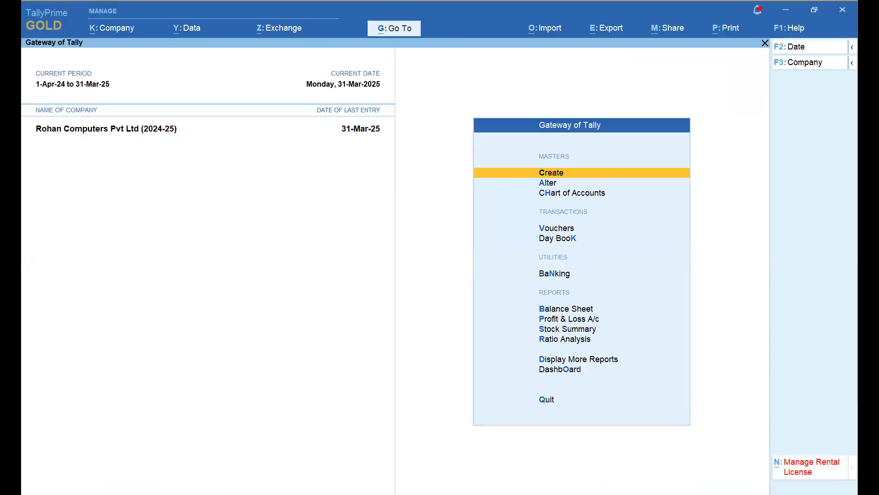
{"action": "key", "text": "alt+Tab"}
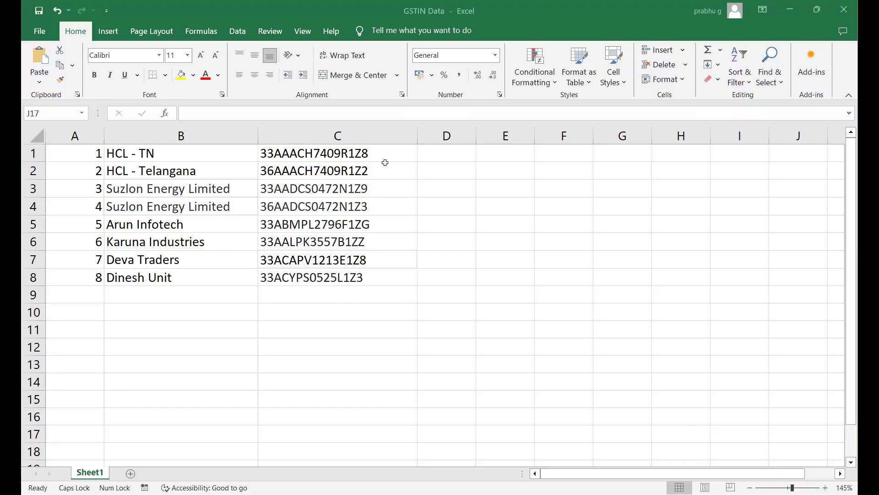
- Delete the HCL - TN row, save GSTIN Data, and review the GSTINs in column C
{"action": "left_click", "coordinate": [97, 155]}
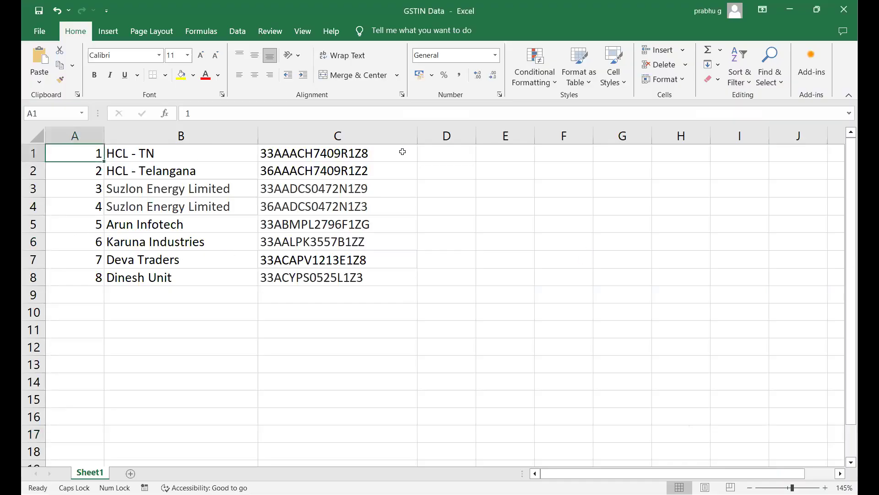
{"action": "left_click", "coordinate": [33, 153]}
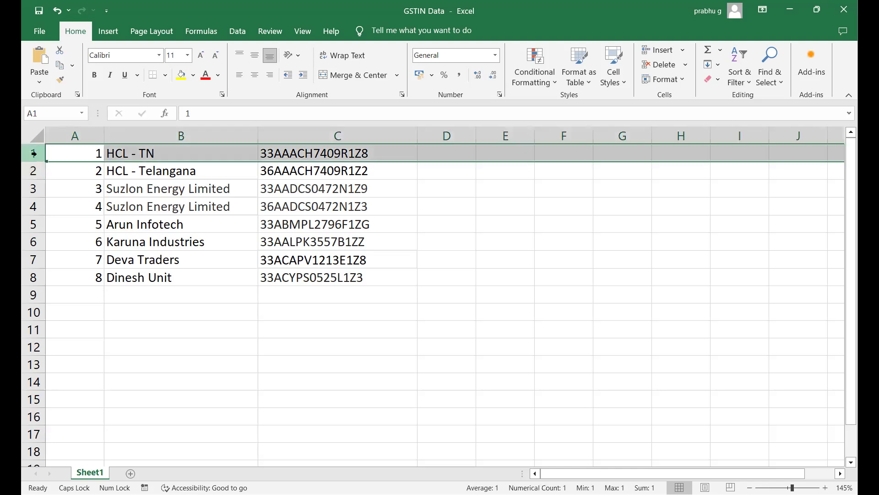
{"action": "right_click", "coordinate": [33, 154]}
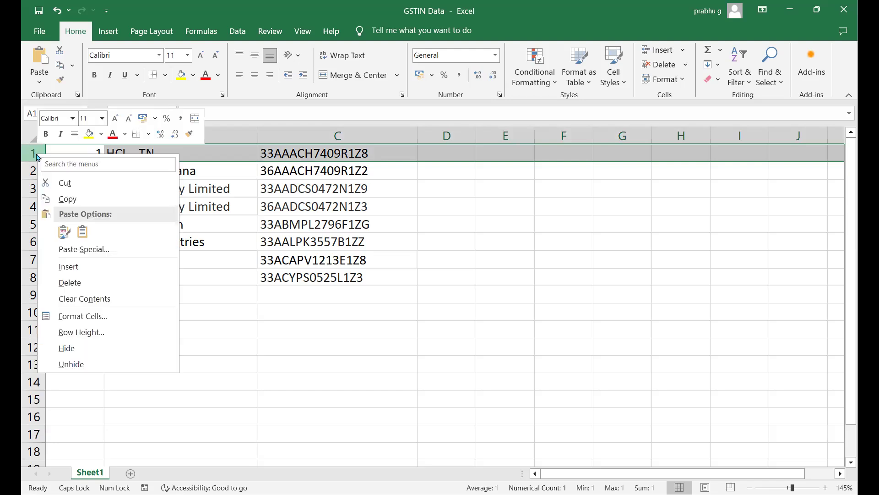
{"action": "left_click", "coordinate": [69, 282]}
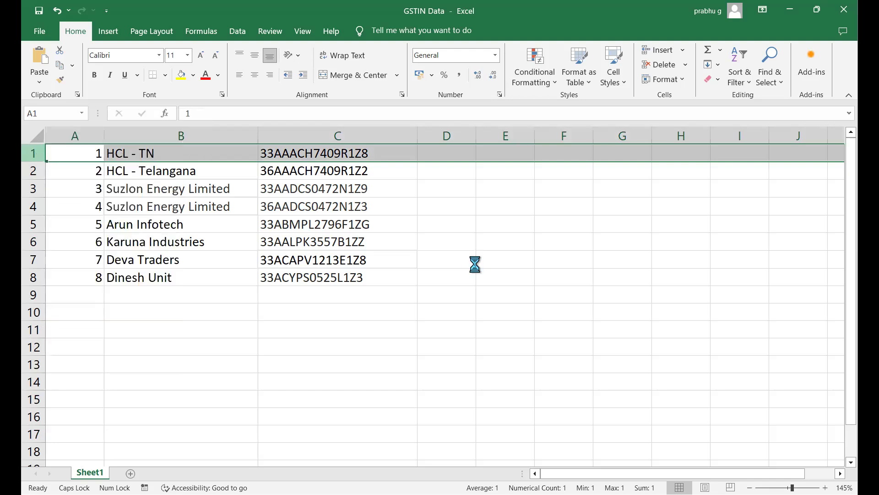
{"action": "left_click", "coordinate": [473, 262]}
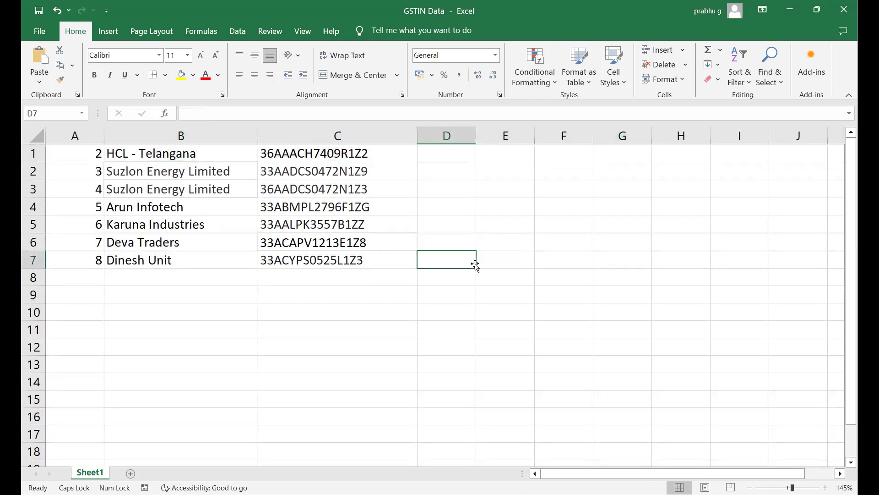
{"action": "key", "text": "ctrl+s"}
{"action": "left_click_drag", "start_coordinate": [346, 152], "coordinate": [346, 260]}
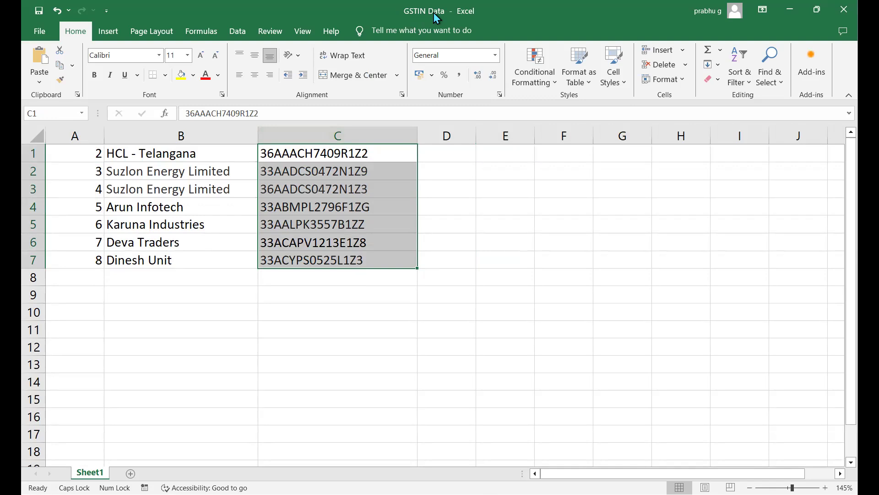
{"action": "left_click", "coordinate": [492, 256]}
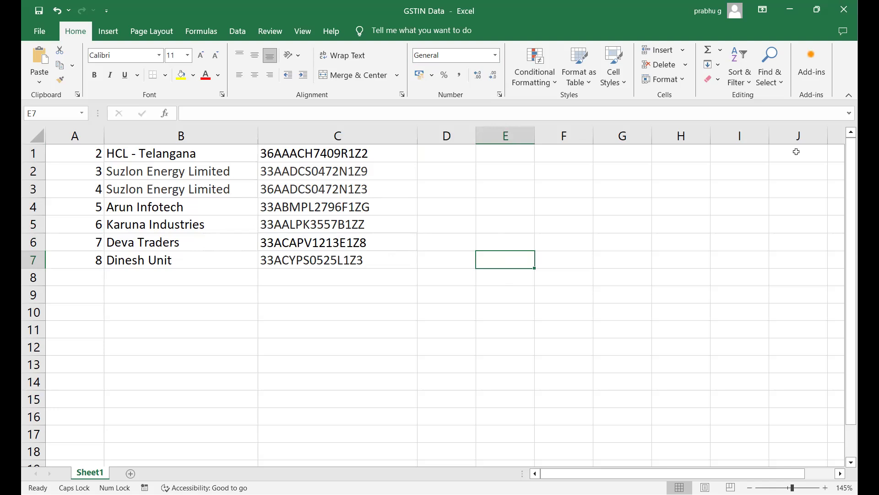
- In TallyPrime, open Create Party Using GSTIN/UIN from the Chart of Accounts Ledgers Multi-Masters
{"action": "key", "text": "alt+Tab"}
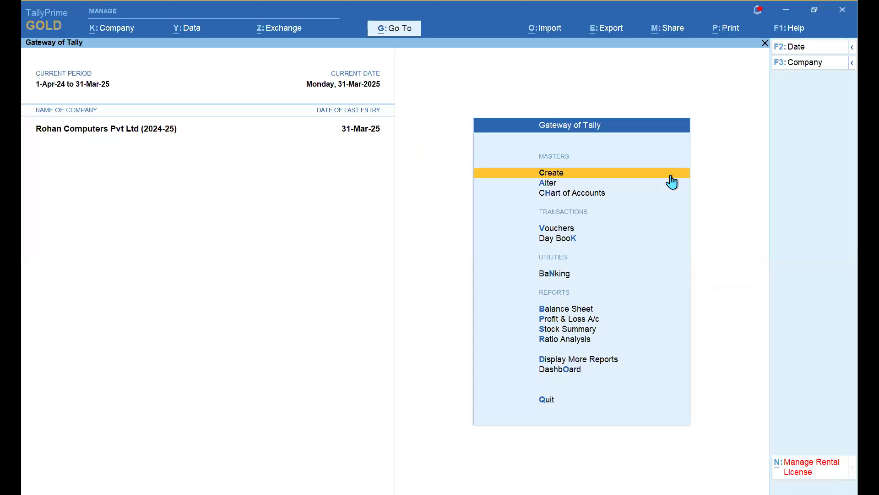
{"action": "key", "text": "Down"}
{"action": "key", "text": "Down"}
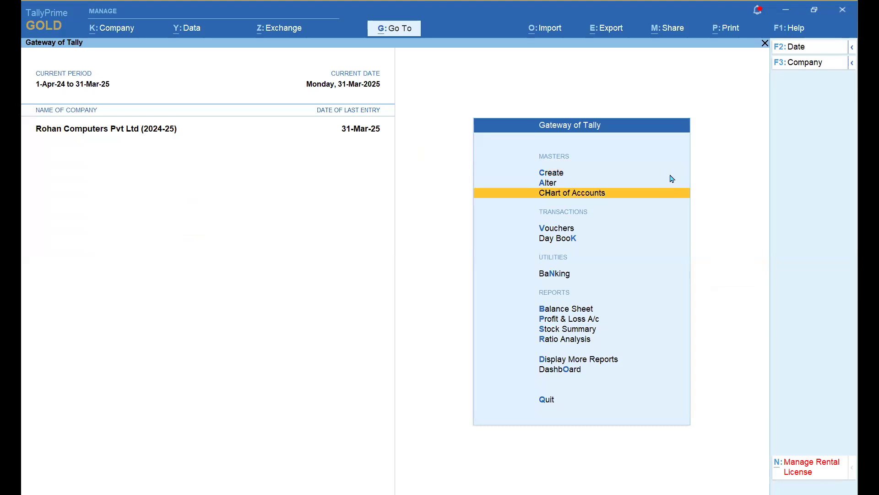
{"action": "key", "text": "Return"}
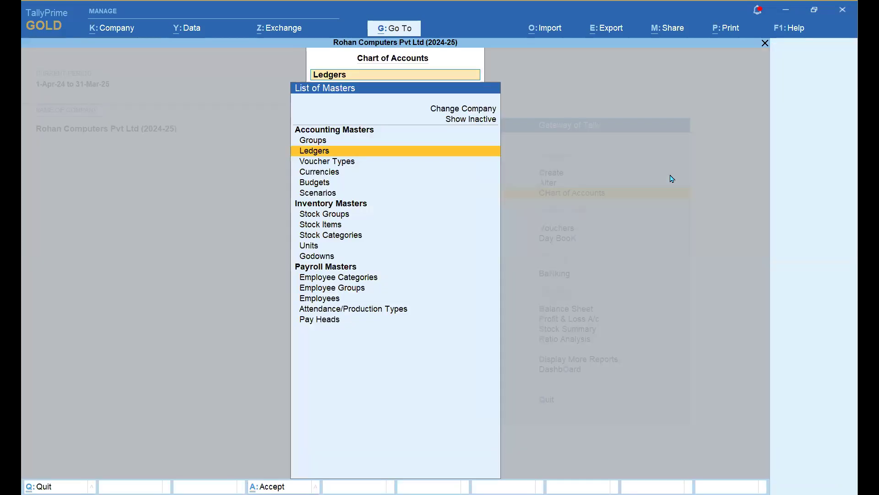
{"action": "key", "text": "Return"}
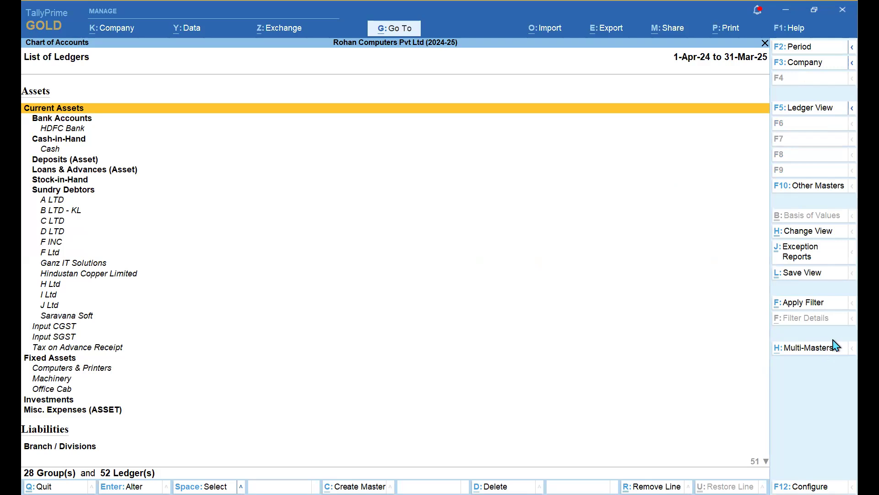
{"action": "left_click", "coordinate": [802, 353]}
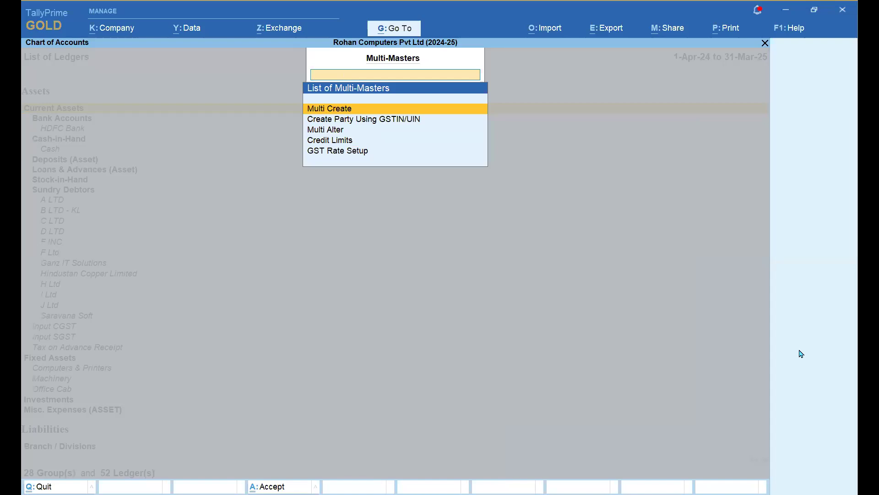
{"action": "key", "text": "Down"}
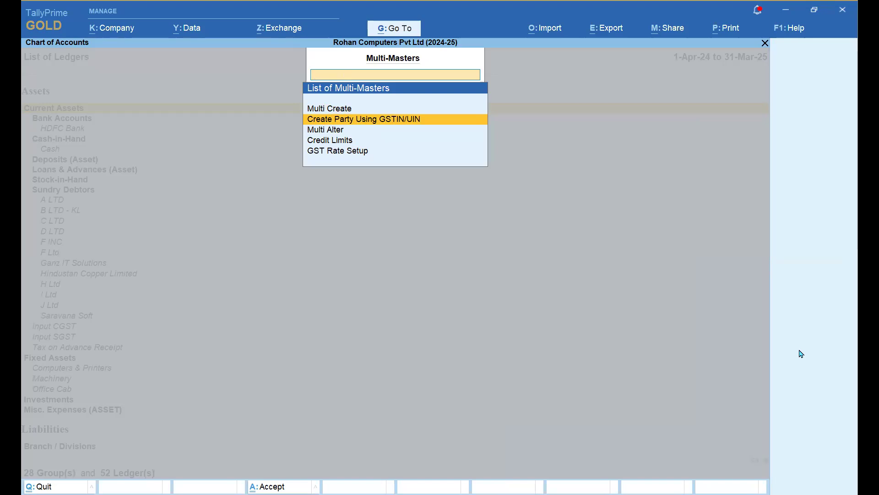
{"action": "key", "text": "Return"}
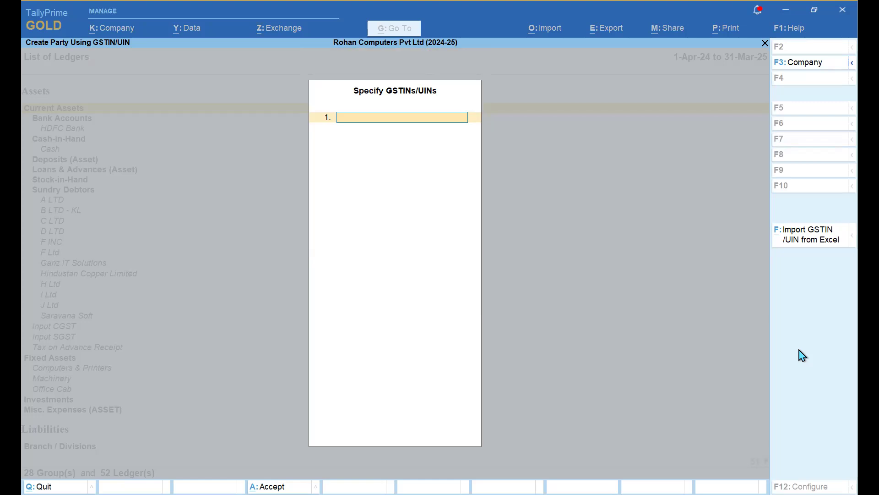
- Open Import GSTIN/UIN from Excel, close its file selection, and return to the GSTIN Data workbook
{"action": "left_click", "coordinate": [814, 247]}
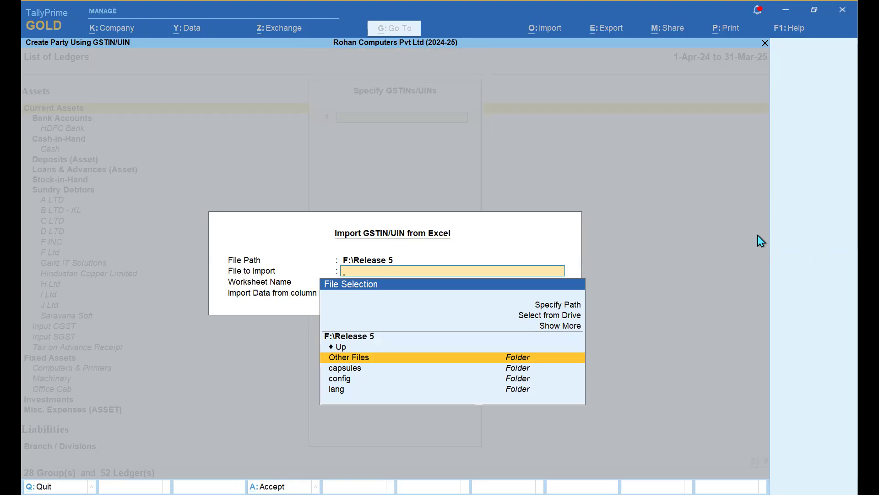
{"action": "key", "text": "Escape"}
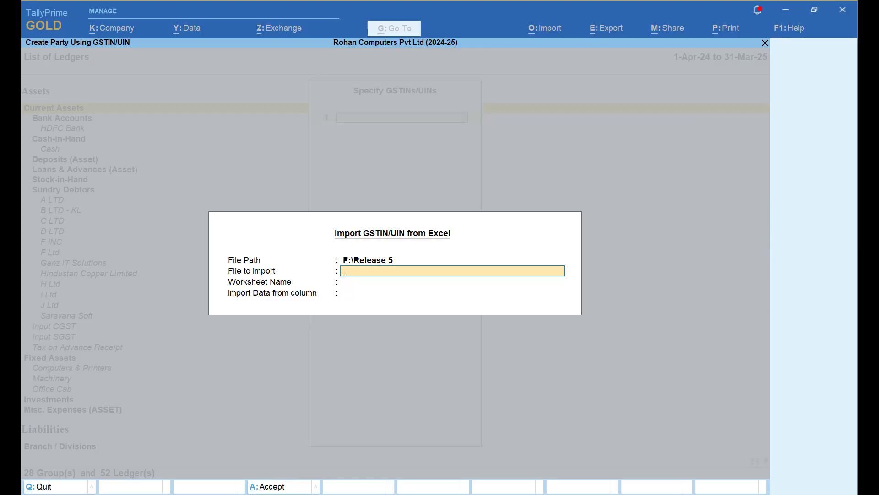
{"action": "key", "text": "alt+Tab"}
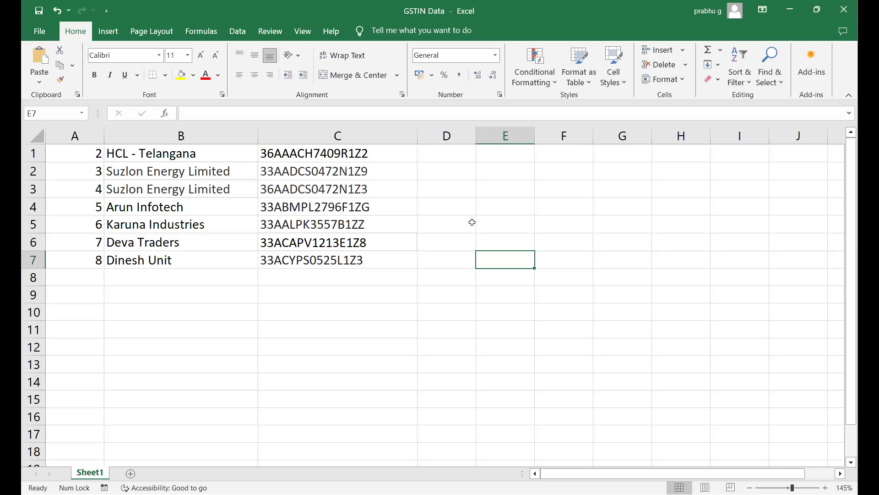
- Inspect the GSTINs in Excel column C (C1 to C7), then return to TallyPrime
{"action": "left_click", "coordinate": [316, 137]}
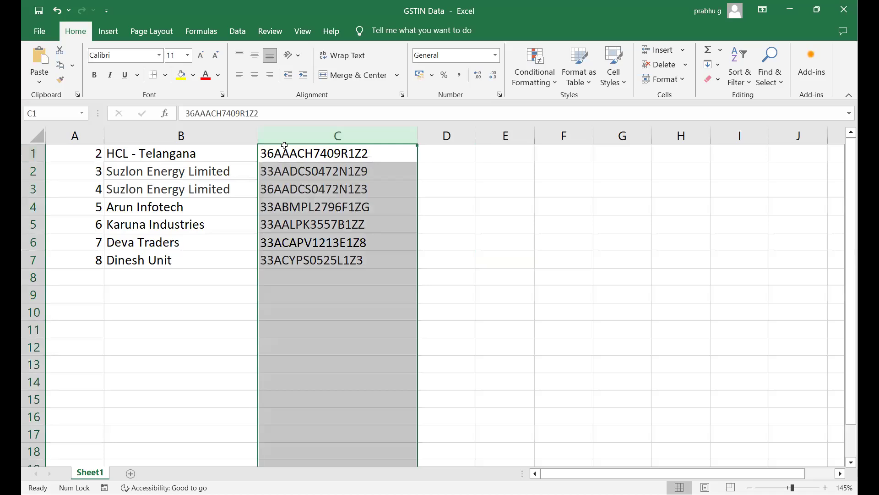
{"action": "left_click", "coordinate": [515, 246]}
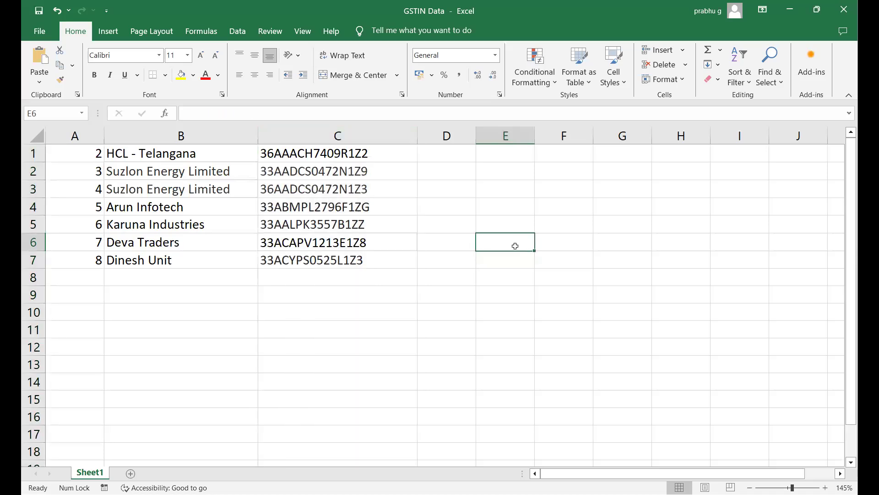
{"action": "left_click", "coordinate": [348, 157]}
{"action": "left_click_drag", "start_coordinate": [348, 165], "coordinate": [348, 260]}
{"action": "left_click", "coordinate": [454, 212]}
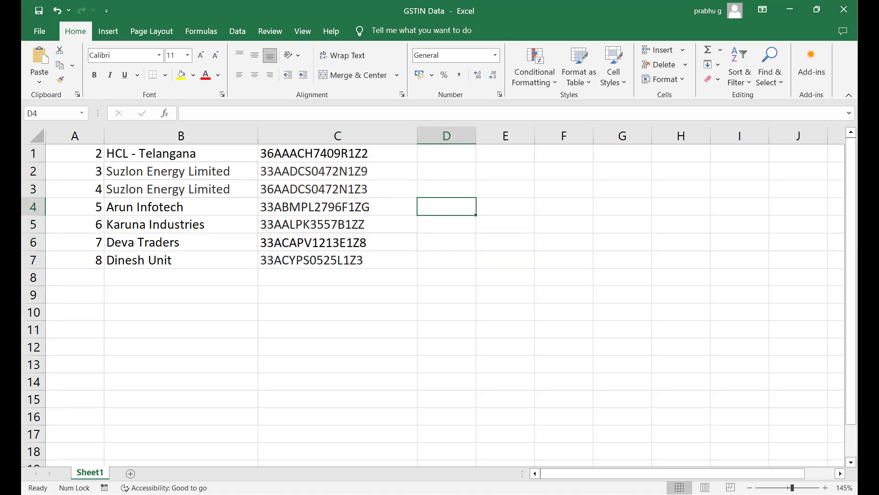
{"action": "key", "text": "alt+Tab"}
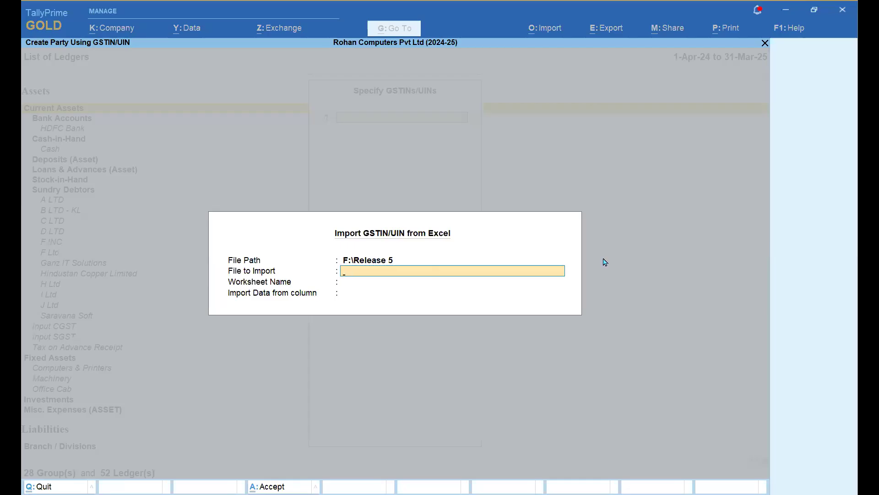
- Browse by drive to the Documents folder and choose GSTIN Data.xlsx as the import file
{"action": "key", "text": "Return"}
{"action": "key", "text": "Up"}
{"action": "key", "text": "Up"}
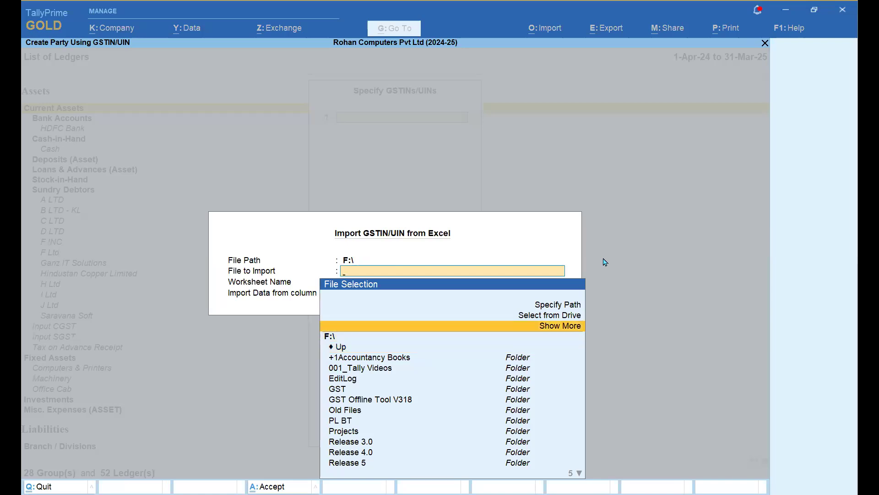
{"action": "key", "text": "Up"}
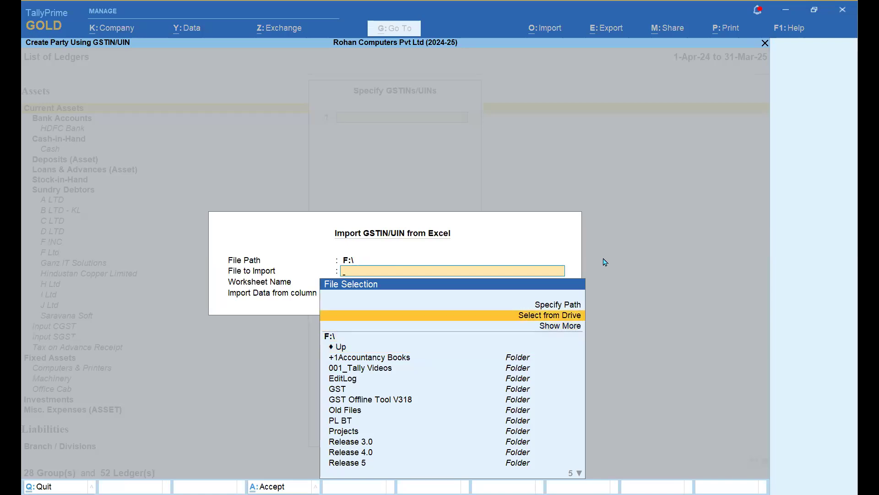
{"action": "key", "text": "Return"}
{"action": "key", "text": "Down"}
{"action": "key", "text": "Down"}
{"action": "key", "text": "Down"}
{"action": "key", "text": "Down"}
{"action": "key", "text": "Down"}
{"action": "key", "text": "Down"}
{"action": "key", "text": "Down"}
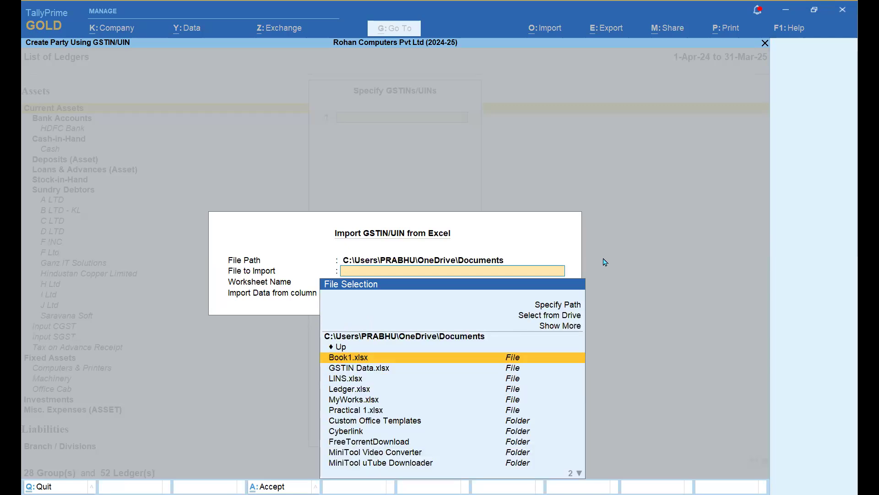
{"action": "key", "text": "Down"}
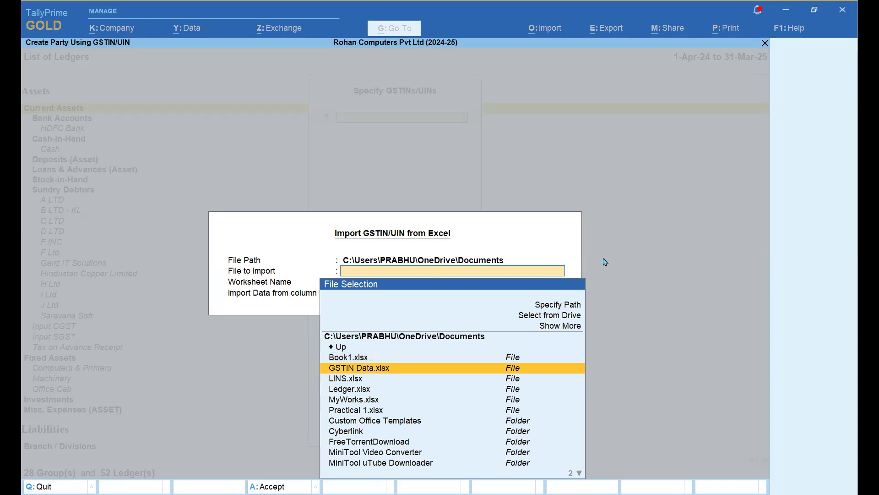
{"action": "key", "text": "Return"}
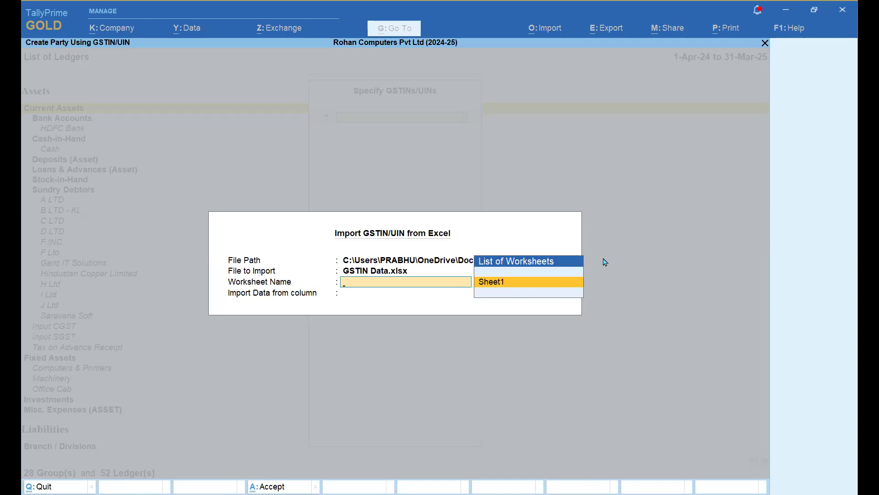
- Import the GSTINs from Sheet1, column C, bringing in seven GSTINs
{"action": "key", "text": "Return"}
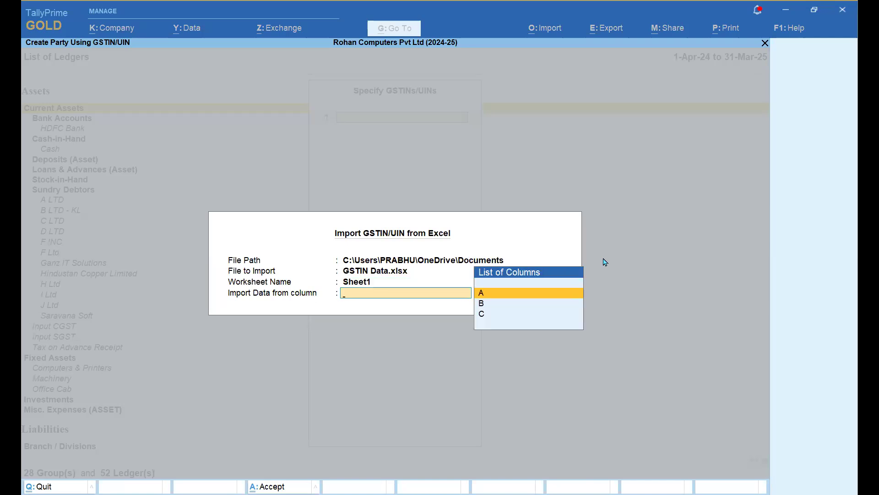
{"action": "key", "text": "Down"}
{"action": "key", "text": "Down"}
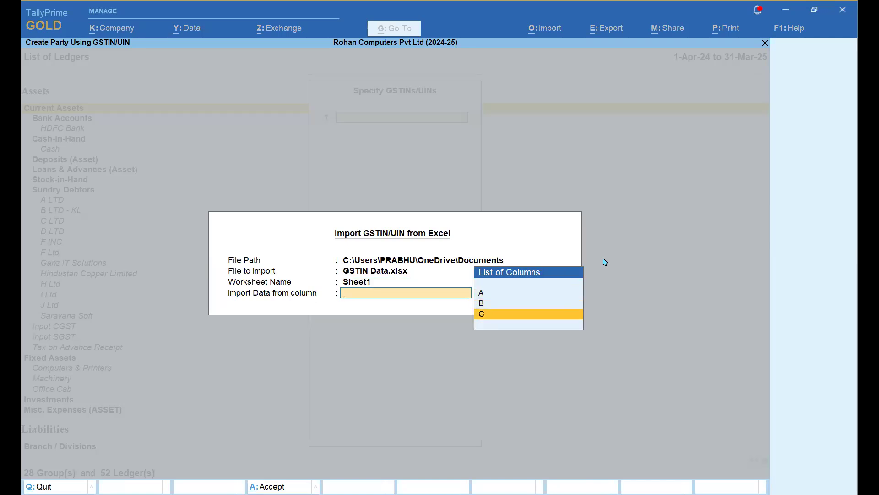
{"action": "key", "text": "Return"}
{"action": "key", "text": "Return"}
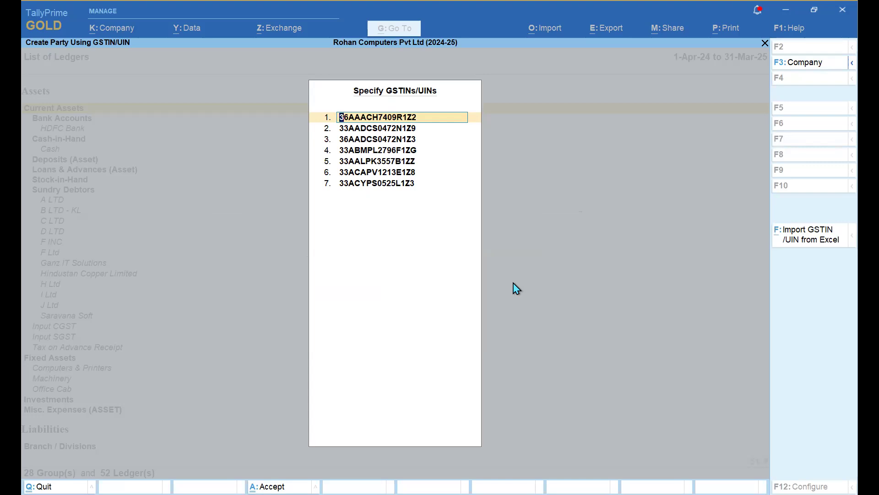
- Review the seven imported GSTINs and accept the list to fetch their GST portal details
{"action": "key", "text": "Down"}
{"action": "key", "text": "Down"}
{"action": "key", "text": "Down"}
{"action": "key", "text": "Down"}
{"action": "key", "text": "Down"}
{"action": "key", "text": "Down"}
{"action": "key", "text": "Down"}
{"action": "key", "text": "Return"}
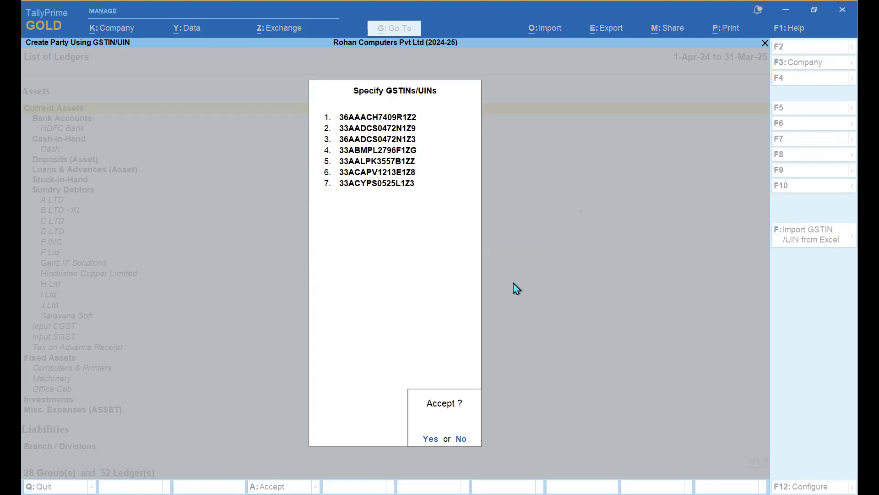
{"action": "key", "text": "Return"}
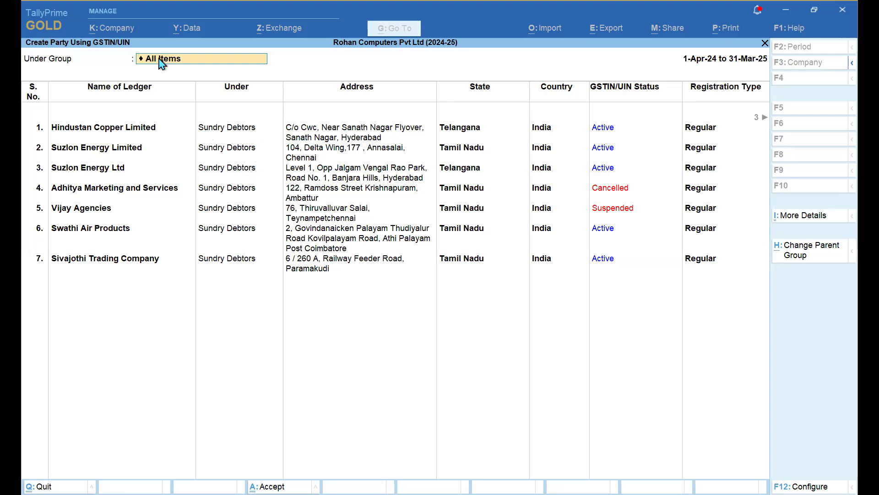
- Set the parent group of all seven parties to Sundry Creditors
{"action": "type", "text": "Sun"}
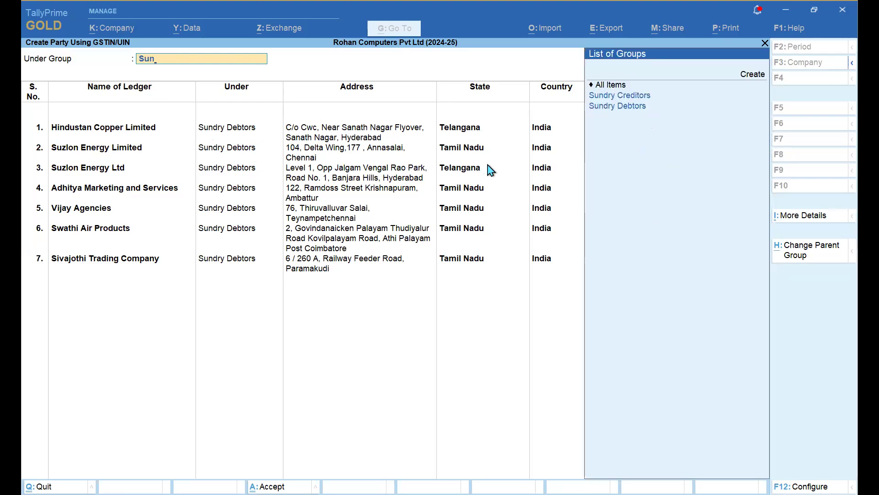
{"action": "key", "text": "Down"}
{"action": "key", "text": "Return"}
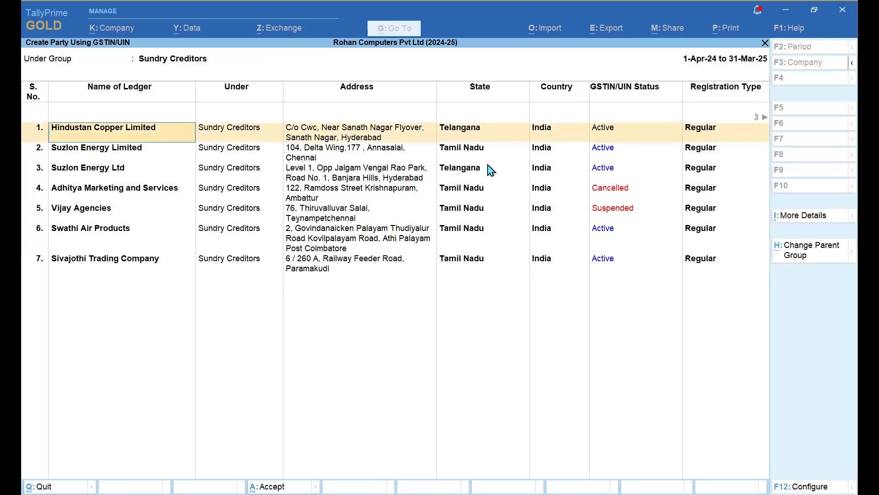
- Rename the first party Hindustan Copper Limited (Tel), keeping Telangana and Regular, with Additional Info Yes
{"action": "key", "text": "ctrl+a"}
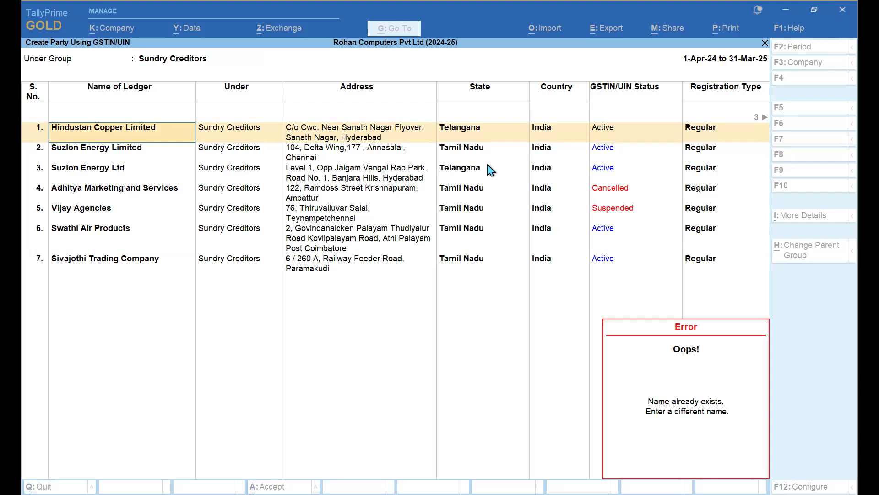
{"action": "key", "text": "Escape"}
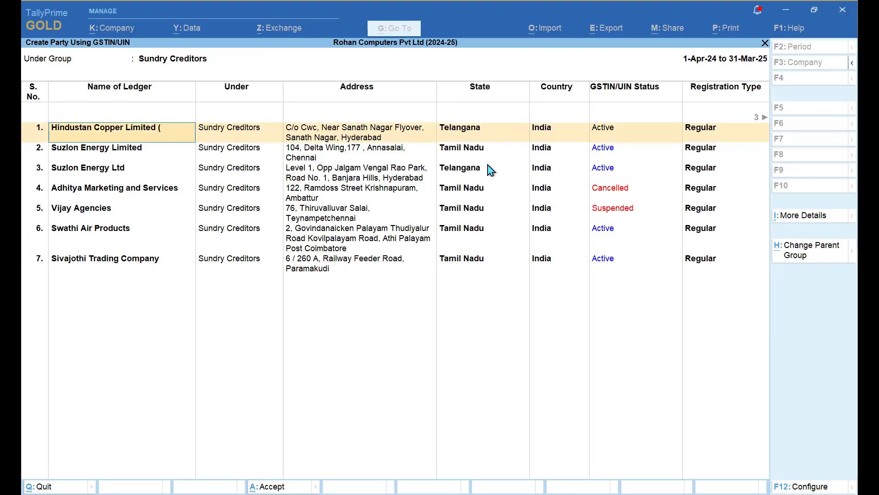
{"action": "type", "text": "Tel"}
{"action": "key", "text": "Return"}
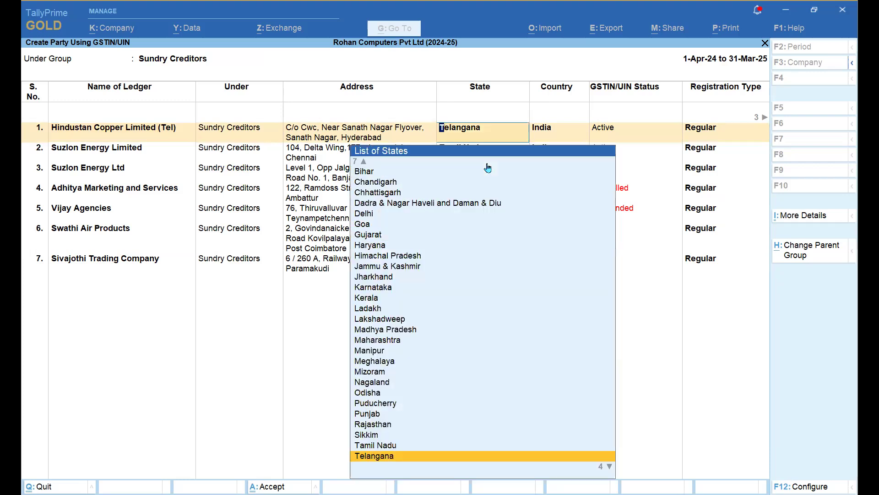
{"action": "key", "text": "Return"}
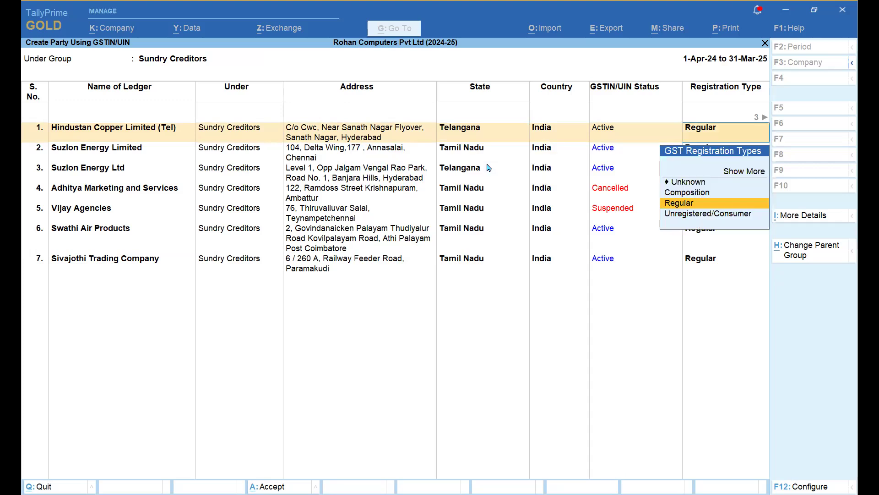
{"action": "key", "text": "Return"}
{"action": "key", "text": "Return"}
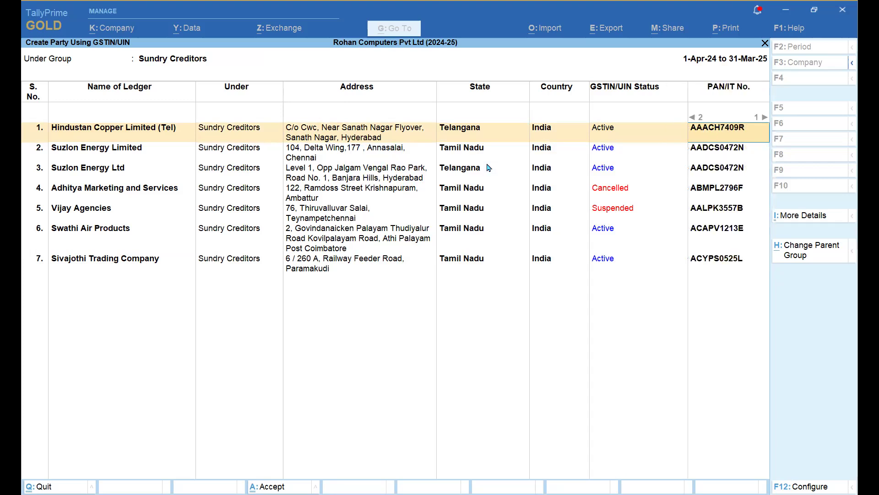
{"action": "key", "text": "Return"}
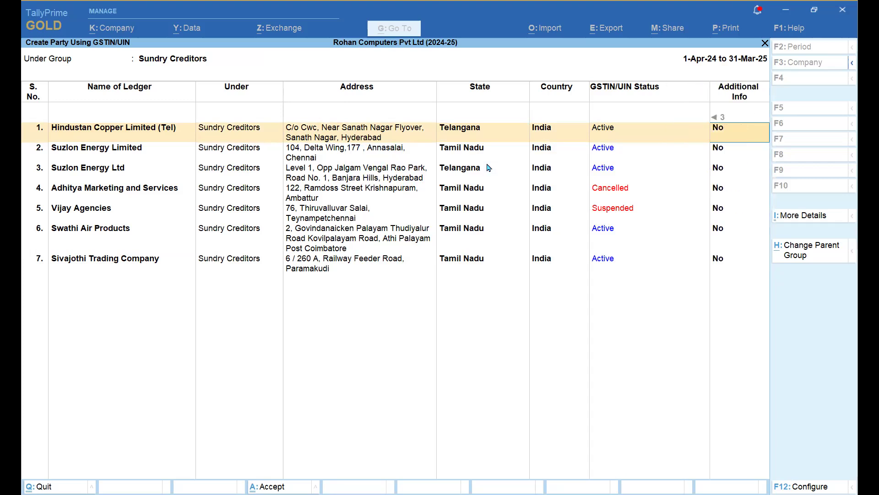
{"action": "type", "text": "y"}
{"action": "key", "text": "Return"}
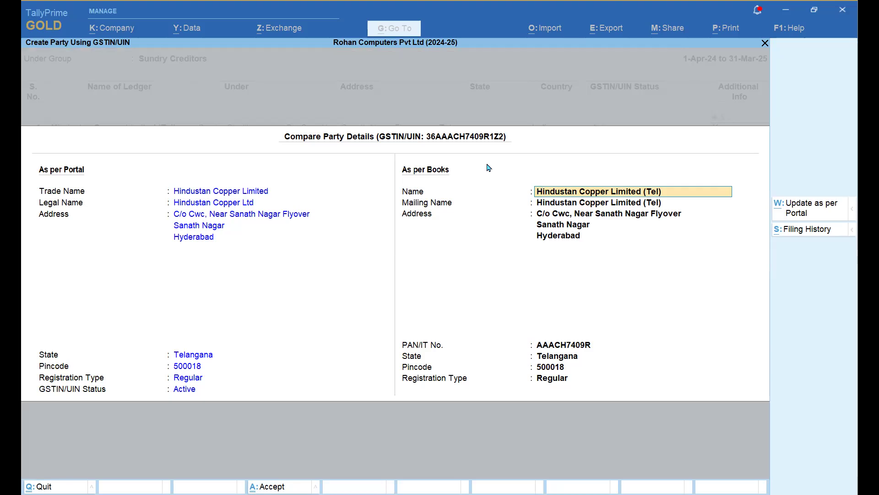
- Accept Hindustan Copper Limited (Tel)'s comparison and advance through the parties to Swathi Air Products
{"action": "key", "text": "Return"}
{"action": "key", "text": "Return"}
{"action": "key", "text": "Return"}
{"action": "key", "text": "Return"}
{"action": "key", "text": "Return"}
{"action": "key", "text": "Return"}
{"action": "key", "text": "Return"}
{"action": "key", "text": "Return"}
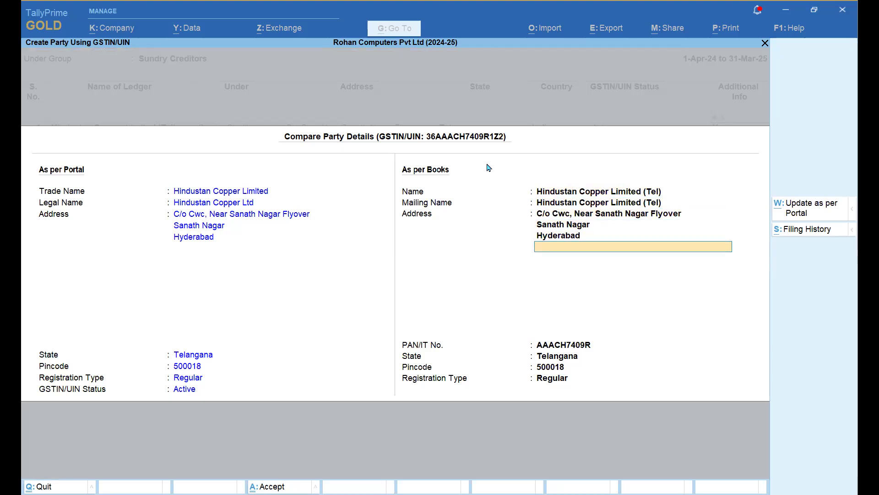
{"action": "key", "text": "Return"}
{"action": "key", "text": "Return"}
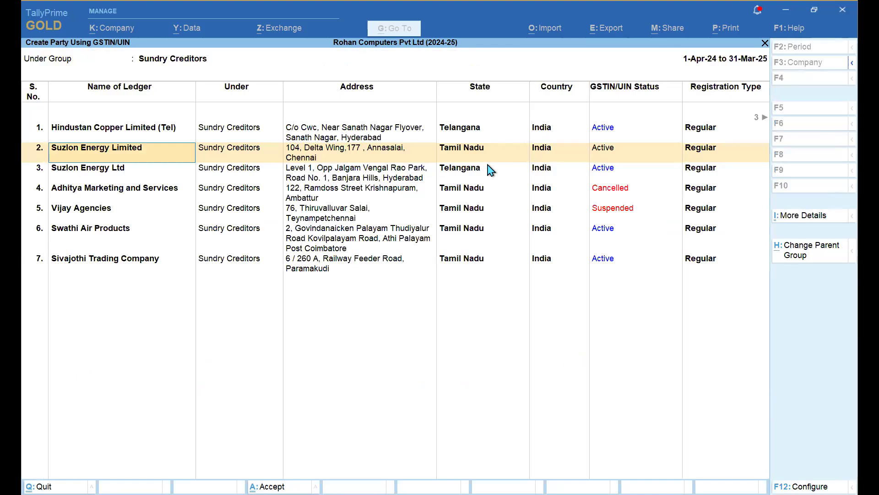
{"action": "key", "text": "Return"}
{"action": "key", "text": "Return"}
{"action": "key", "text": "Return"}
{"action": "key", "text": "Return"}
{"action": "key", "text": "Return"}
{"action": "key", "text": "Return"}
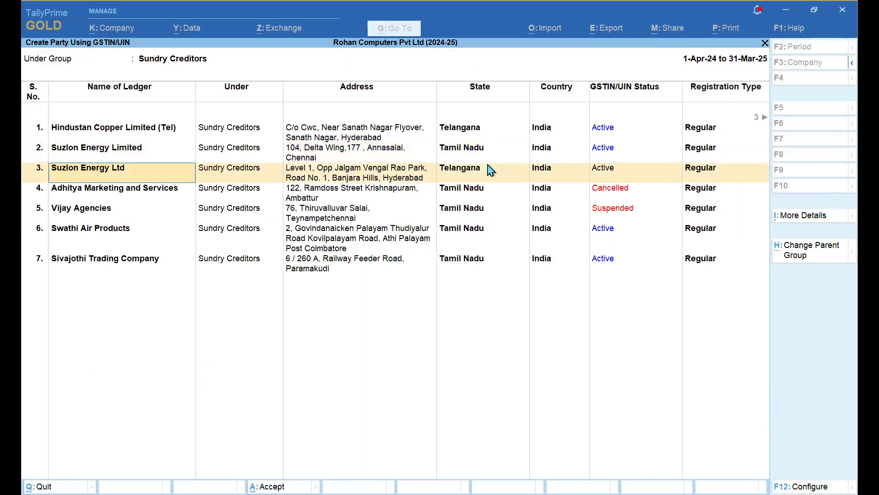
{"action": "key", "text": "Return"}
{"action": "key", "text": "Return"}
{"action": "key", "text": "Return"}
{"action": "key", "text": "Return"}
{"action": "key", "text": "Return"}
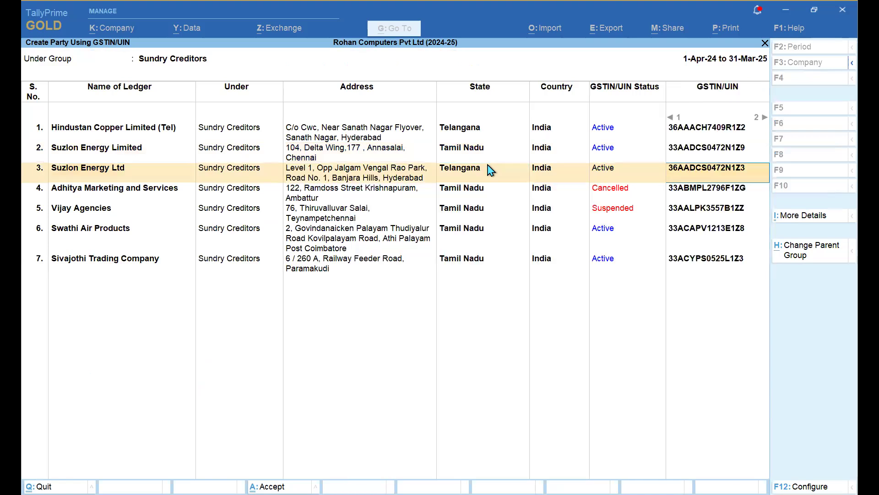
{"action": "key", "text": "Return"}
{"action": "key", "text": "Return"}
{"action": "key", "text": "Return"}
{"action": "key", "text": "Return"}
{"action": "key", "text": "Return"}
{"action": "key", "text": "Return"}
{"action": "key", "text": "Return"}
{"action": "key", "text": "Return"}
{"action": "key", "text": "Return"}
{"action": "key", "text": "Return"}
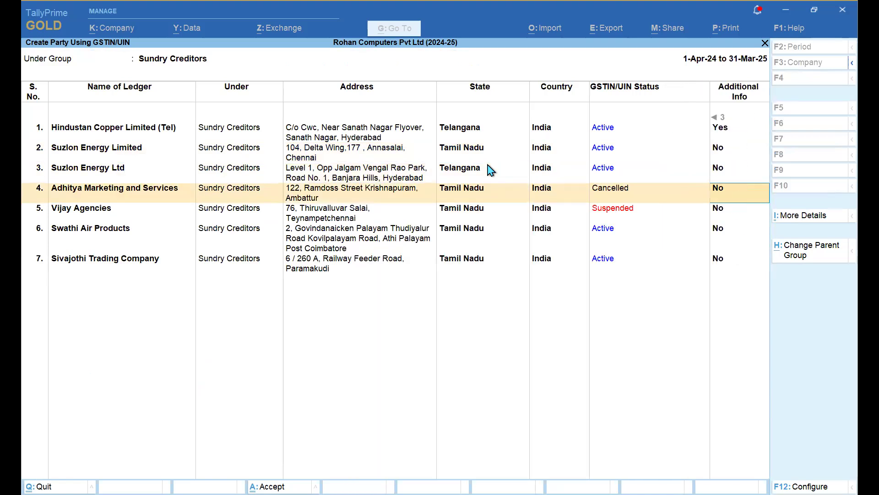
{"action": "key", "text": "Return"}
{"action": "key", "text": "Return"}
{"action": "key", "text": "Return"}
{"action": "key", "text": "Return"}
{"action": "key", "text": "Return"}
{"action": "key", "text": "Return"}
{"action": "key", "text": "Return"}
{"action": "key", "text": "Return"}
{"action": "key", "text": "Return"}
{"action": "key", "text": "Return"}
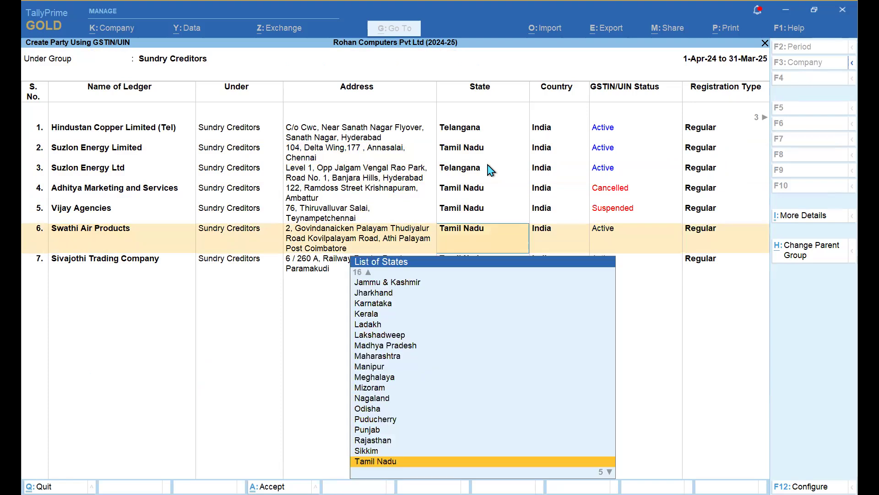
{"action": "key", "text": "Return"}
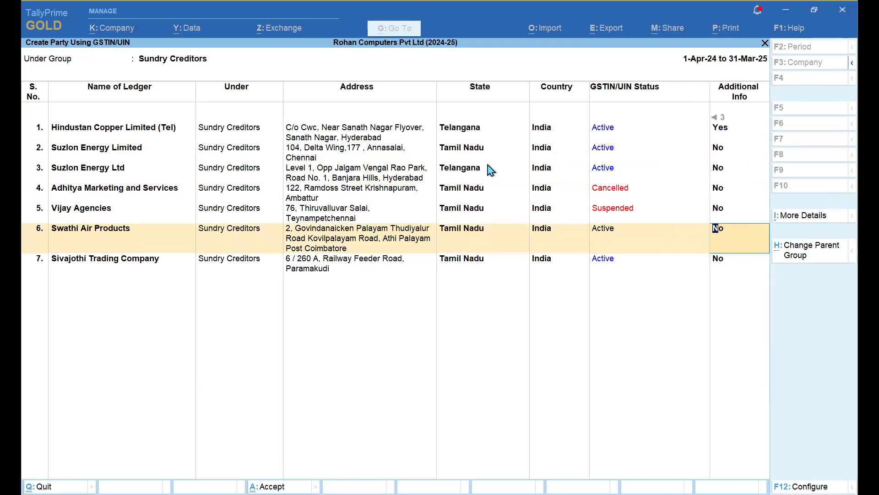
- Set Swathi Air Products' Additional Info to Yes and request its GST filing history
{"action": "type", "text": "y"}
{"action": "key", "text": "Return"}
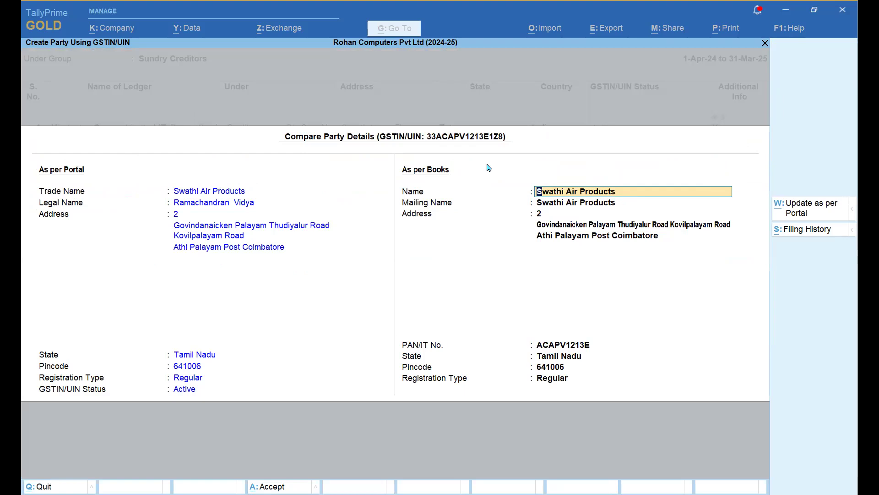
{"action": "left_click", "coordinate": [804, 234]}
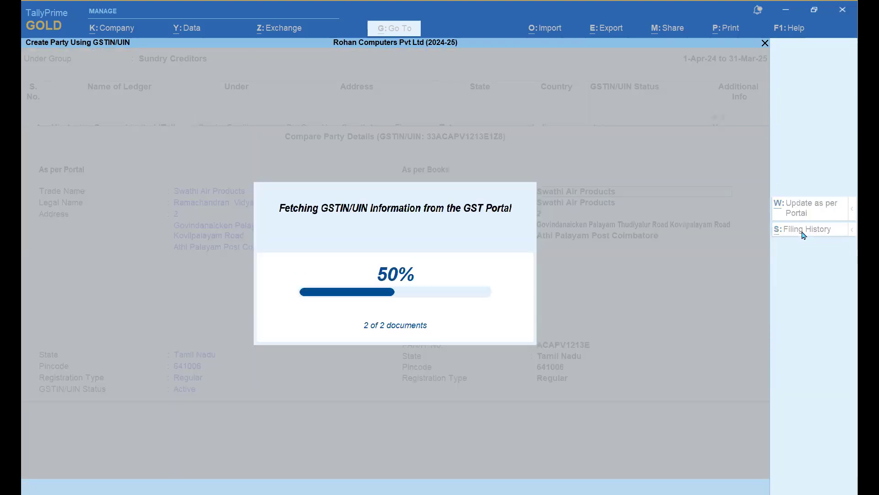
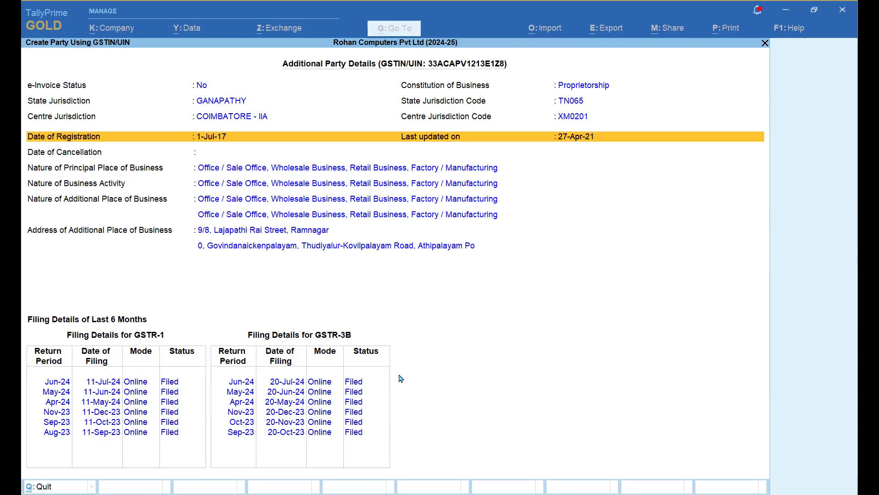
- Compare Sivajothi Trading Company's portal details and accept it as the seventh Sundry Creditors party
{"action": "key", "text": "Return"}
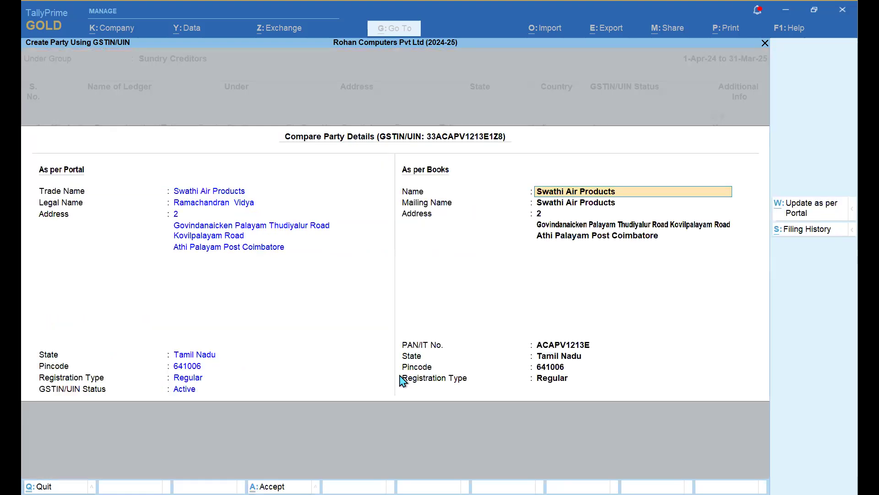
{"action": "key", "text": "ctrl+a"}
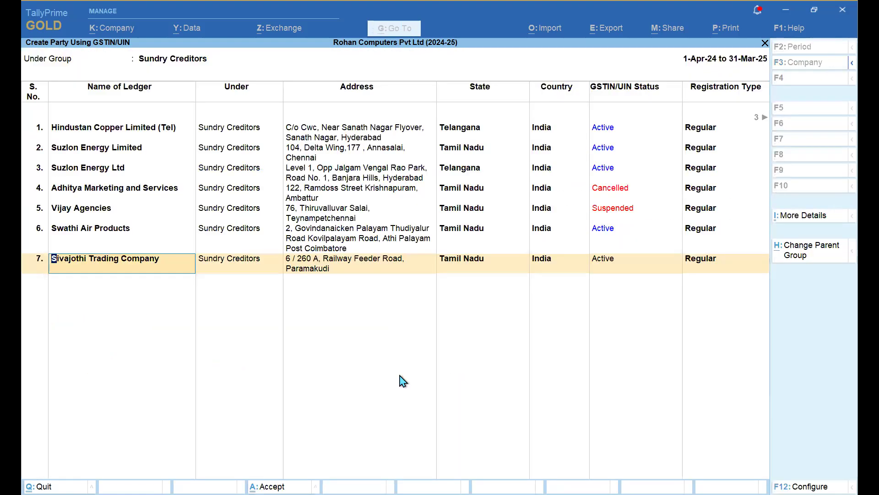
{"action": "key", "text": "Return"}
{"action": "key", "text": "Return"}
{"action": "key", "text": "Return"}
{"action": "key", "text": "Return"}
{"action": "key", "text": "Return"}
{"action": "key", "text": "Return"}
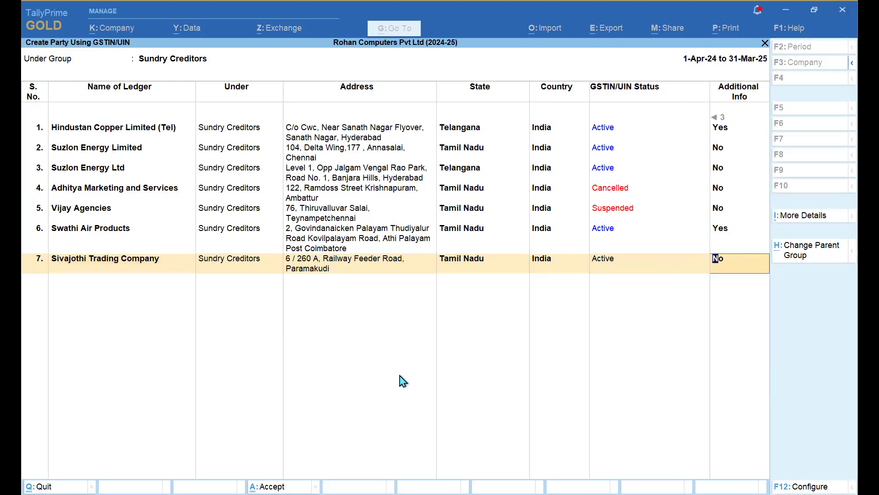
{"action": "key", "text": "Return"}
{"action": "key", "text": "Return"}
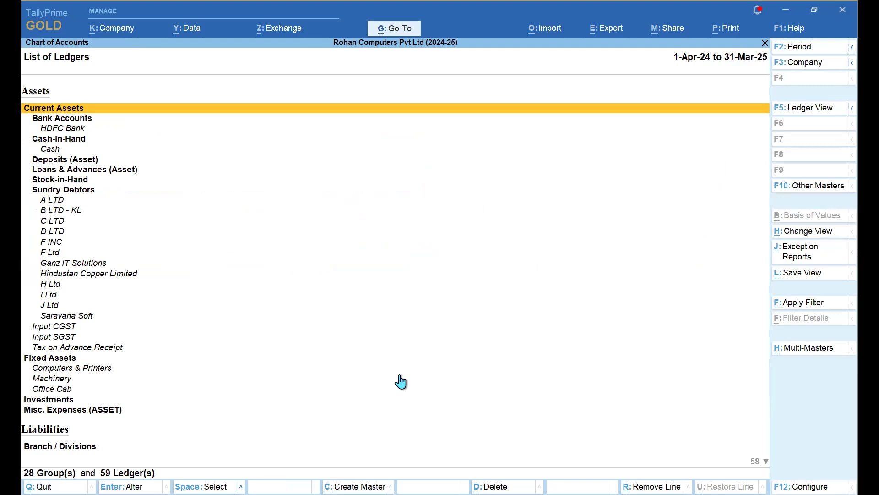
- Return to the Gateway of Tally and bring up the Z: Exchange GST options
{"action": "key", "text": "Escape"}
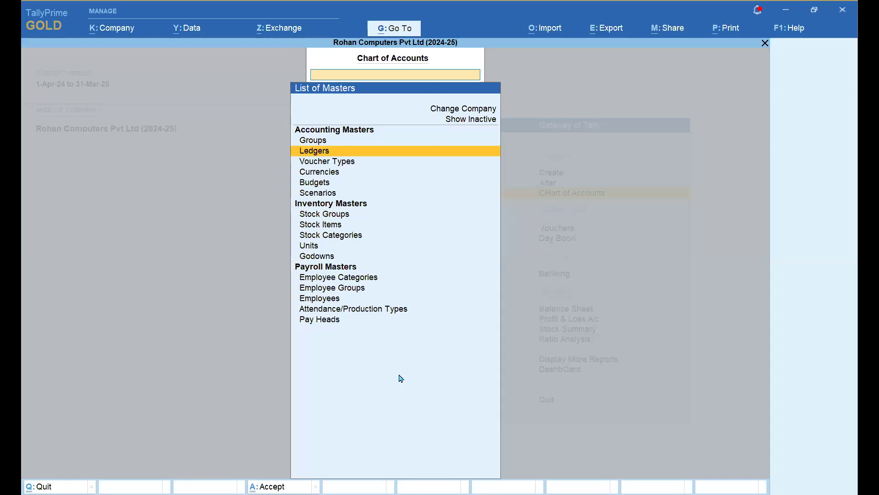
{"action": "key", "text": "Escape"}
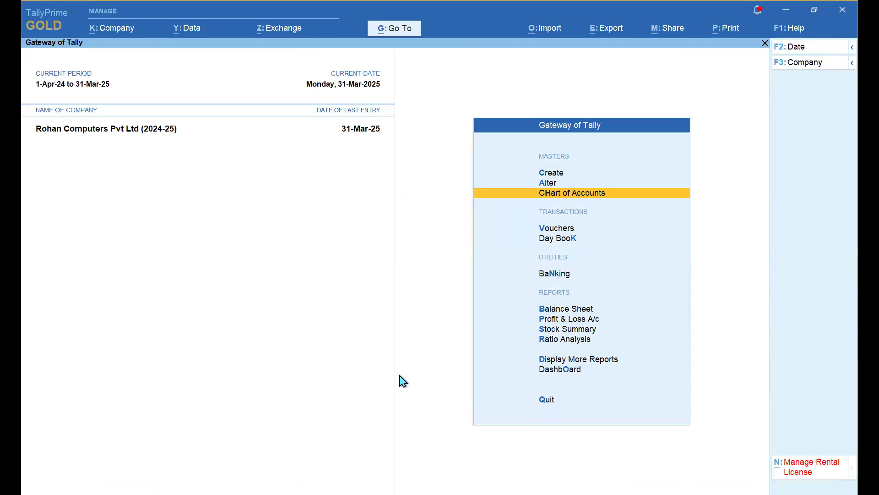
{"action": "left_click", "coordinate": [282, 32]}
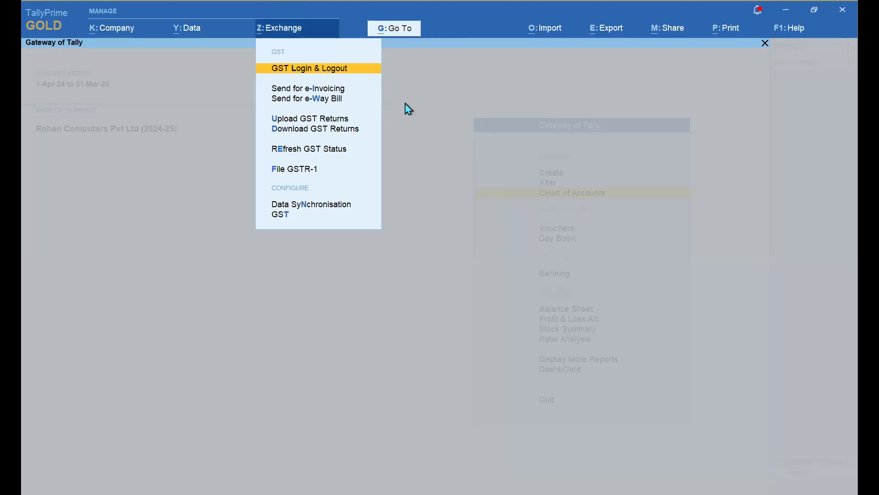
{"action": "key", "text": "Down"}
{"action": "key", "text": "Down"}
{"action": "key", "text": "Up"}
{"action": "key", "text": "Down"}
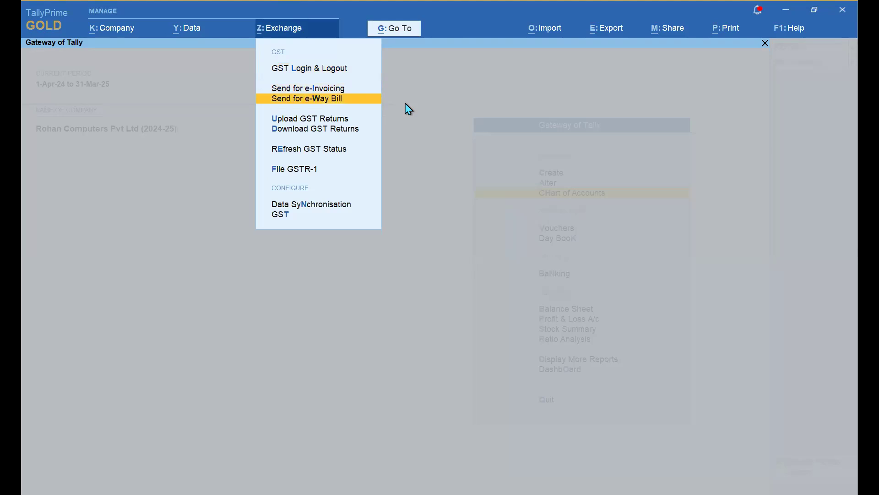
{"action": "key", "text": "Up"}
{"action": "key", "text": "Up"}
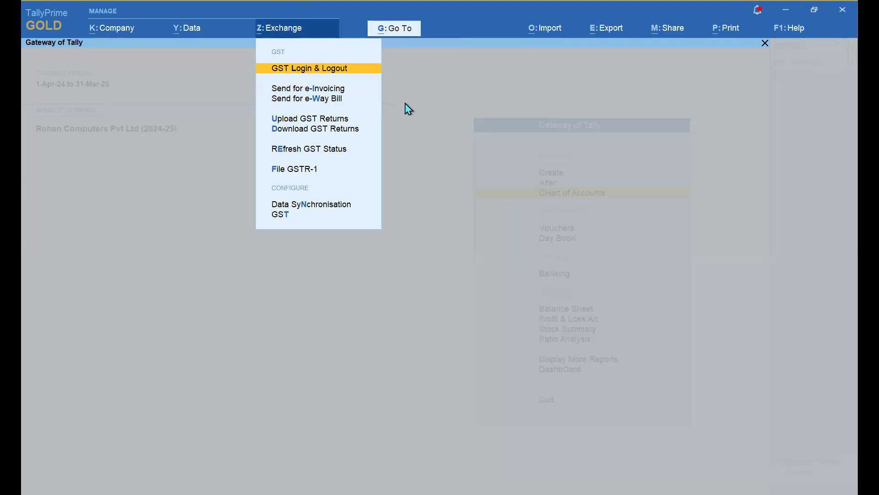
{"action": "key", "text": "Return"}
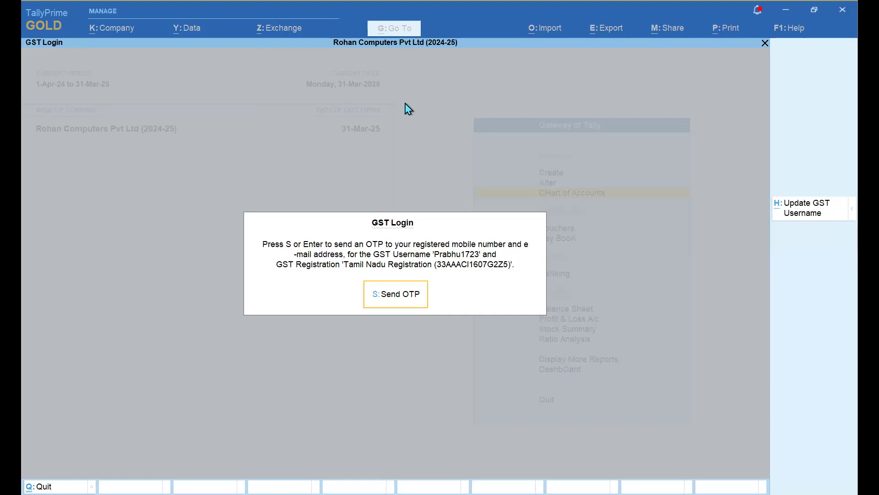
{"action": "left_click", "coordinate": [413, 301]}
{"action": "left_click", "coordinate": [285, 35]}
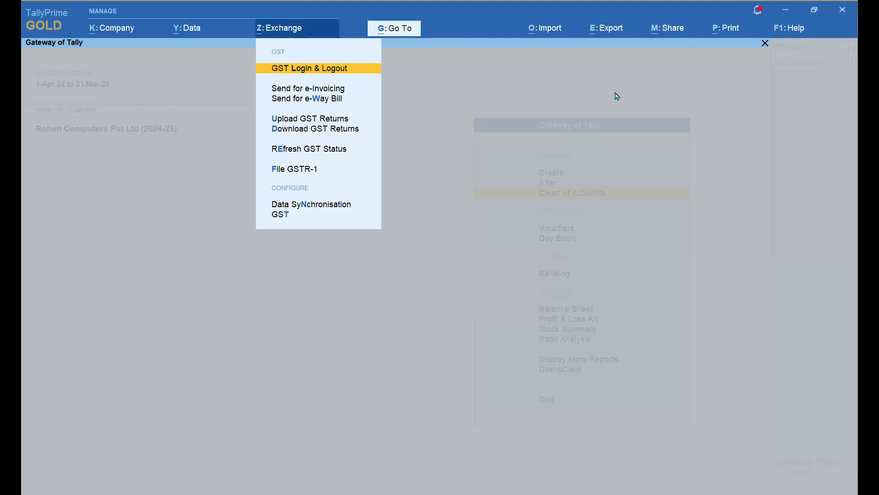
- Choose Upload GST Returns from the Exchange menu's GST options
{"action": "key", "text": "Down"}
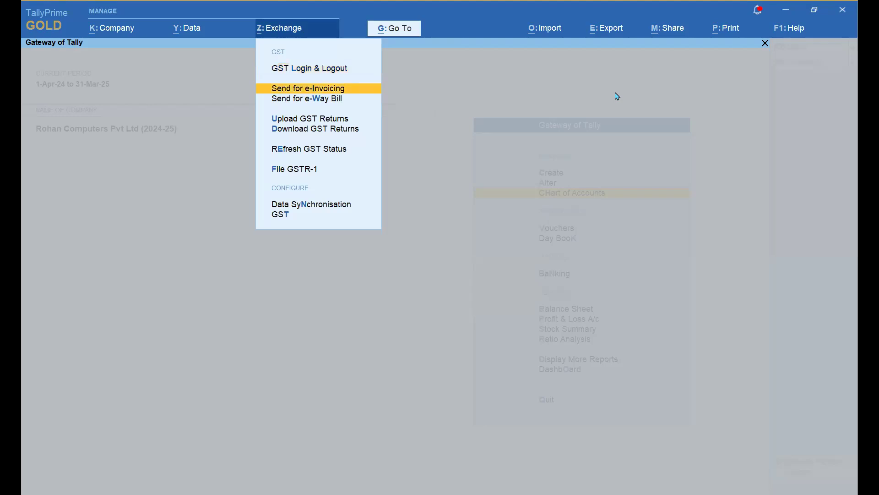
{"action": "key", "text": "Down"}
{"action": "key", "text": "Down"}
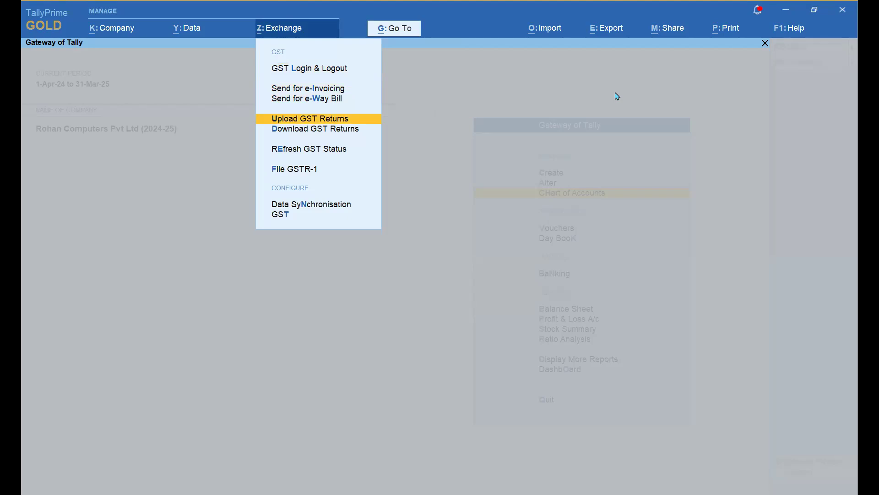
{"action": "key", "text": "Down"}
{"action": "key", "text": "Down"}
{"action": "key", "text": "Down"}
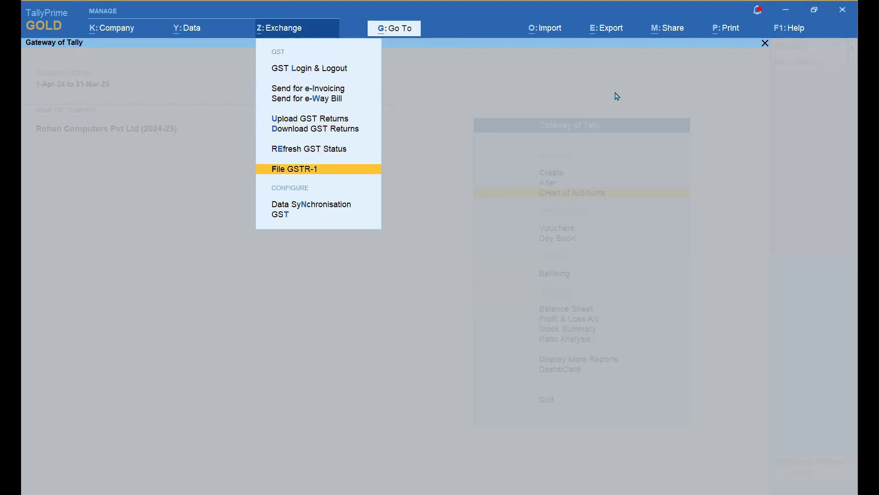
{"action": "key", "text": "Up"}
{"action": "key", "text": "Up"}
{"action": "key", "text": "Up"}
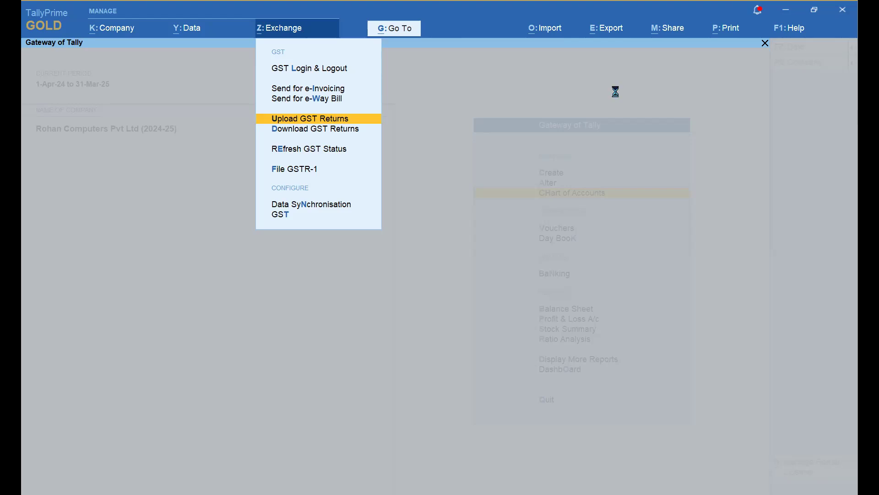
{"action": "key", "text": "Return"}
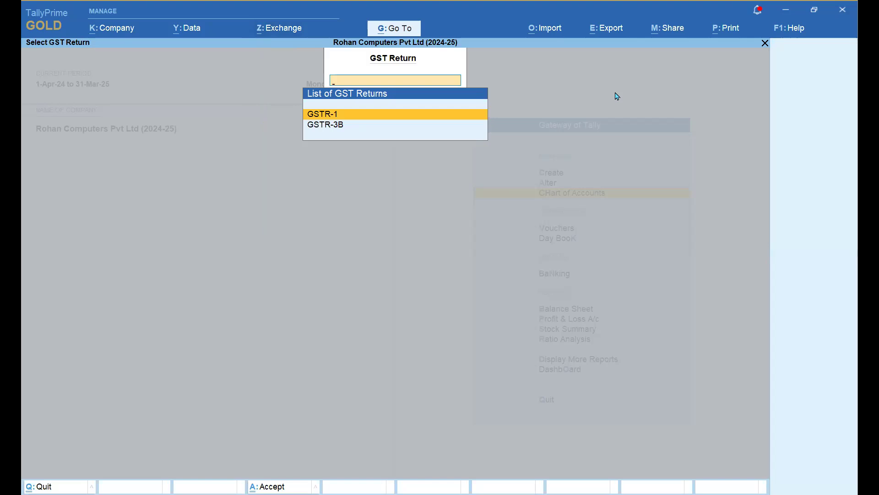
- Open the GSTR-1 upload for April 2024 and send its 12 pending vouchers
{"action": "key", "text": "Return"}
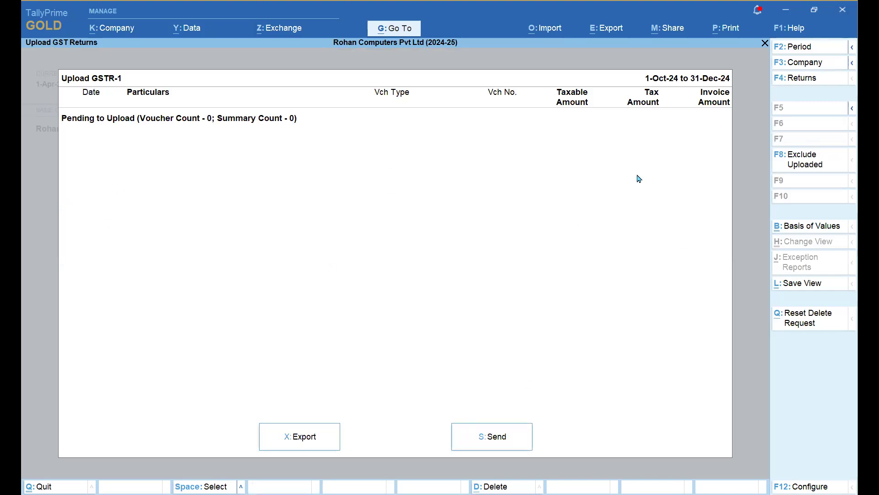
{"action": "key", "text": "F2"}
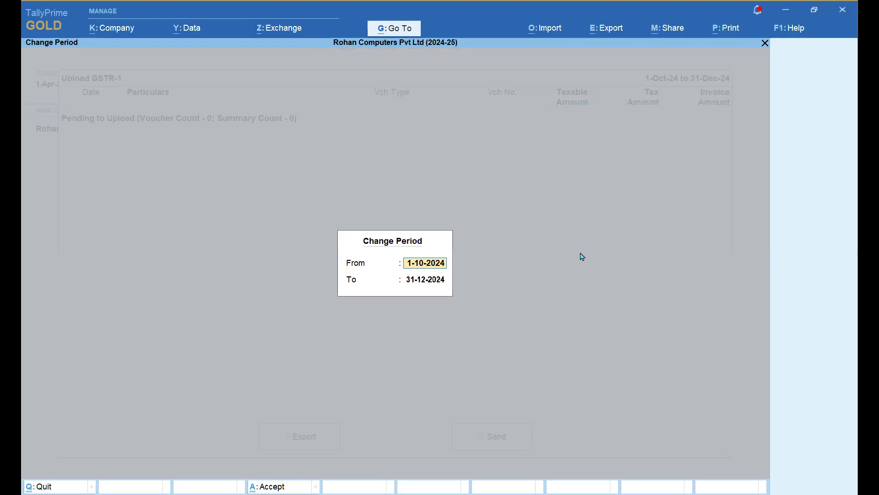
{"action": "type", "text": "apr"}
{"action": "key", "text": "Return"}
{"action": "type", "text": "apr"}
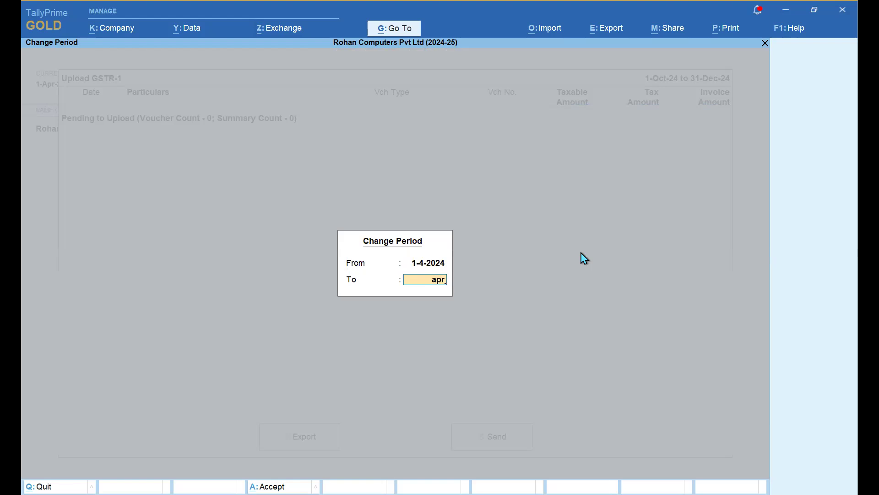
{"action": "key", "text": "Return"}
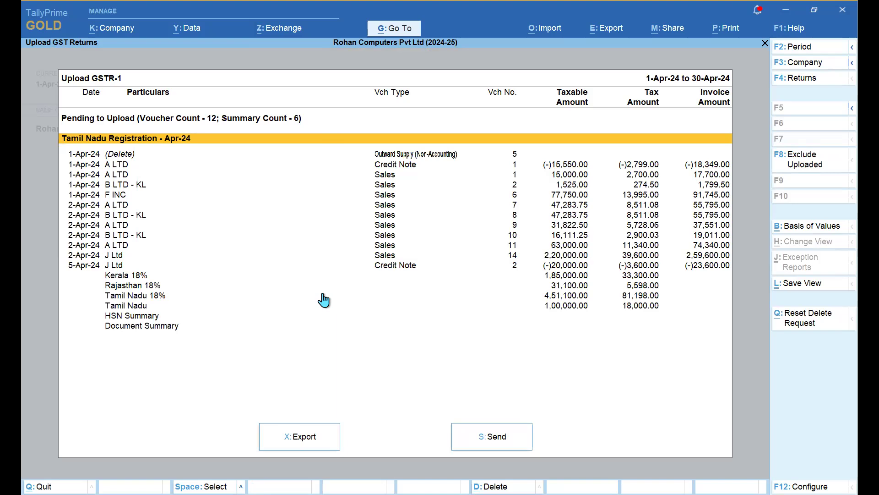
{"action": "left_click", "coordinate": [490, 437]}
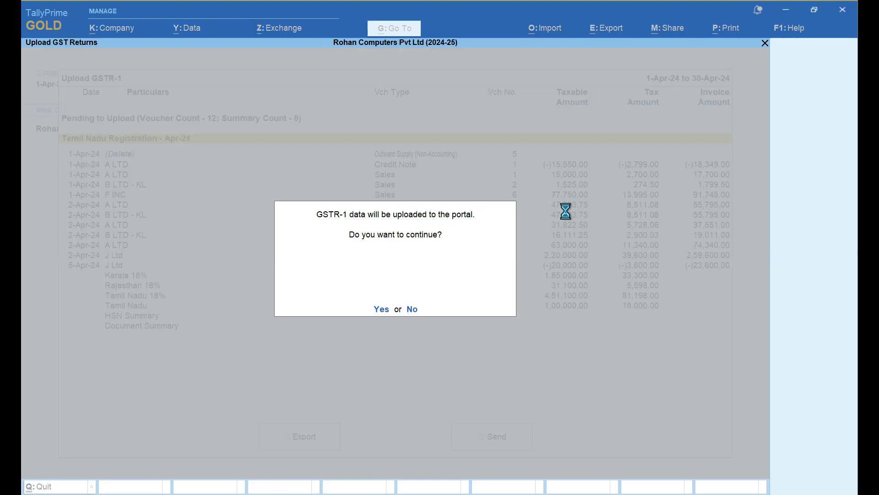
- Confirm the upload, then quit the GST username edit and GST login unchanged
{"action": "key", "text": "y"}
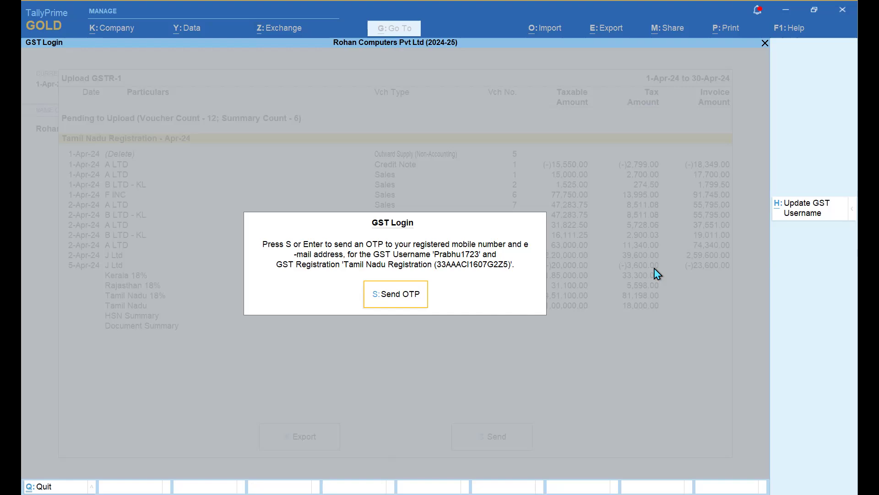
{"action": "left_click", "coordinate": [791, 214]}
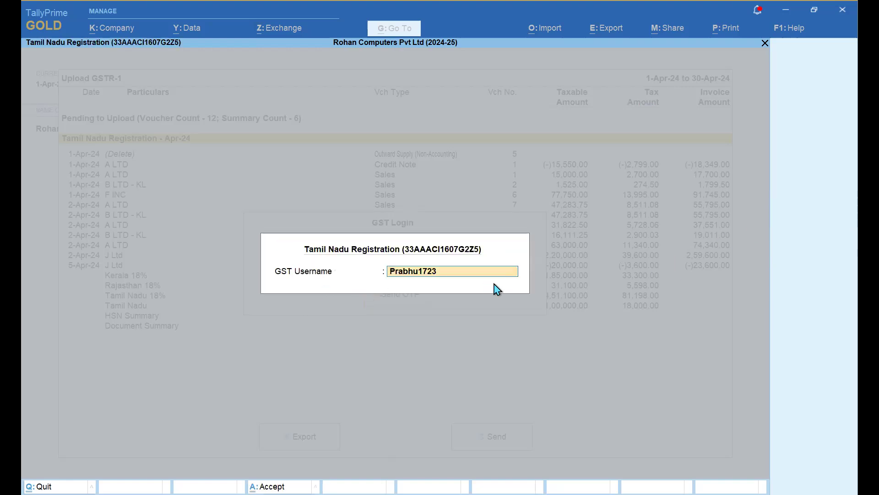
{"action": "key", "text": "BackSpace"}
{"action": "key", "text": "Escape"}
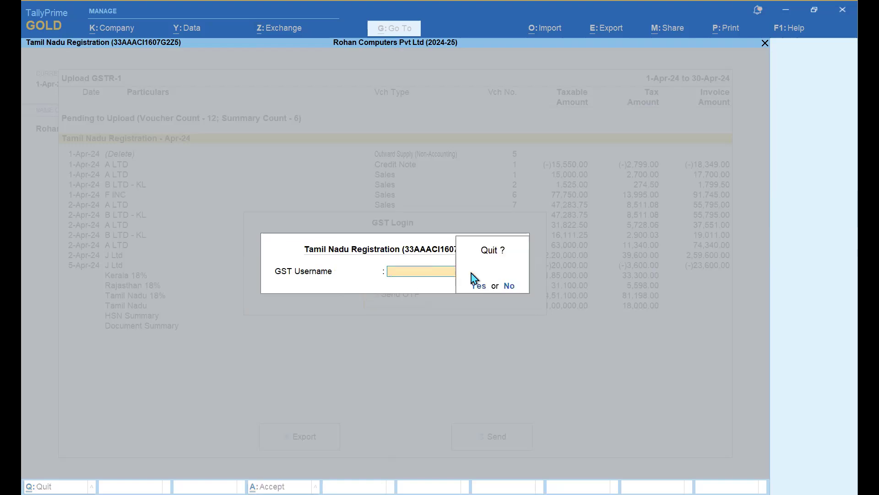
{"action": "key", "text": "y"}
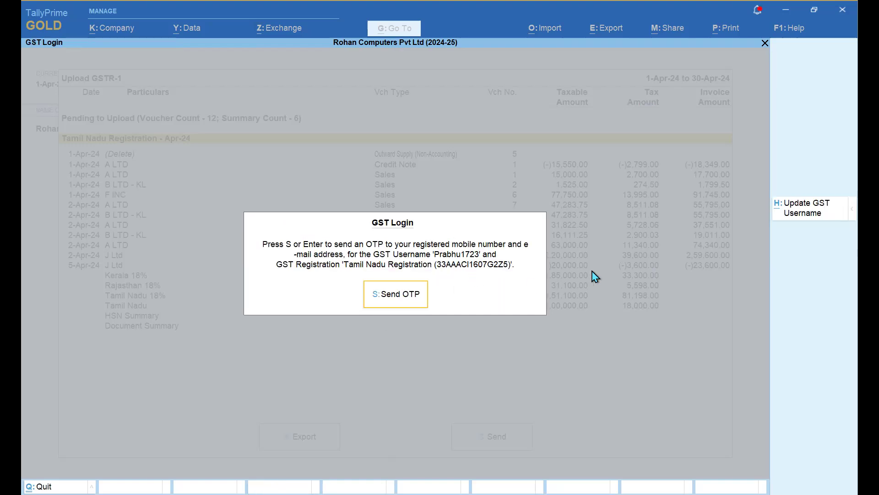
{"action": "key", "text": "Escape"}
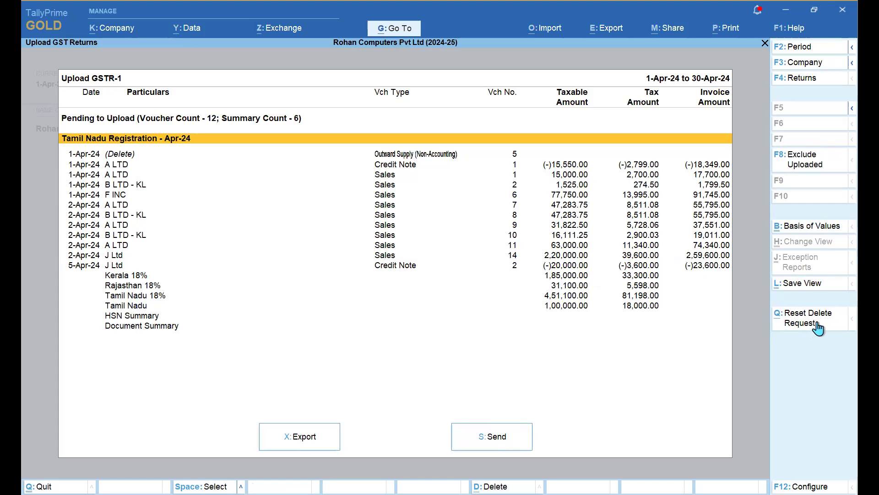
- Exclude uploaded vouchers, leaving delete request voucher 5, and show Basis of Values settings
{"action": "left_click", "coordinate": [806, 166]}
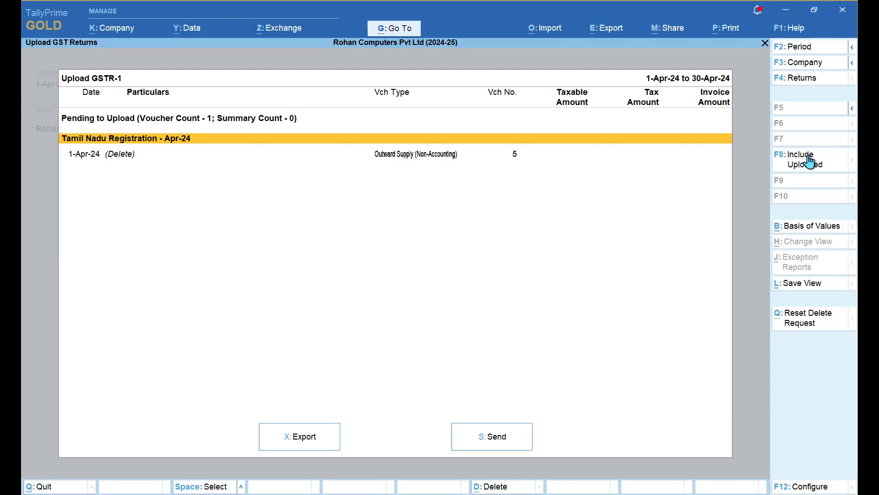
{"action": "left_click", "coordinate": [805, 234]}
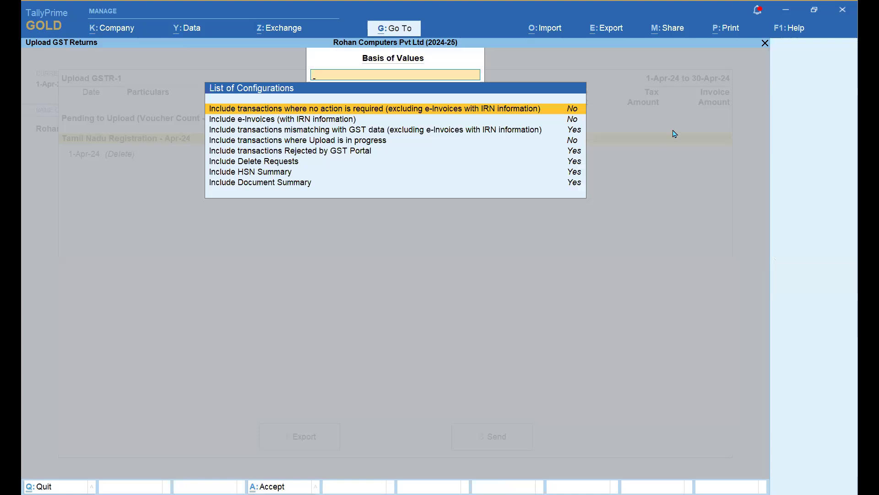
- Review the Basis of Values options unchanged, then close them and the Upload GSTR-1 report
{"action": "key", "text": "Down"}
{"action": "key", "text": "Down"}
{"action": "key", "text": "Down"}
{"action": "key", "text": "Down"}
{"action": "key", "text": "Down"}
{"action": "key", "text": "Down"}
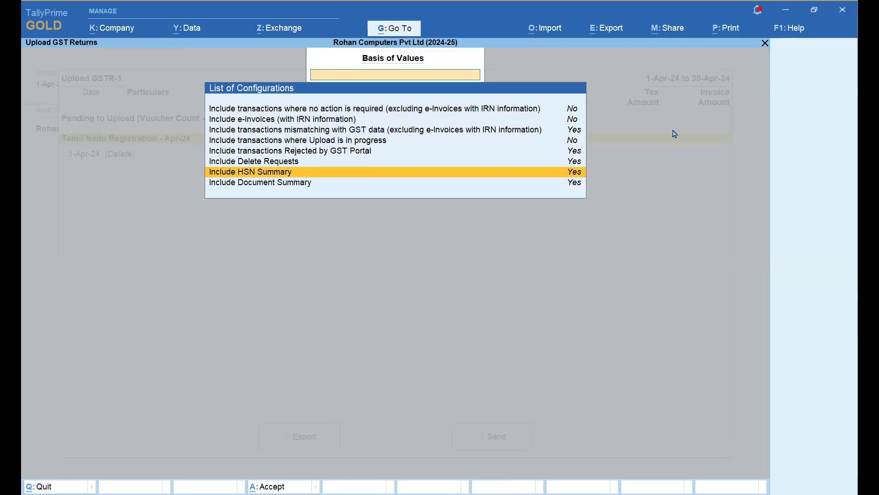
{"action": "key", "text": "Up"}
{"action": "key", "text": "Up"}
{"action": "key", "text": "Up"}
{"action": "key", "text": "Up"}
{"action": "key", "text": "Up"}
{"action": "key", "text": "Up"}
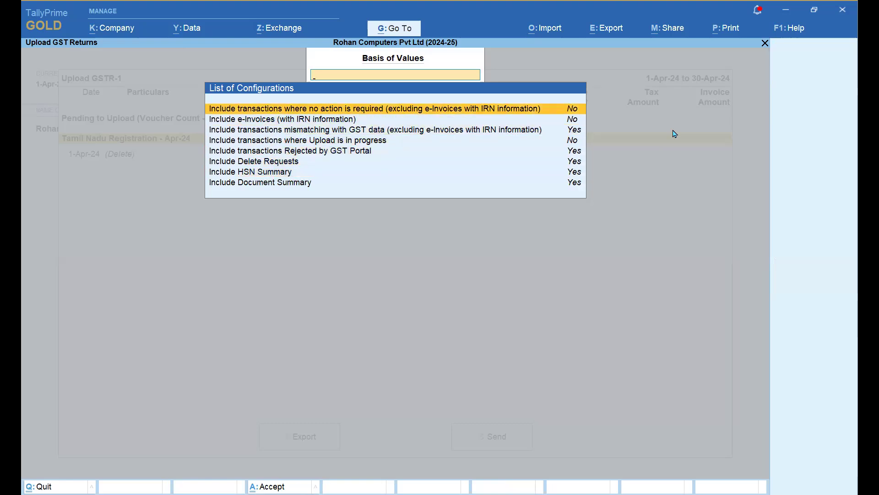
{"action": "key", "text": "Down"}
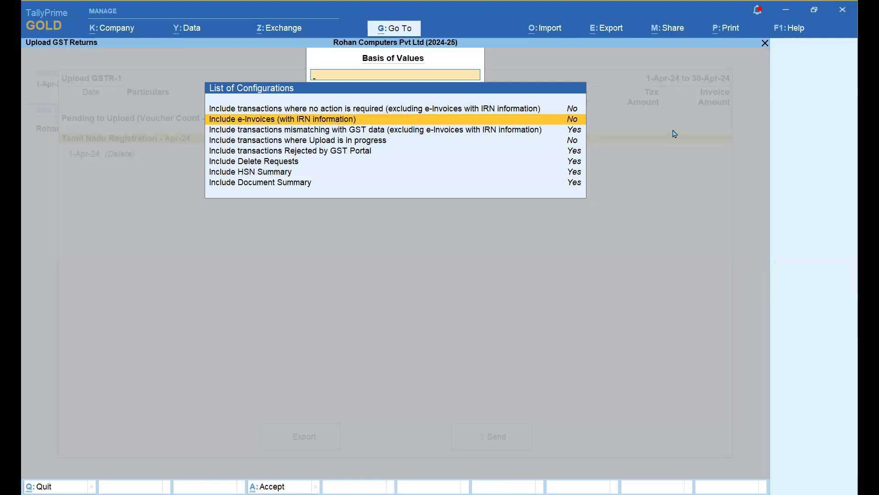
{"action": "key", "text": "Down"}
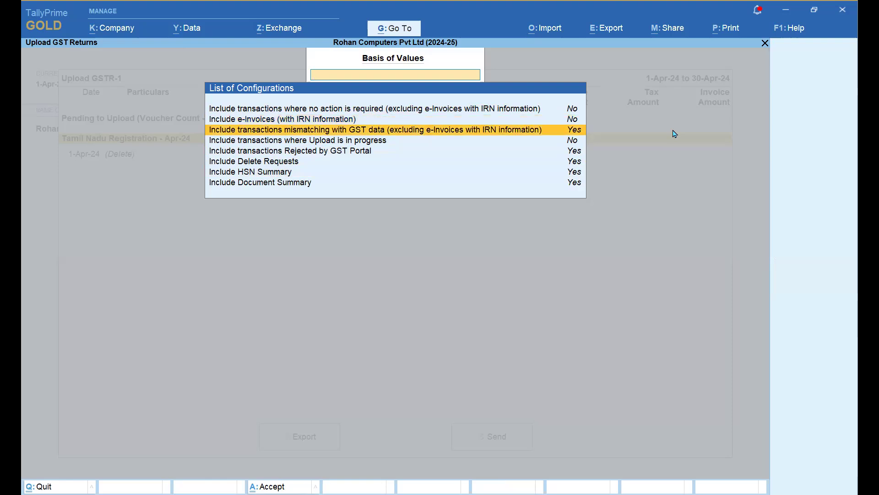
{"action": "key", "text": "Down"}
{"action": "key", "text": "Down"}
{"action": "key", "text": "Down"}
{"action": "key", "text": "Down"}
{"action": "key", "text": "Down"}
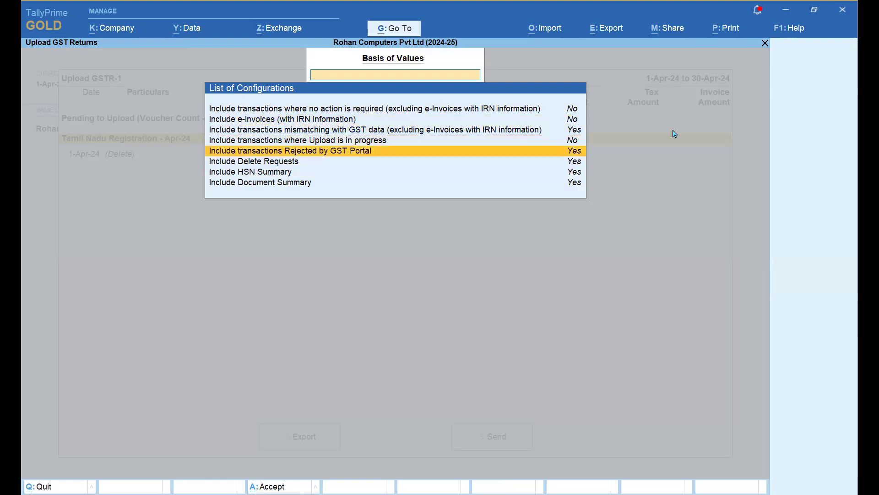
{"action": "key", "text": "Up"}
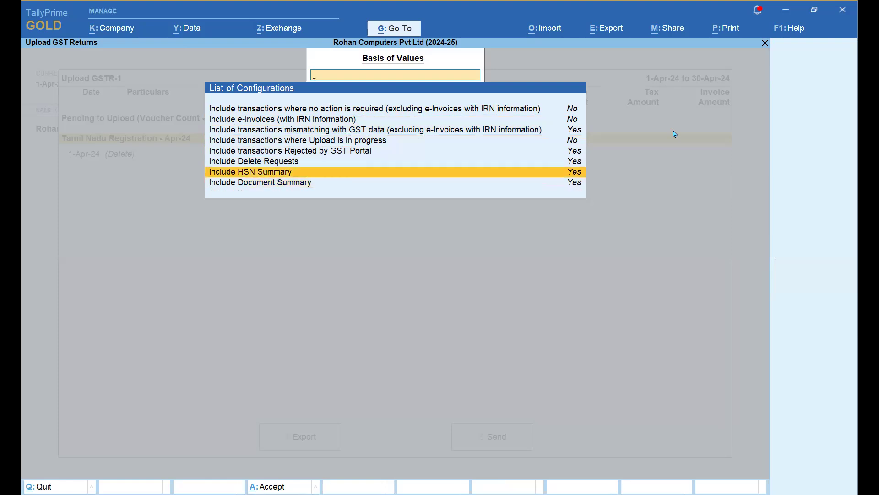
{"action": "key", "text": "Up"}
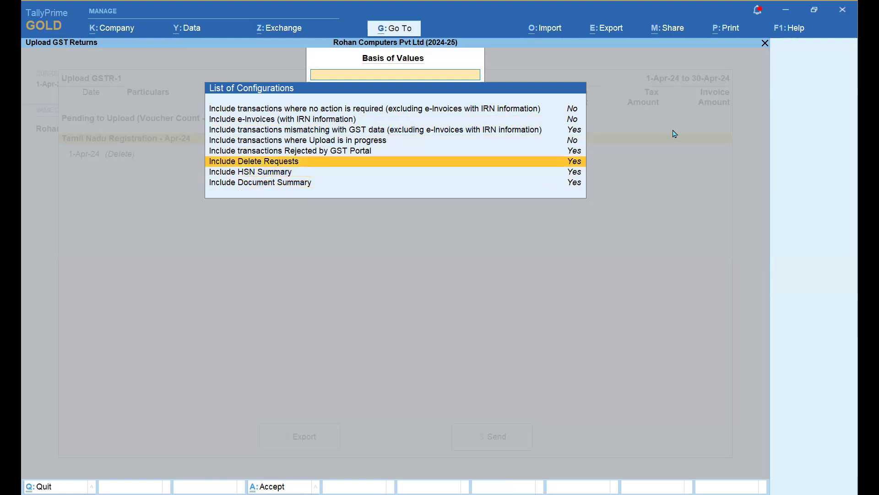
{"action": "key", "text": "Up"}
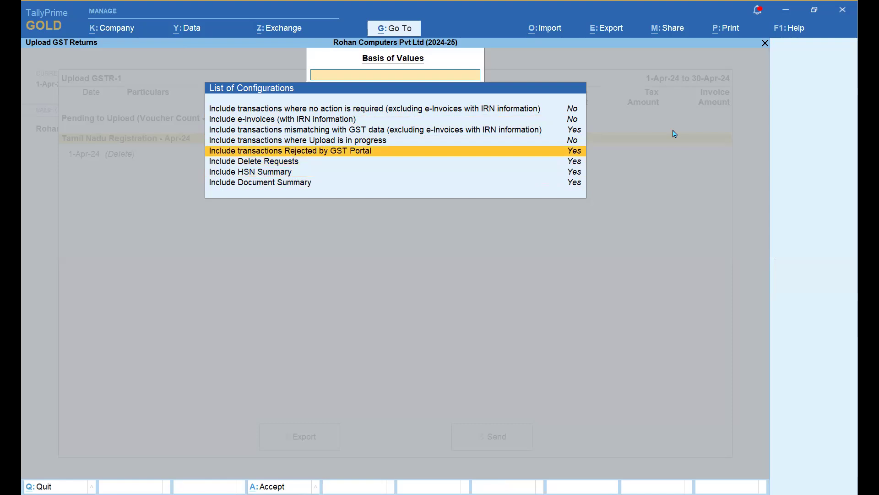
{"action": "key", "text": "Down"}
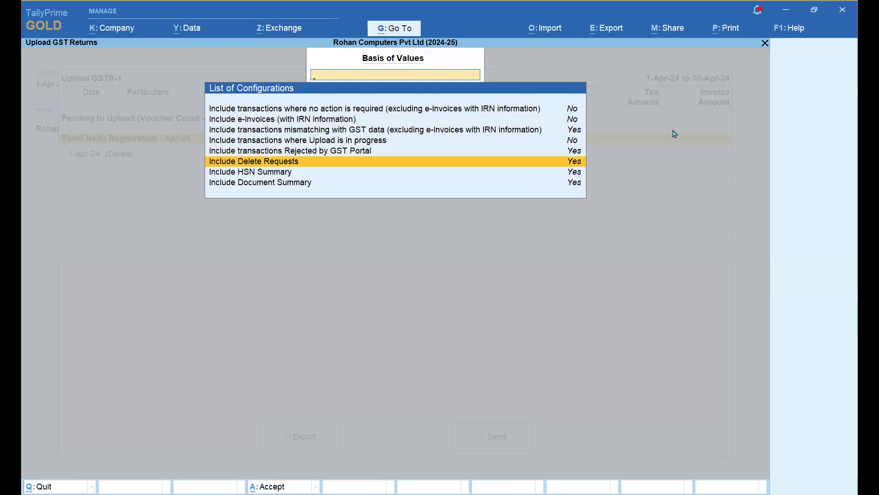
{"action": "key", "text": "Up"}
{"action": "key", "text": "Up"}
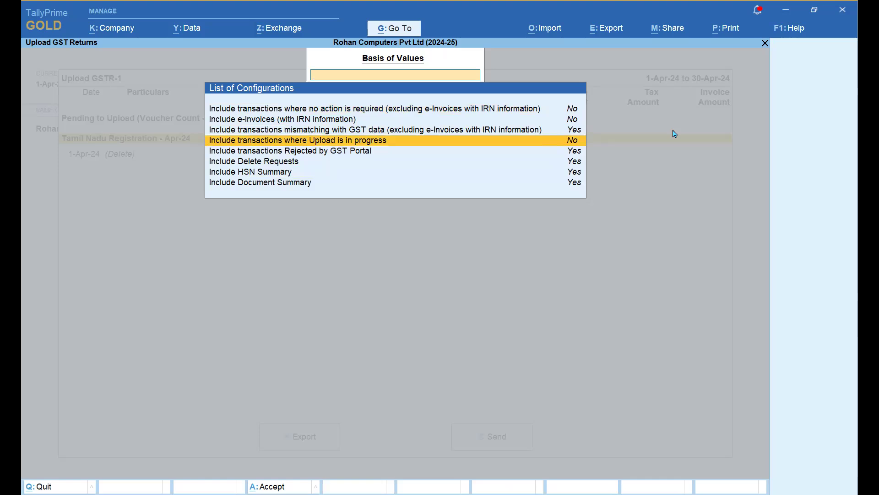
{"action": "key", "text": "Escape"}
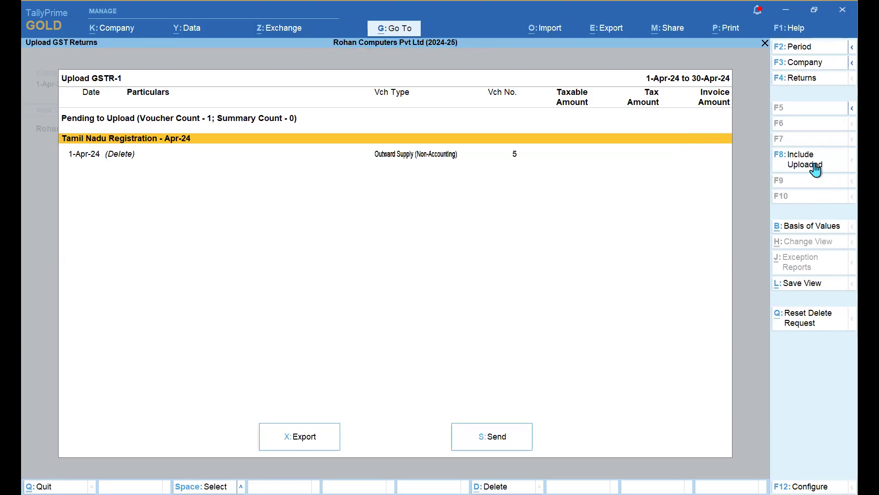
{"action": "key", "text": "Escape"}
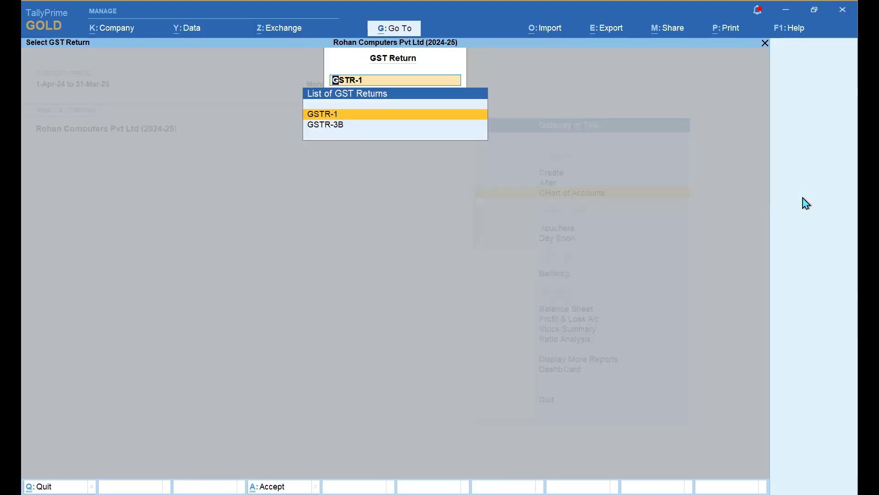
- Open the GSTR-3B upload for the period 1-Apr-24 to 30-Apr-24
{"action": "key", "text": "Down"}
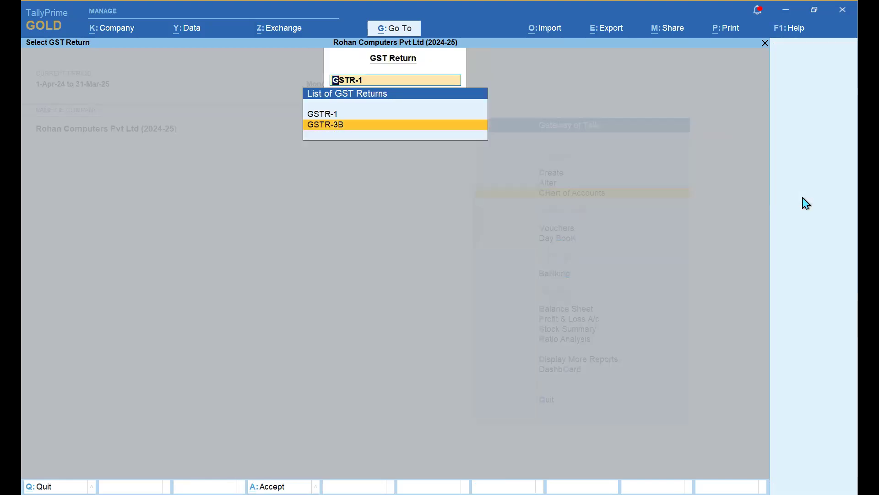
{"action": "key", "text": "Return"}
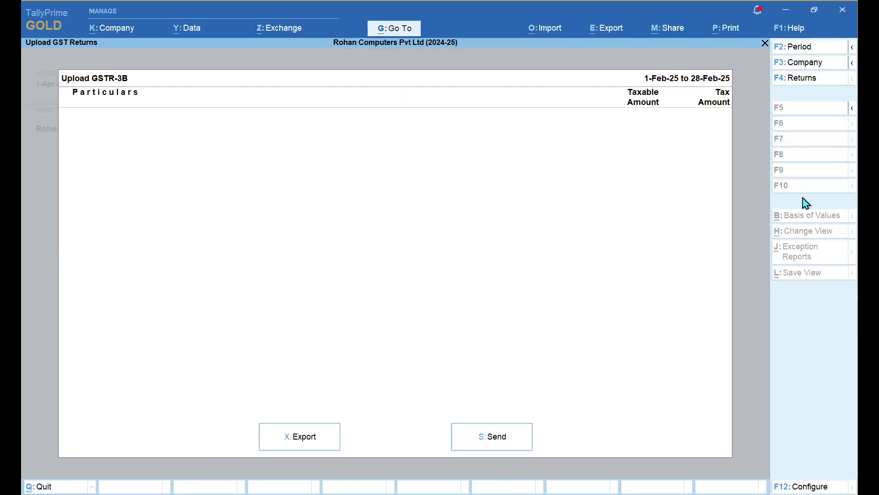
{"action": "key", "text": "F2"}
{"action": "type", "text": "apr"}
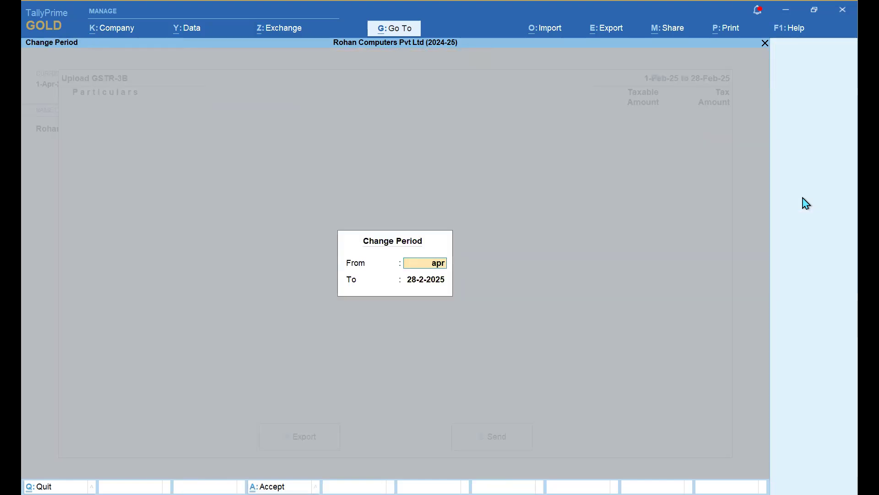
{"action": "type", "text": "-2024"}
{"action": "key", "text": "Return"}
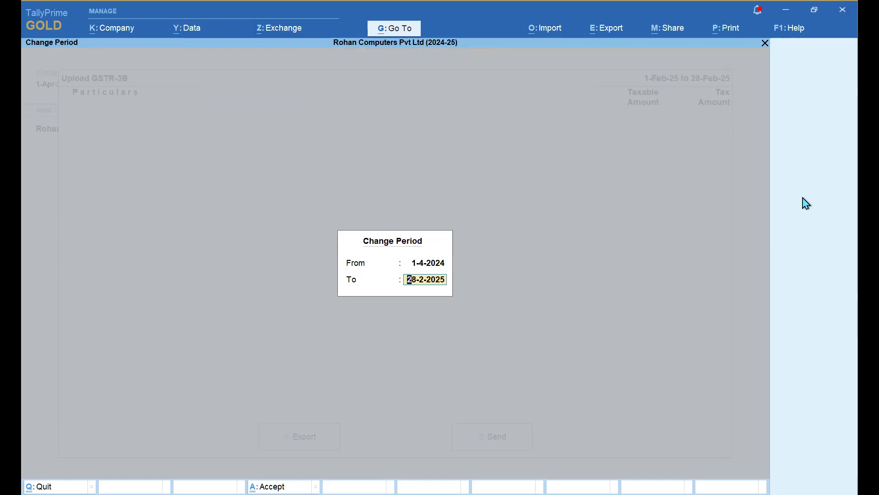
{"action": "type", "text": "apr"}
{"action": "key", "text": "Return"}
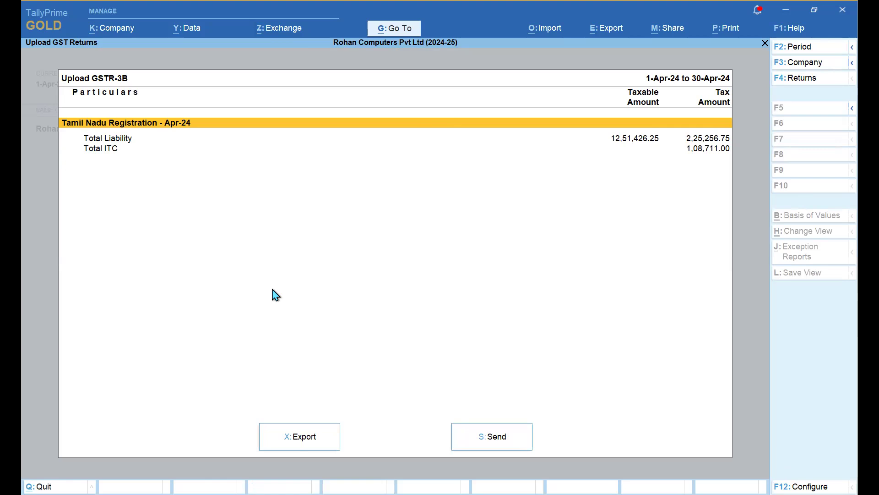
- Send the GSTR-3B data, dismiss the GST login error, and return to Select GST Return
{"action": "left_click", "coordinate": [495, 436]}
{"action": "left_click", "coordinate": [386, 310]}
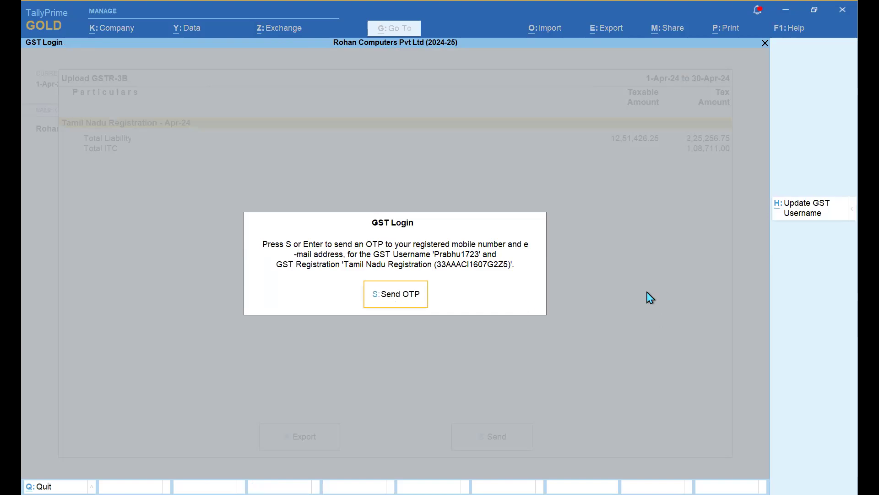
{"action": "key", "text": "Return"}
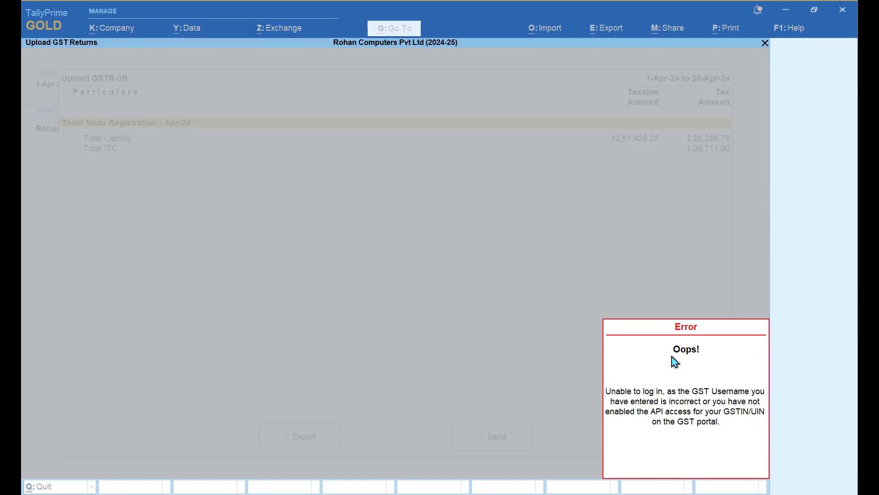
{"action": "key", "text": "Escape"}
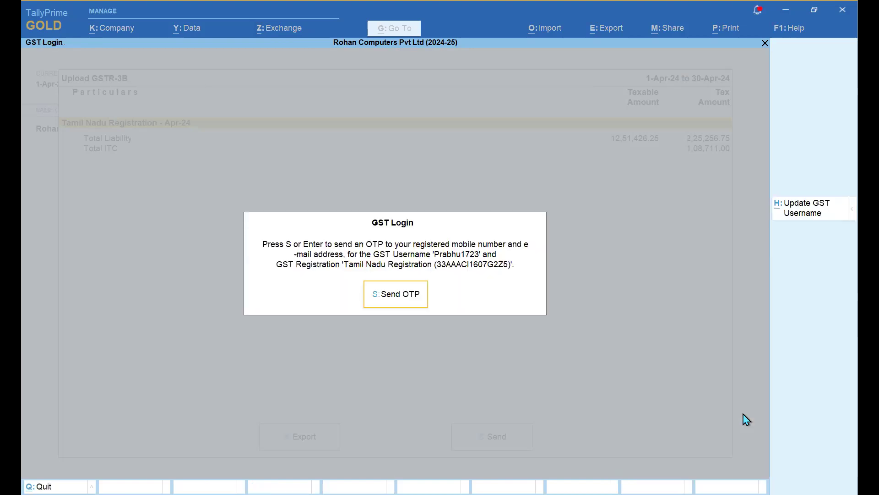
{"action": "key", "text": "Escape"}
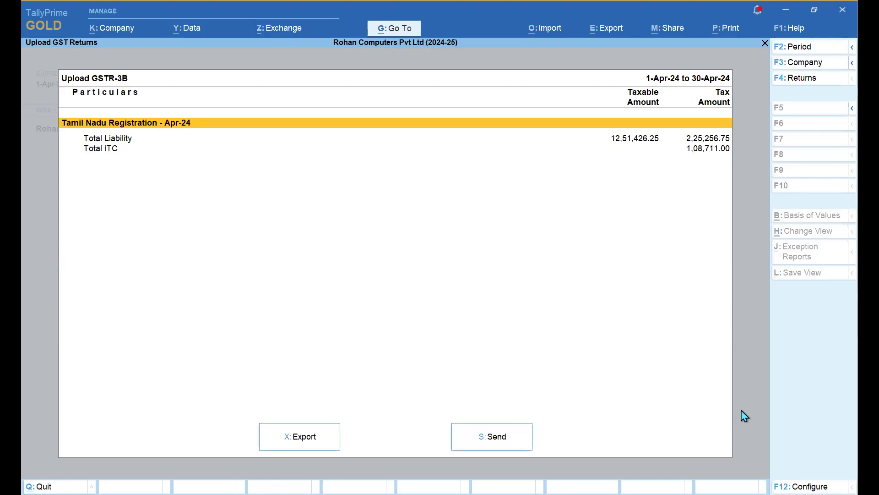
{"action": "key", "text": "Escape"}
{"action": "key", "text": "BackSpace"}
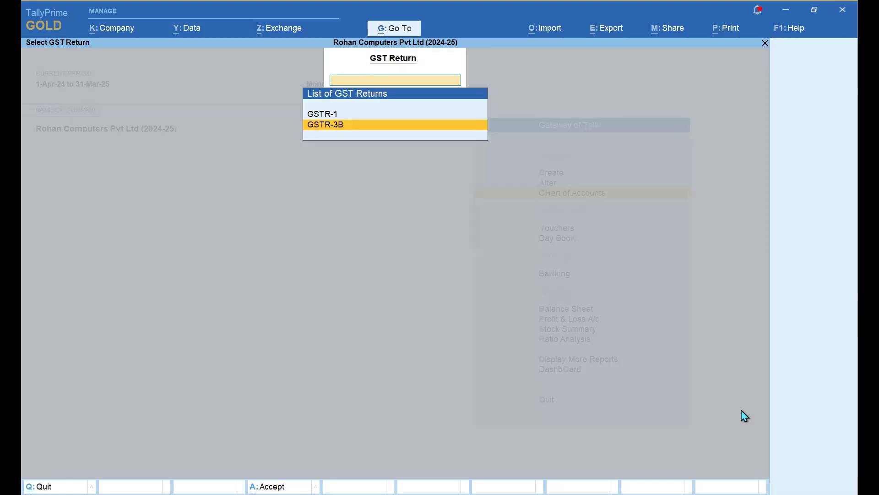
- From the Gateway, open File GSTR-1 under Exchange to see the Apr-24 summary
{"action": "key", "text": "Escape"}
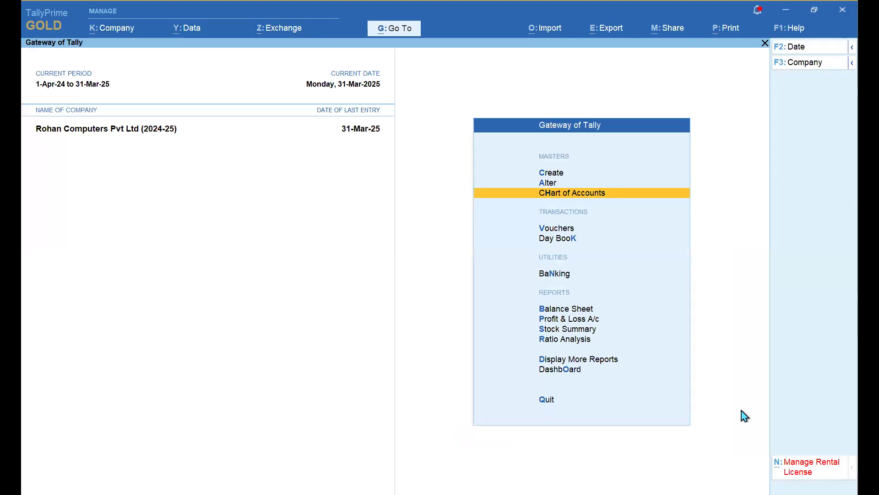
{"action": "left_click", "coordinate": [293, 31]}
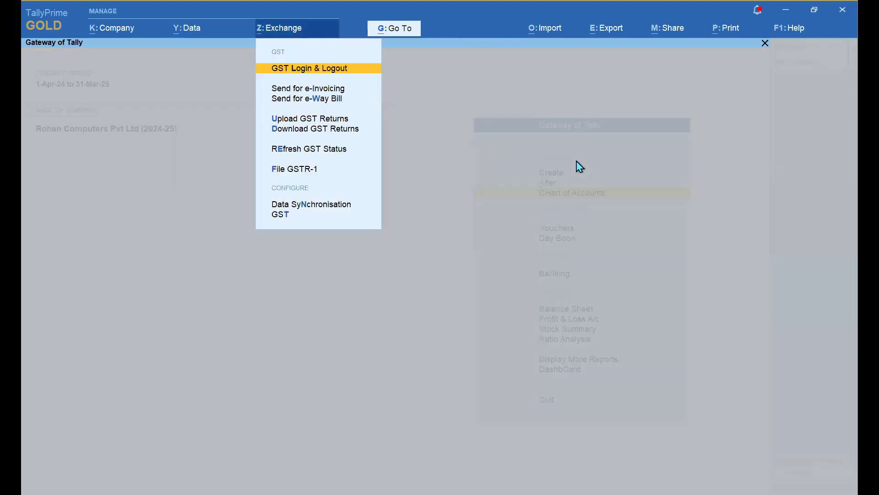
{"action": "key", "text": "Down"}
{"action": "key", "text": "Down"}
{"action": "key", "text": "Down"}
{"action": "key", "text": "Down"}
{"action": "key", "text": "Down"}
{"action": "key", "text": "Down"}
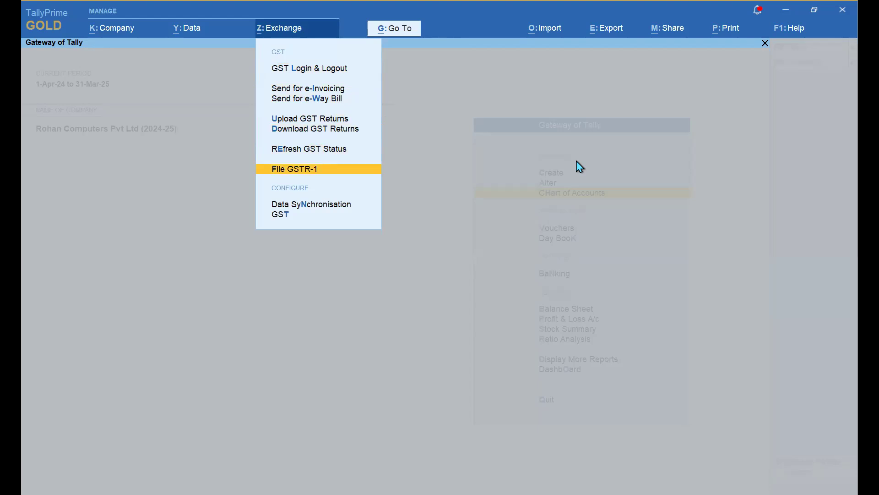
{"action": "key", "text": "Return"}
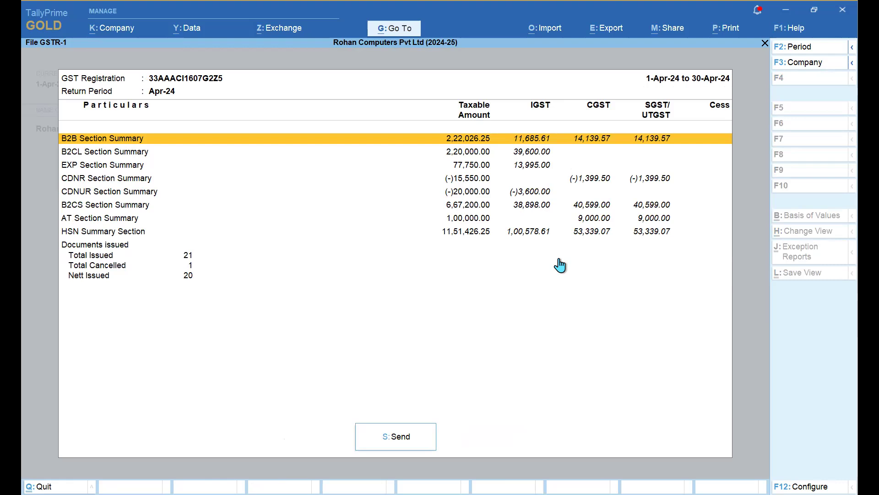
- Review the CDNUR, B2CS, AT, HSN and Nett Issued rows, then start filing and cancel at login
{"action": "key", "text": "Down"}
{"action": "key", "text": "Down"}
{"action": "key", "text": "Down"}
{"action": "key", "text": "Down"}
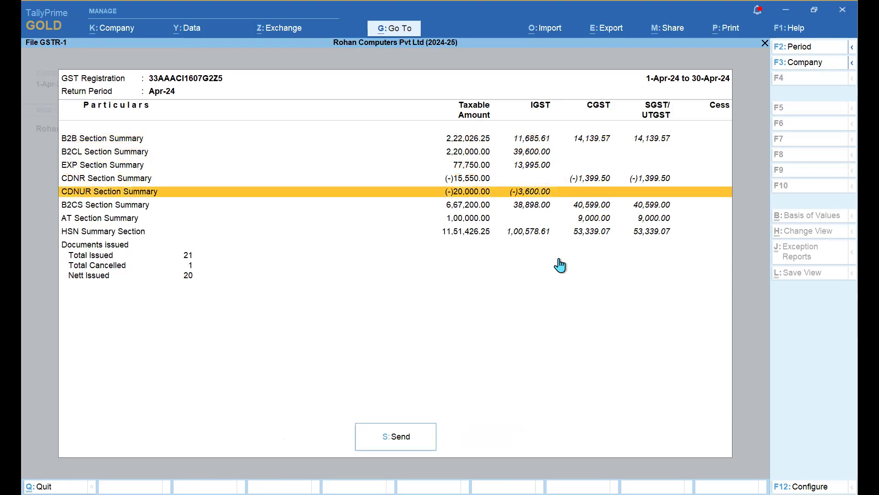
{"action": "key", "text": "Down"}
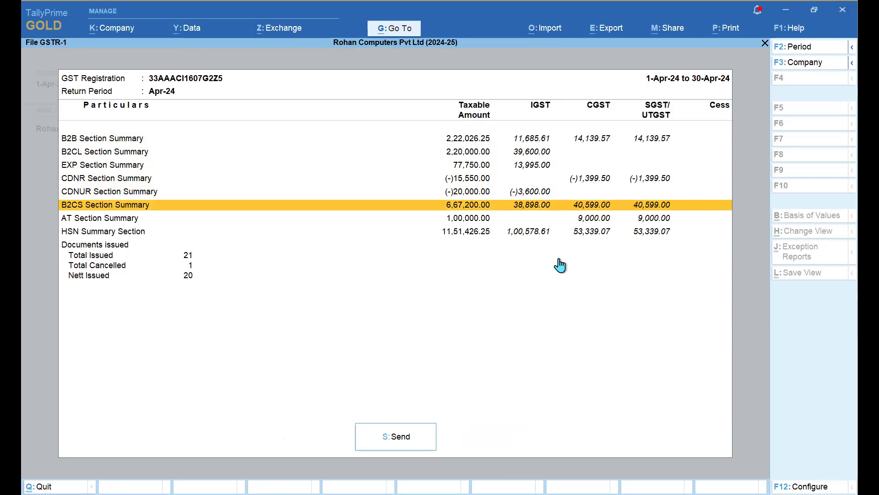
{"action": "key", "text": "Down"}
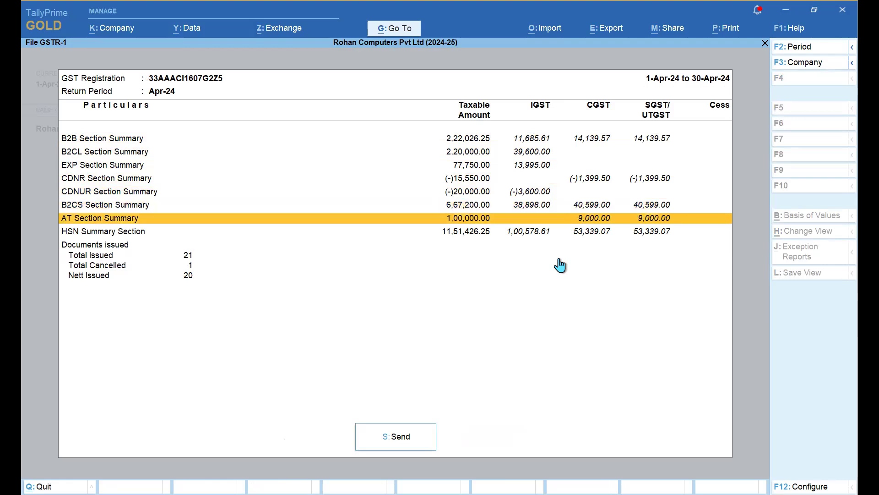
{"action": "key", "text": "Down"}
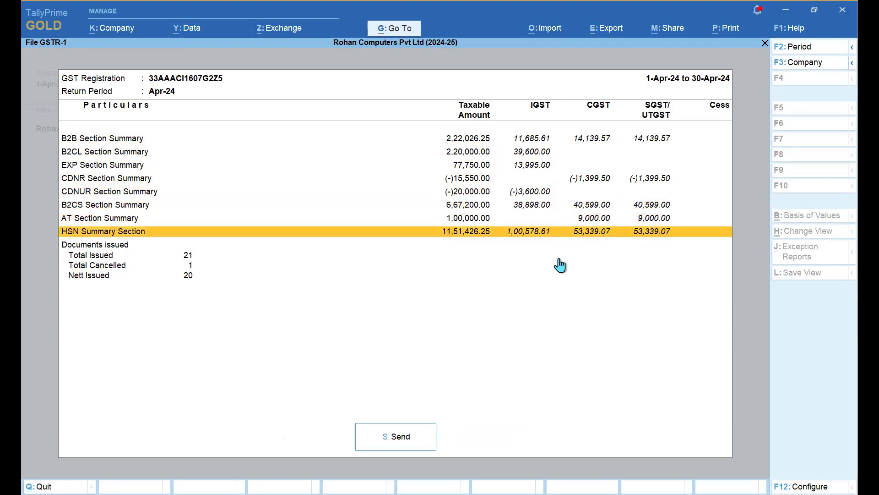
{"action": "key", "text": "Down"}
{"action": "key", "text": "Down"}
{"action": "key", "text": "Down"}
{"action": "key", "text": "Down"}
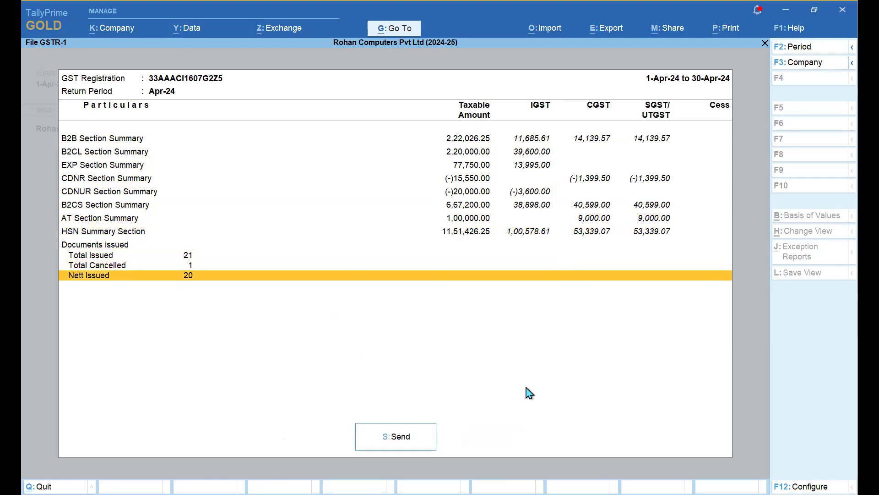
{"action": "key", "text": "s"}
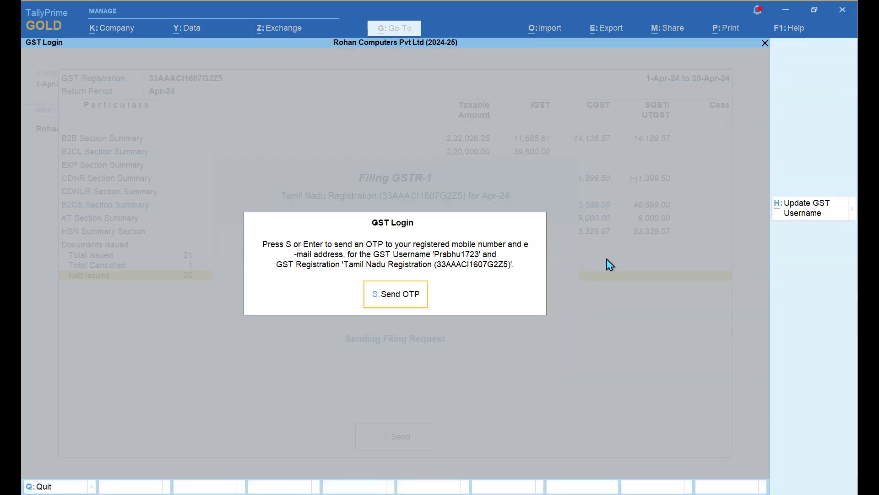
{"action": "key", "text": "Escape"}
{"action": "key", "text": "Escape"}
{"action": "key", "text": "Escape"}
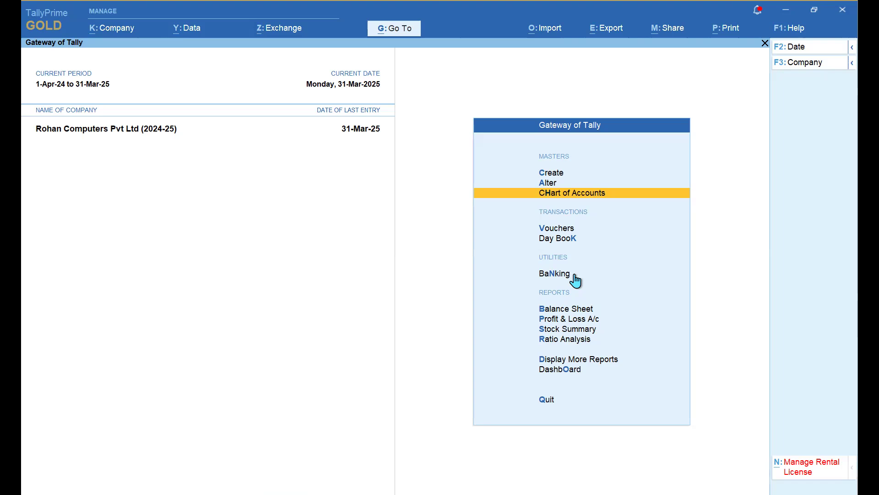
- From the GST Exchange options, open Download GST Returns for the Tamil Nadu registration
{"action": "left_click", "coordinate": [290, 33]}
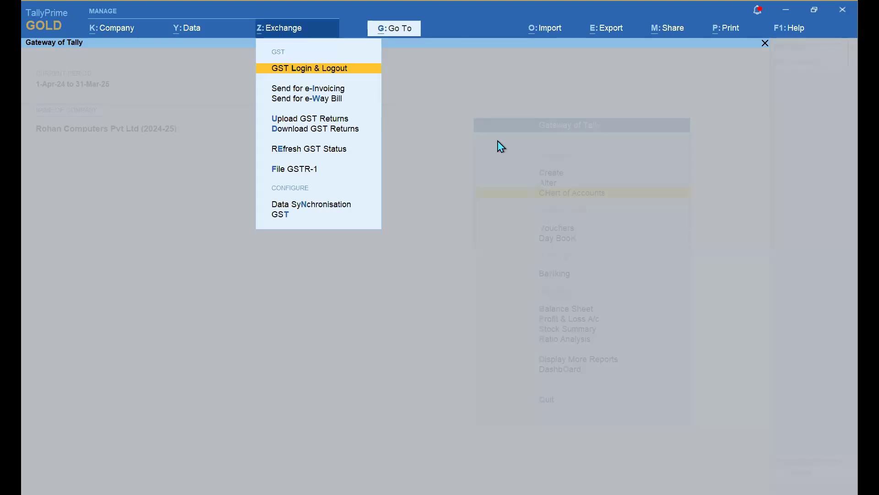
{"action": "key", "text": "Down"}
{"action": "key", "text": "Down"}
{"action": "key", "text": "Down"}
{"action": "key", "text": "Down"}
{"action": "key", "text": "Up"}
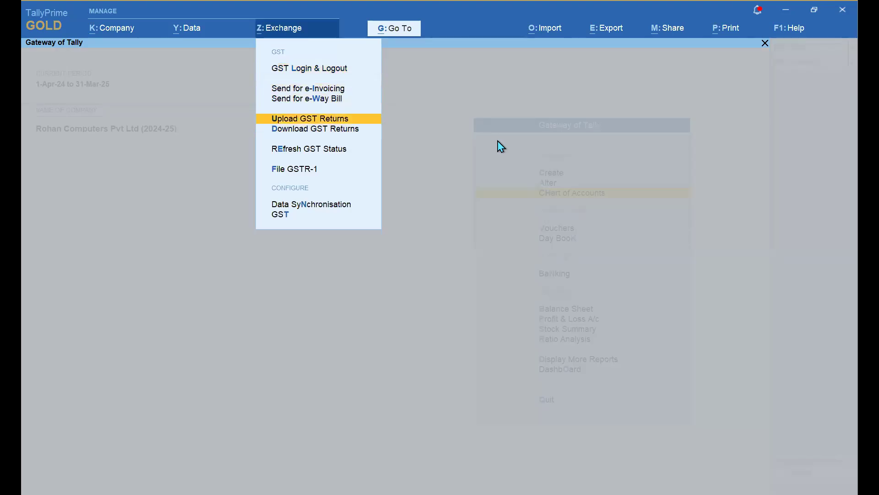
{"action": "key", "text": "Down"}
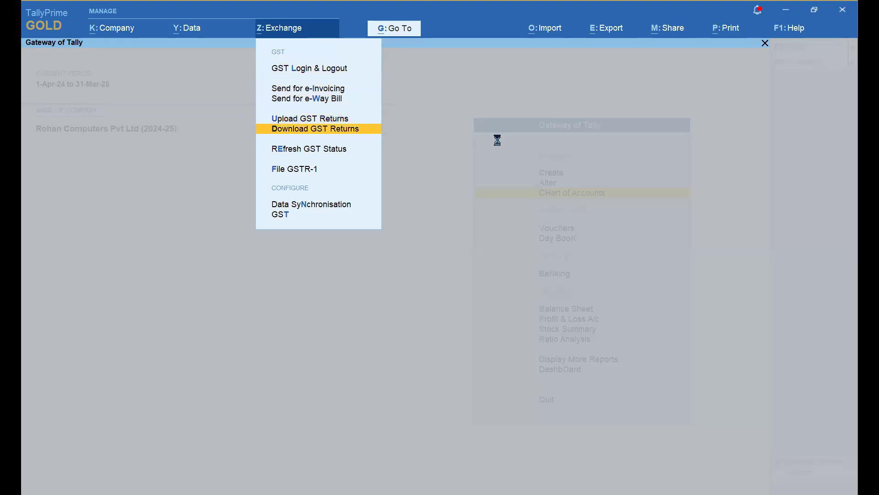
{"action": "key", "text": "Return"}
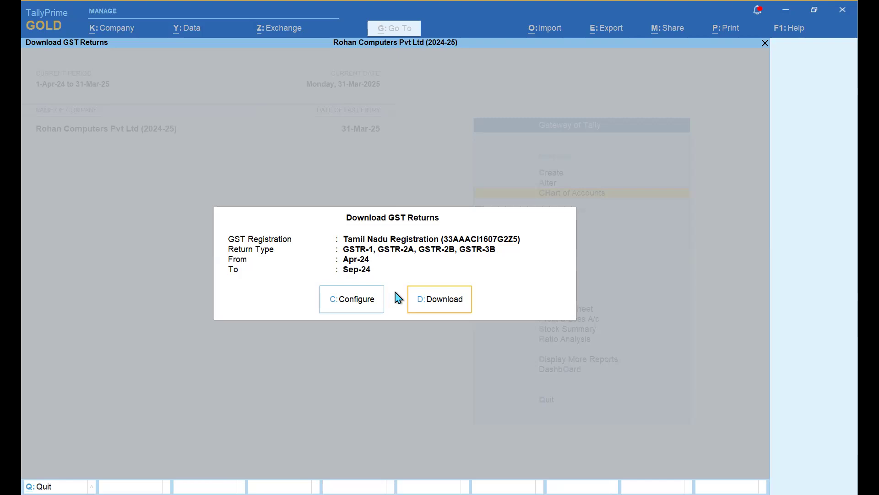
- Configure a GSTR-2B download for Apr-24 to Jun-24, start it, then dismiss the GST login prompt
{"action": "left_click", "coordinate": [356, 302]}
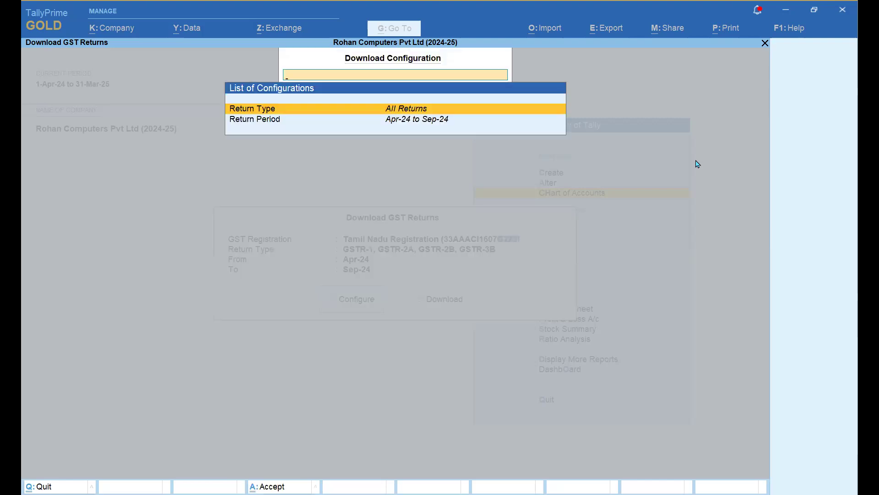
{"action": "key", "text": "Return"}
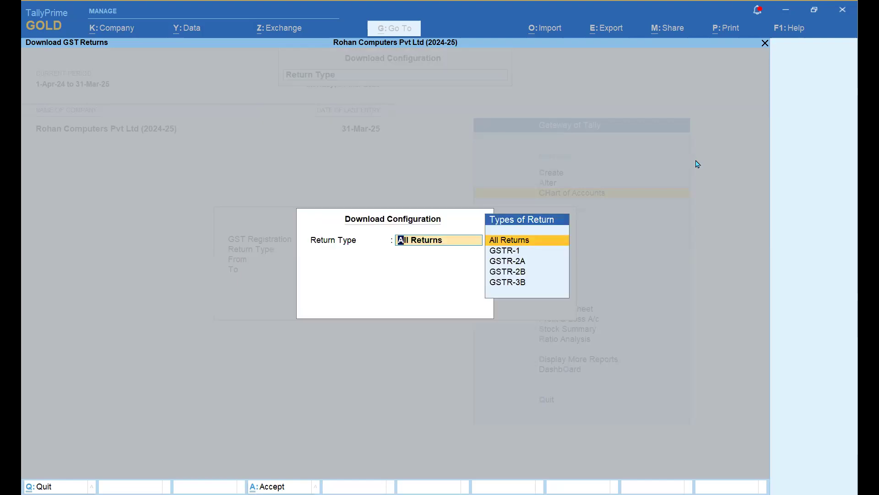
{"action": "key", "text": "Down"}
{"action": "key", "text": "Down"}
{"action": "key", "text": "Down"}
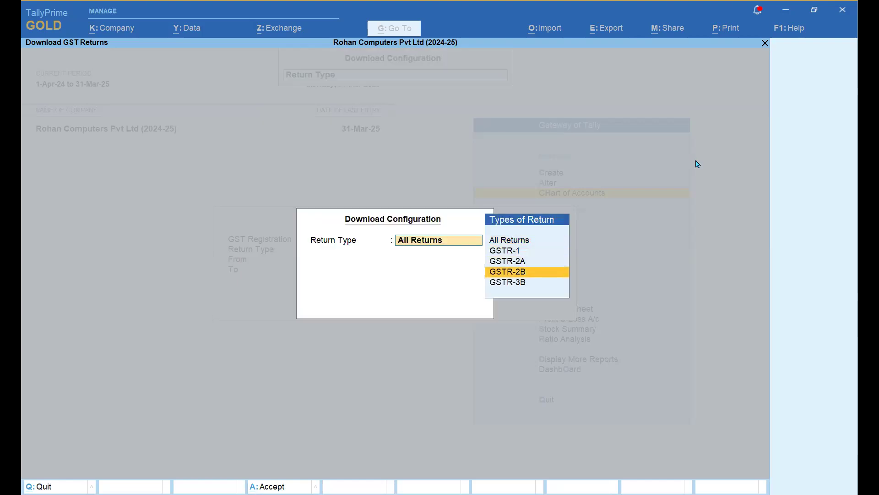
{"action": "key", "text": "Return"}
{"action": "key", "text": "Return"}
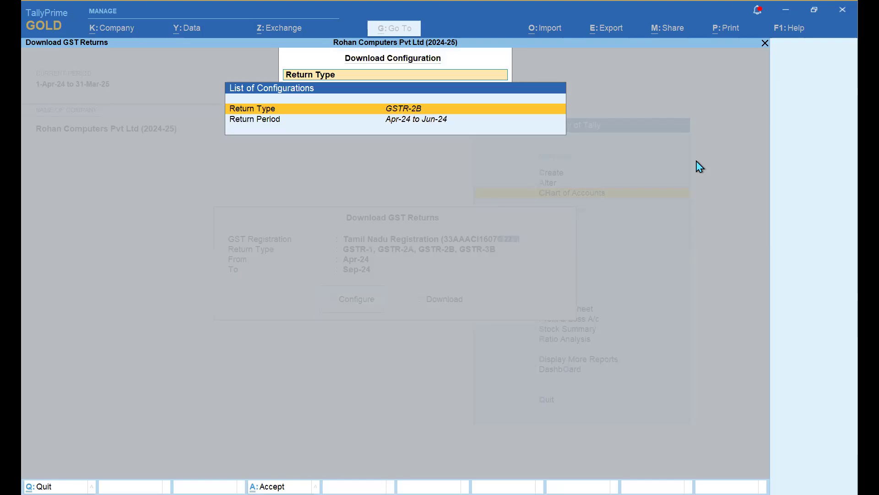
{"action": "key", "text": "Down"}
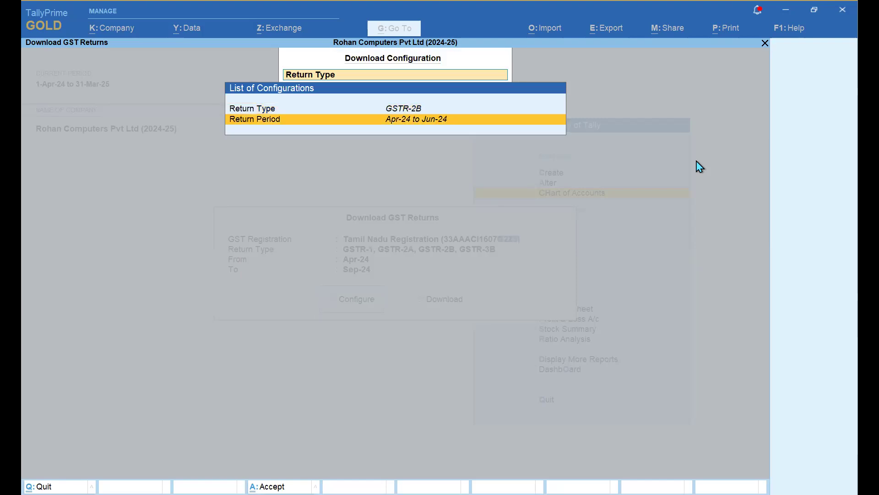
{"action": "key", "text": "Return"}
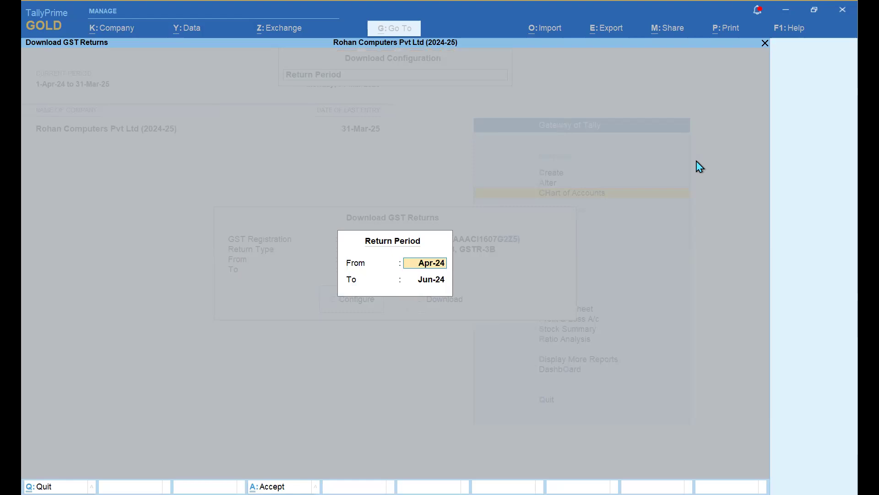
{"action": "key", "text": "ctrl+a"}
{"action": "key", "text": "ctrl+a"}
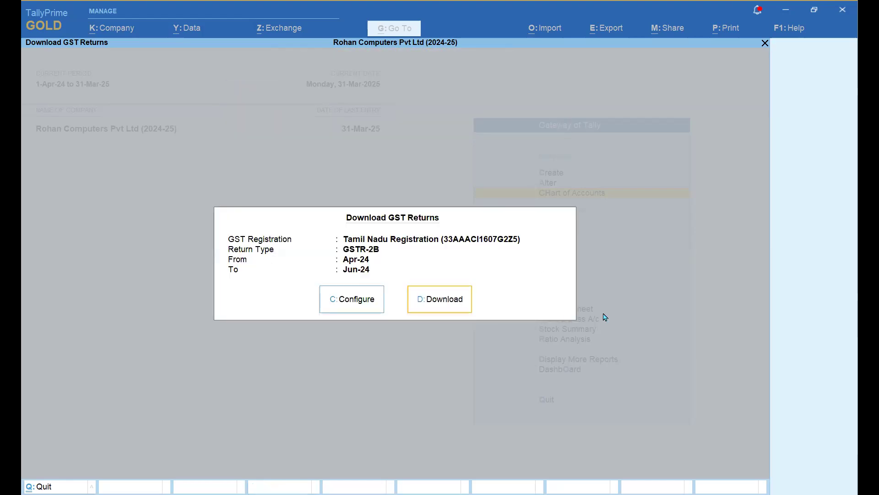
{"action": "key", "text": "d"}
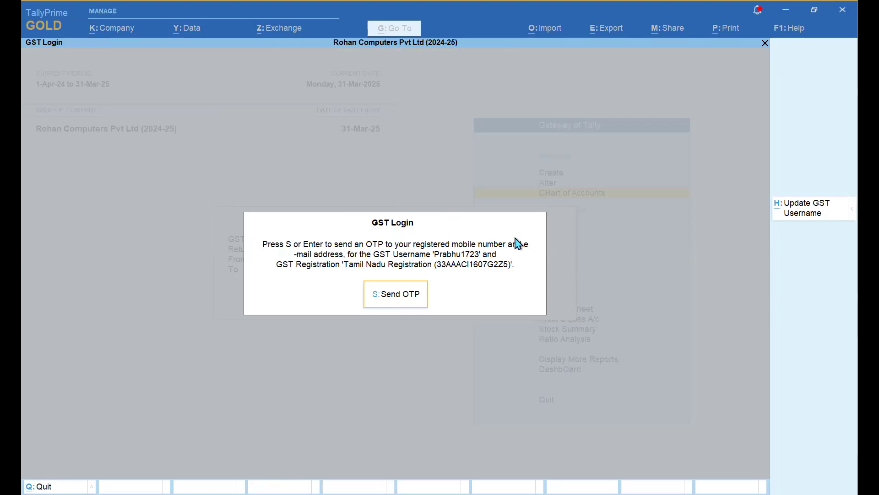
{"action": "key", "text": "Escape"}
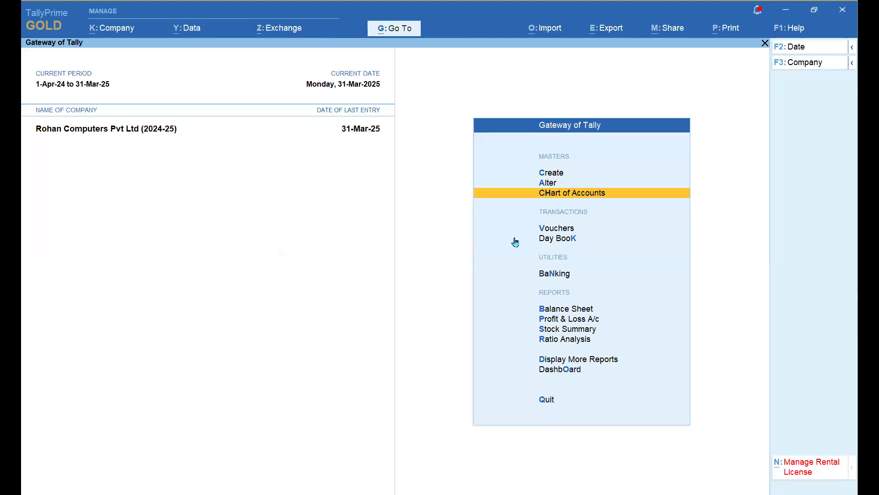
{"action": "left_click", "coordinate": [296, 35]}
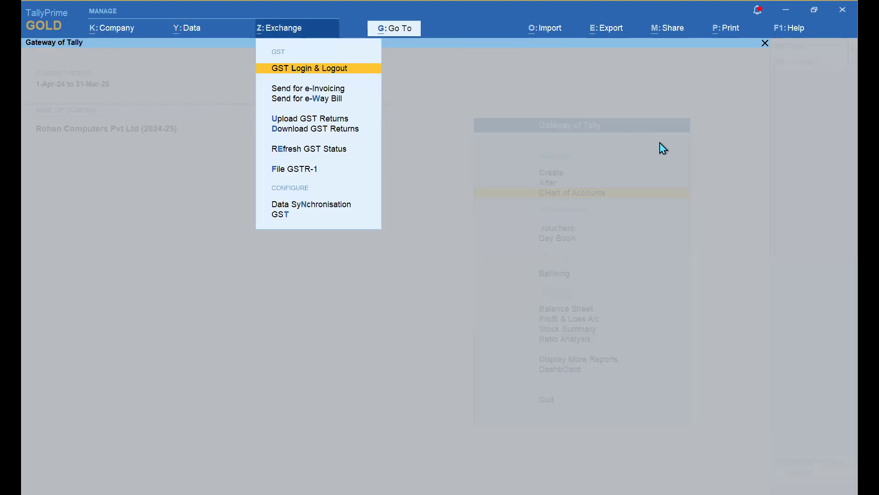
{"action": "key", "text": "Down"}
{"action": "key", "text": "Down"}
{"action": "key", "text": "Down"}
{"action": "key", "text": "Down"}
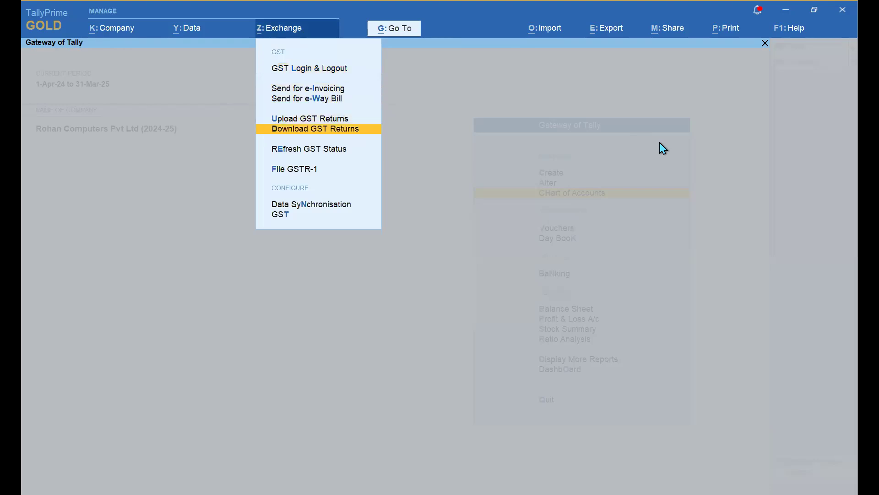
{"action": "key", "text": "Down"}
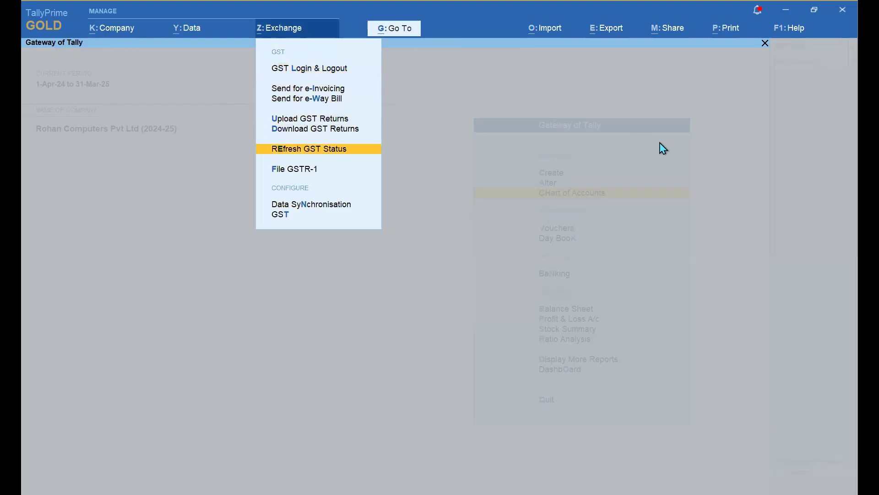
{"action": "key", "text": "Return"}
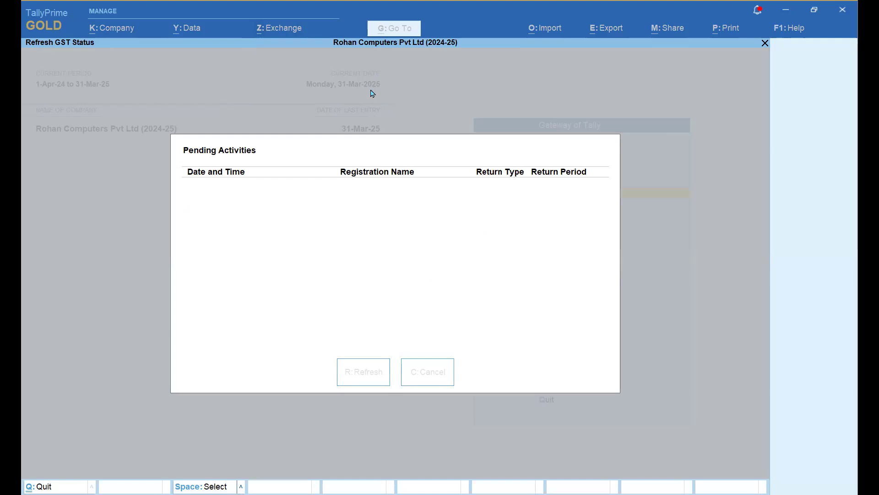
{"action": "key", "text": "Escape"}
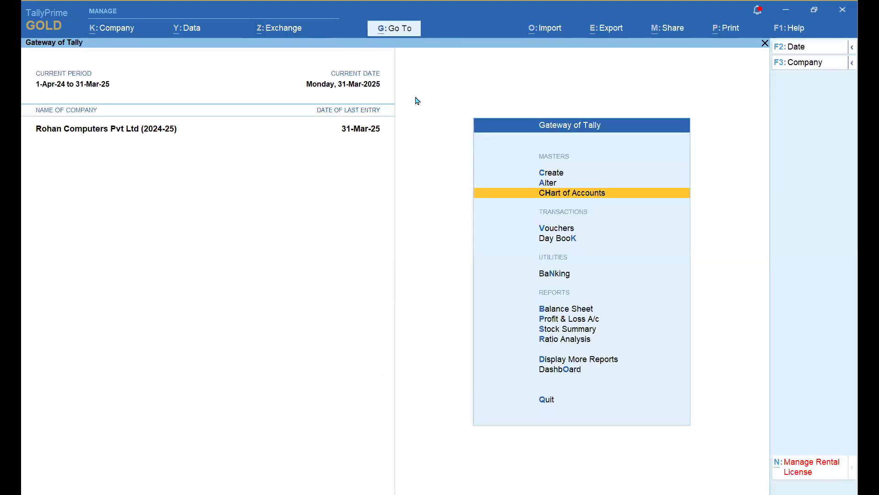
{"action": "key", "text": "alt+z"}
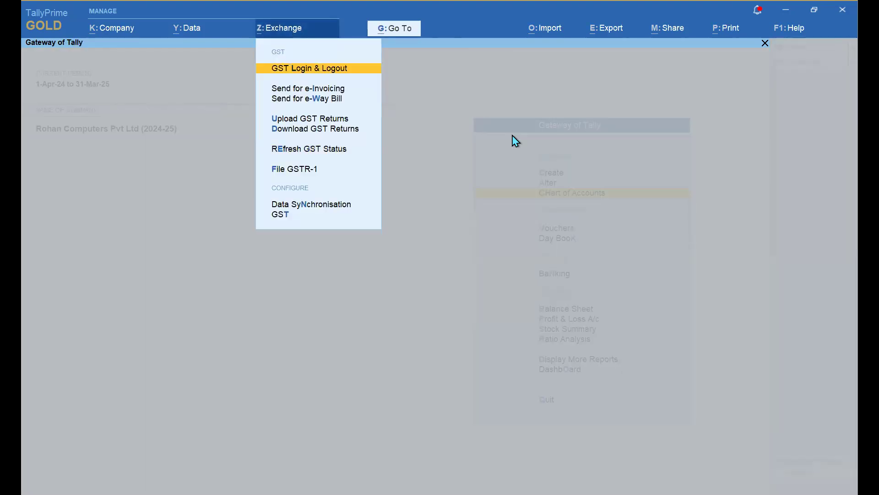
{"action": "key", "text": "Down"}
{"action": "key", "text": "Down"}
{"action": "key", "text": "Down"}
{"action": "key", "text": "Down"}
{"action": "key", "text": "Down"}
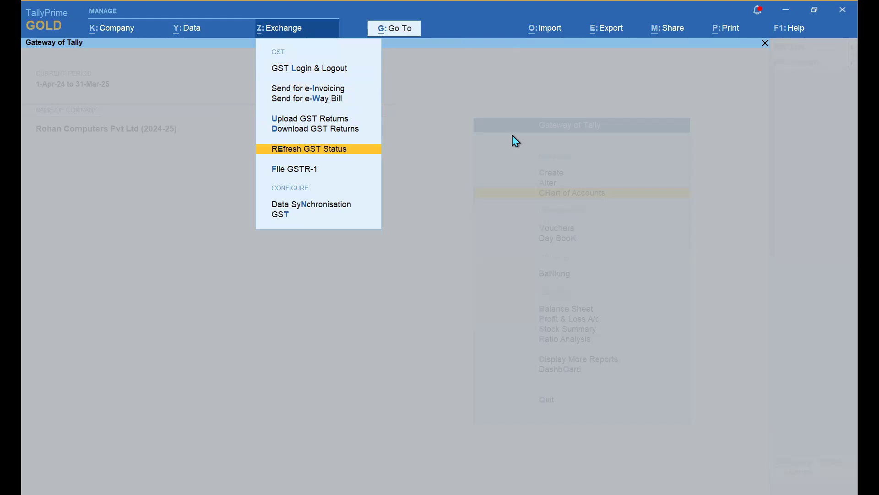
{"action": "key", "text": "Escape"}
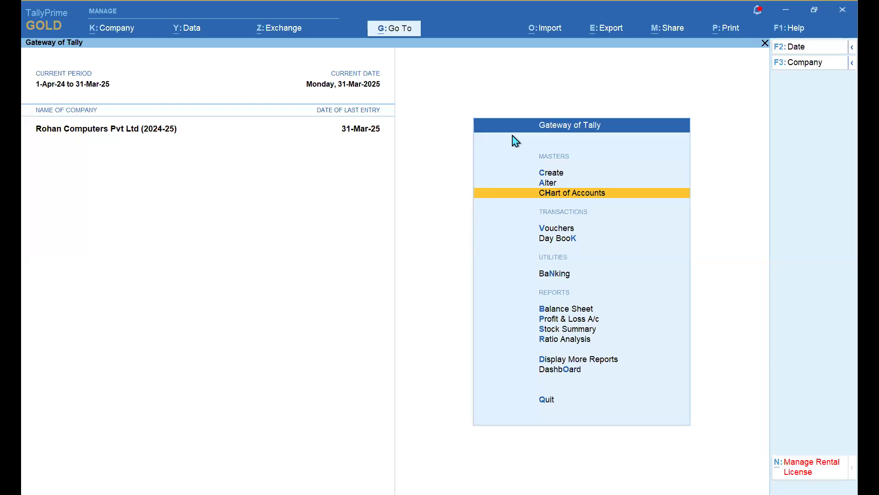
{"action": "key", "text": "alt"}
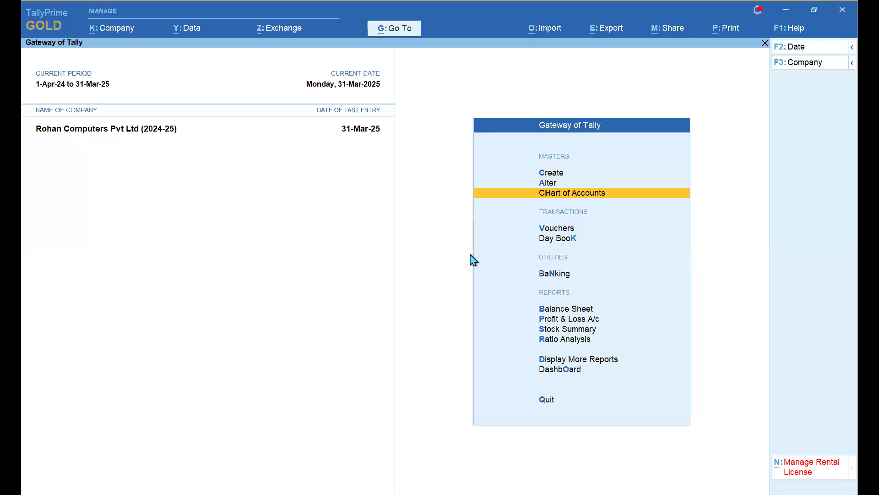
{"action": "key", "text": "Up"}
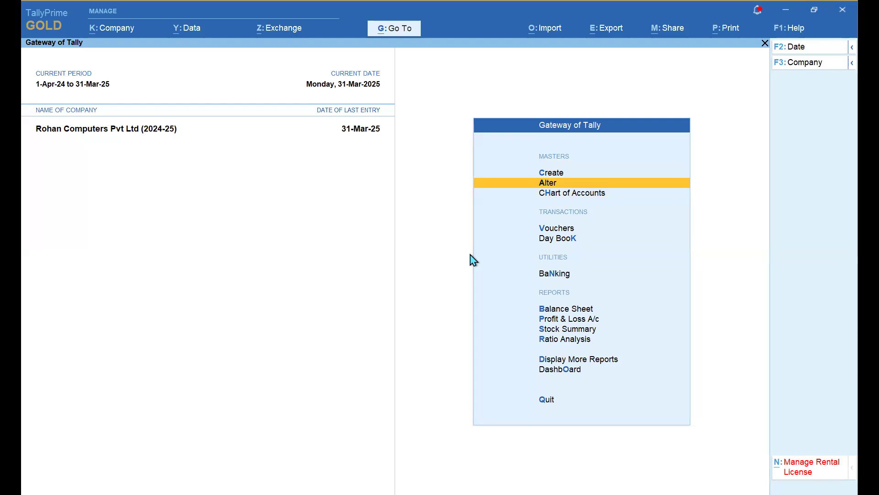
- Start creating a new TDS Nature of Payment master
{"action": "key", "text": "Up"}
{"action": "key", "text": "Return"}
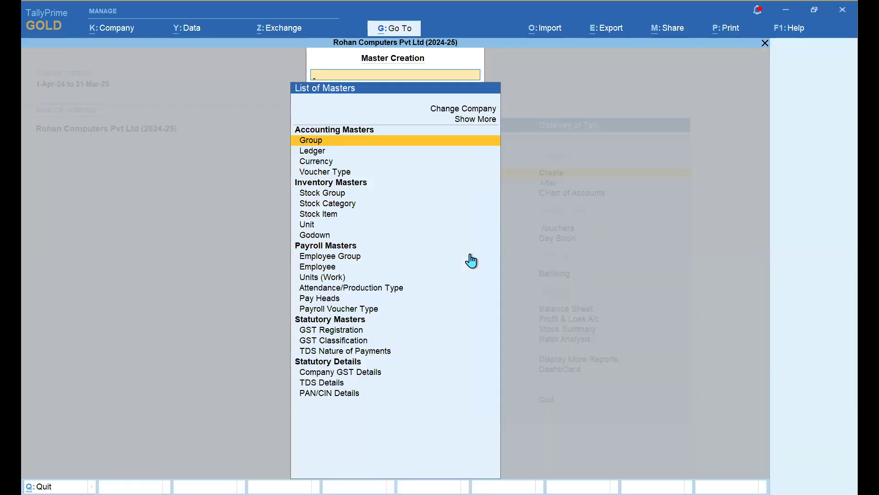
{"action": "key", "text": "Down"}
{"action": "key", "text": "Down"}
{"action": "key", "text": "Down"}
{"action": "key", "text": "Down"}
{"action": "key", "text": "Down"}
{"action": "key", "text": "Down"}
{"action": "key", "text": "Down"}
{"action": "key", "text": "Down"}
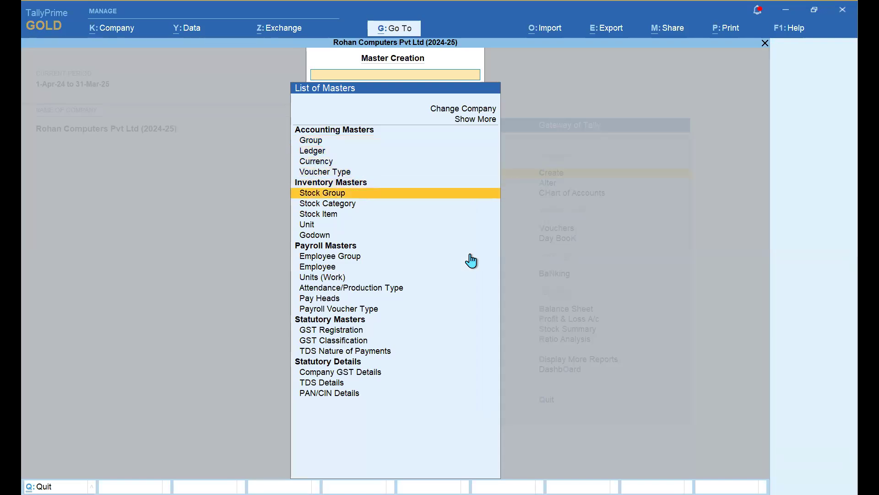
{"action": "key", "text": "Down"}
{"action": "key", "text": "Down"}
{"action": "key", "text": "Down"}
{"action": "key", "text": "Down"}
{"action": "key", "text": "Down"}
{"action": "key", "text": "Down"}
{"action": "key", "text": "Down"}
{"action": "key", "text": "Down"}
{"action": "key", "text": "Down"}
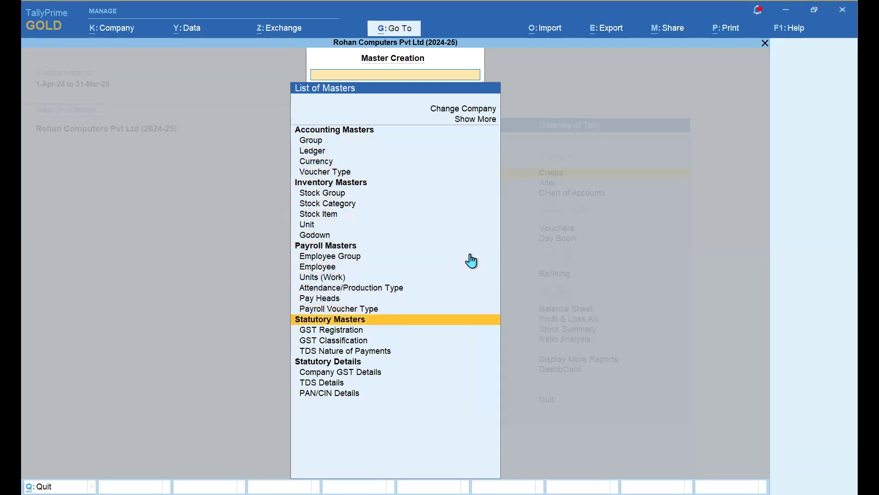
{"action": "key", "text": "Return"}
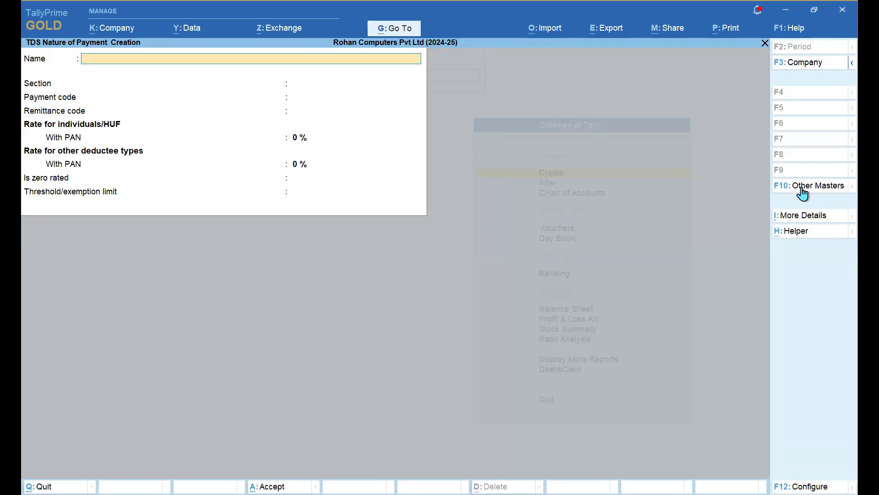
- Choose 'Payment of certain sum for purchase of goods', keeping the prefilled section 194Q
{"action": "left_click", "coordinate": [798, 233]}
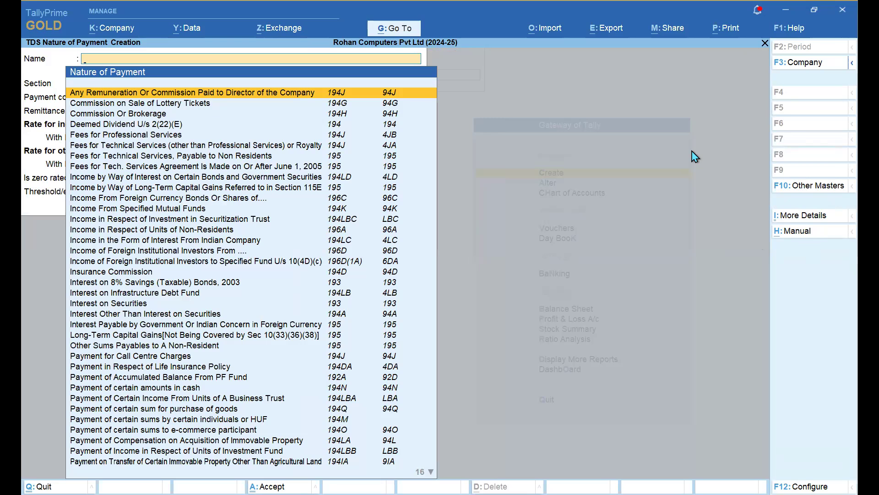
{"action": "key", "text": "Down"}
{"action": "key", "text": "Down"}
{"action": "key", "text": "Down"}
{"action": "key", "text": "Down"}
{"action": "key", "text": "Down"}
{"action": "key", "text": "Down"}
{"action": "key", "text": "Down"}
{"action": "key", "text": "Down"}
{"action": "key", "text": "Down"}
{"action": "key", "text": "Down"}
{"action": "key", "text": "Down"}
{"action": "key", "text": "Down"}
{"action": "key", "text": "Down"}
{"action": "key", "text": "Down"}
{"action": "key", "text": "Down"}
{"action": "key", "text": "Down"}
{"action": "key", "text": "Down"}
{"action": "key", "text": "Down"}
{"action": "key", "text": "Down"}
{"action": "key", "text": "Down"}
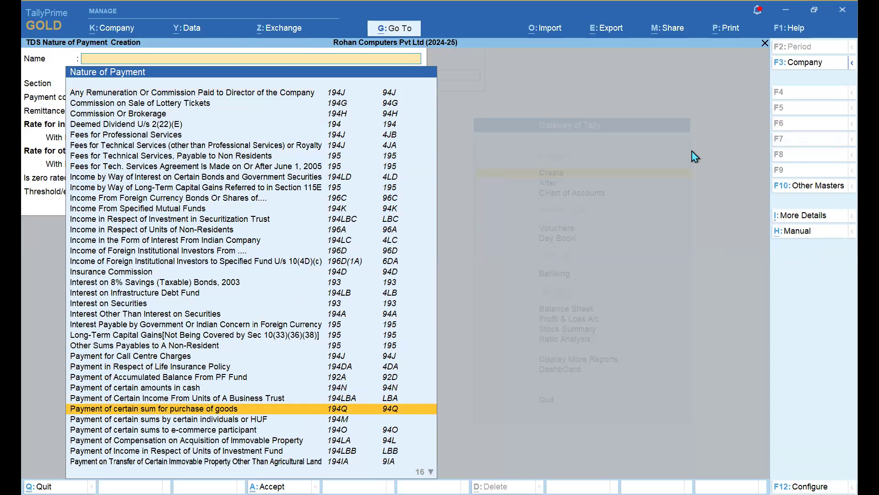
{"action": "key", "text": "Return"}
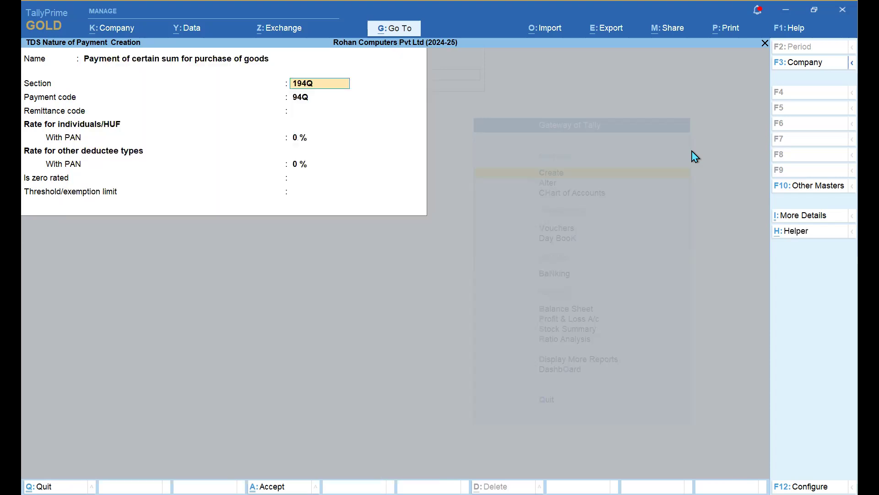
{"action": "key", "text": "Return"}
{"action": "key", "text": "Return"}
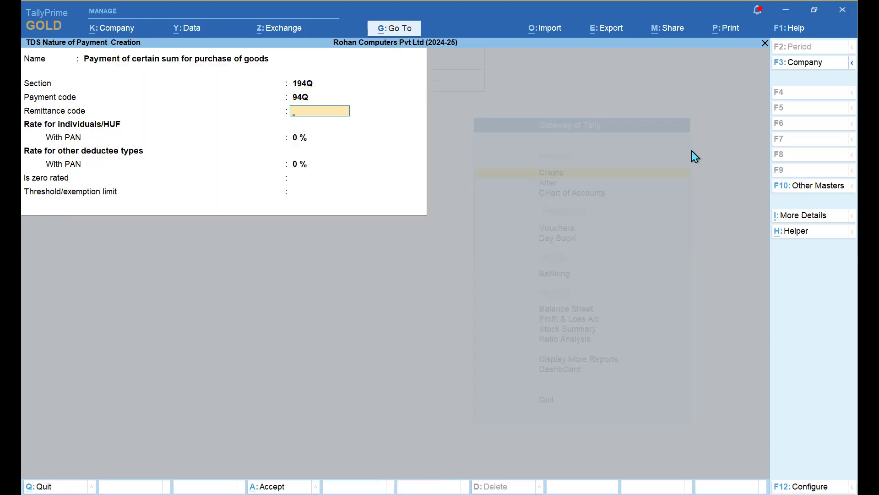
- Enter With PAN rates of 0.10% for individuals and 5% for other deductee types
{"action": "key", "text": "Return"}
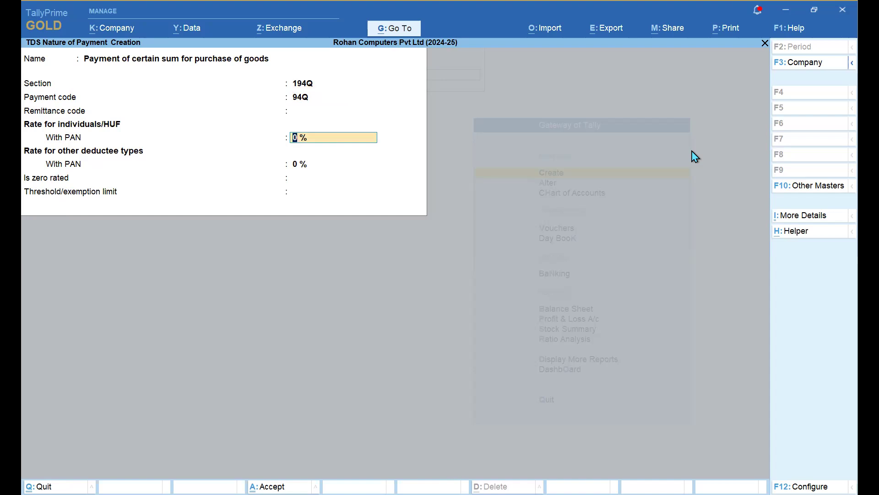
{"action": "type", "text": "0.1"}
{"action": "key", "text": "Return"}
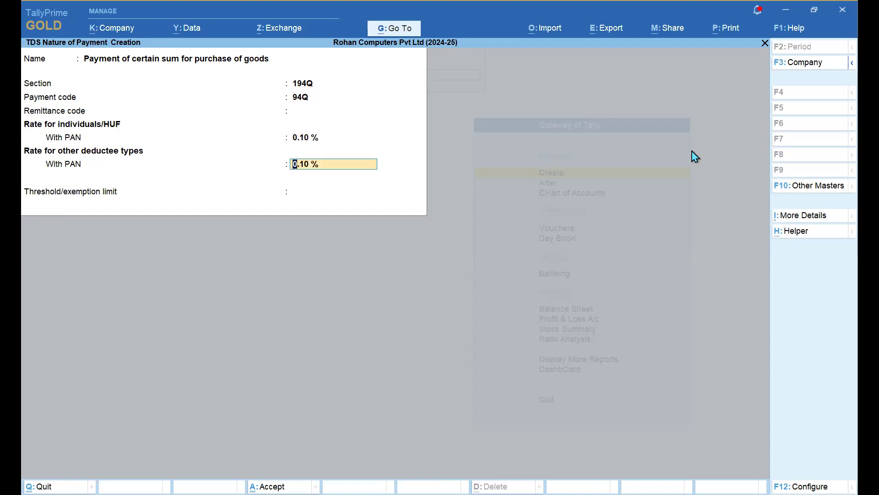
{"action": "type", "text": "5"}
{"action": "key", "text": "Return"}
{"action": "key", "text": "F12"}
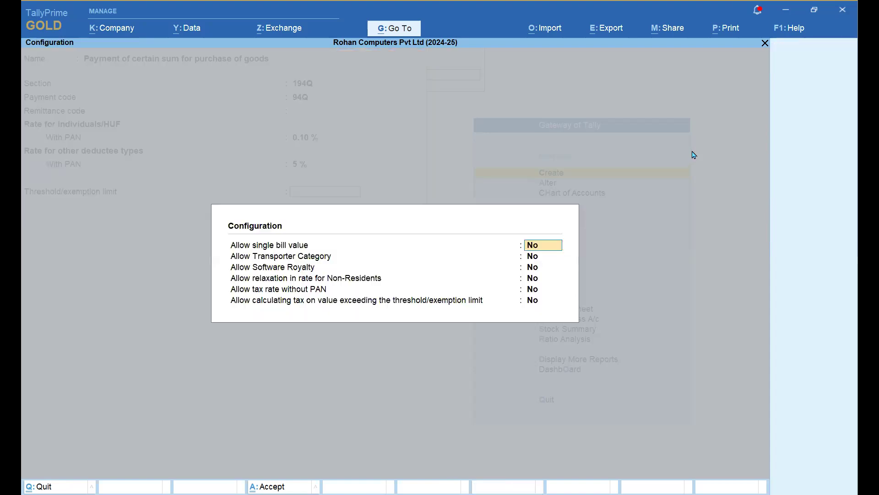
- Set the last configuration option, calculate tax on value exceeding the threshold/exemption limit, to Yes
{"action": "key", "text": "Return"}
{"action": "key", "text": "Return"}
{"action": "key", "text": "Return"}
{"action": "key", "text": "Return"}
{"action": "key", "text": "Return"}
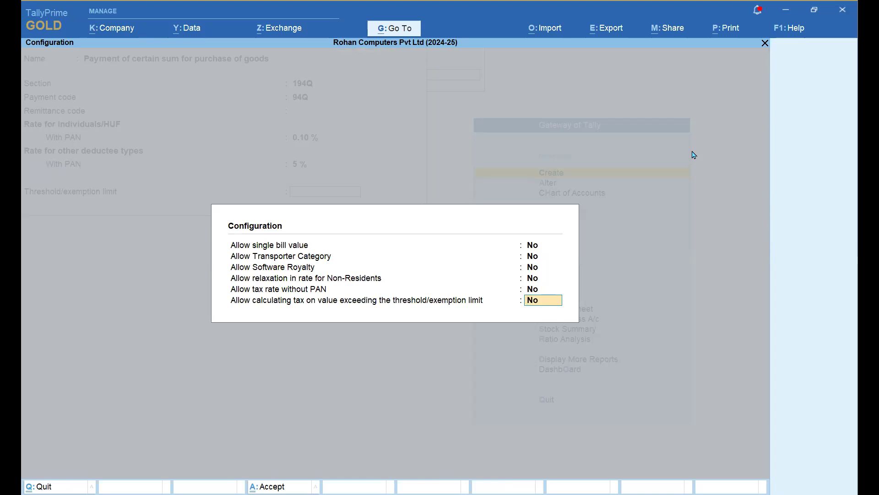
{"action": "type", "text": "y"}
{"action": "key", "text": "Return"}
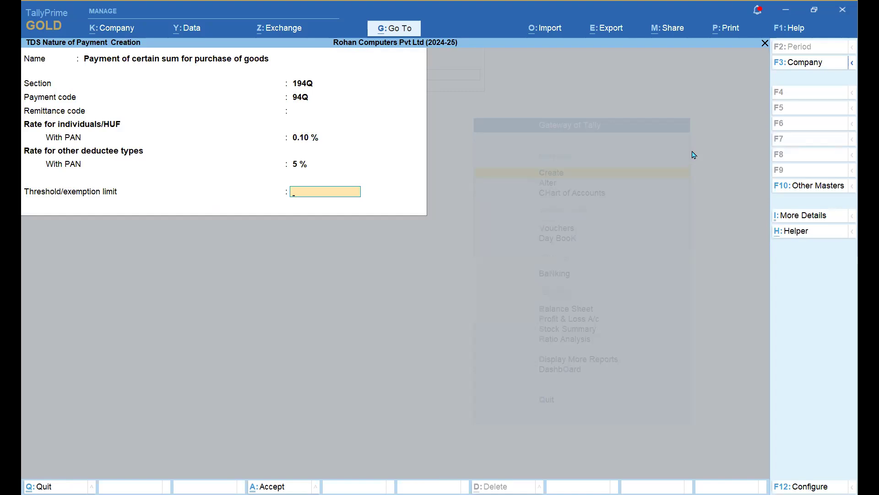
- Enter a threshold/exemption limit of 50,00,000.00 and bring the configuration options back up
{"action": "type", "text": "5000000"}
{"action": "key", "text": "Return"}
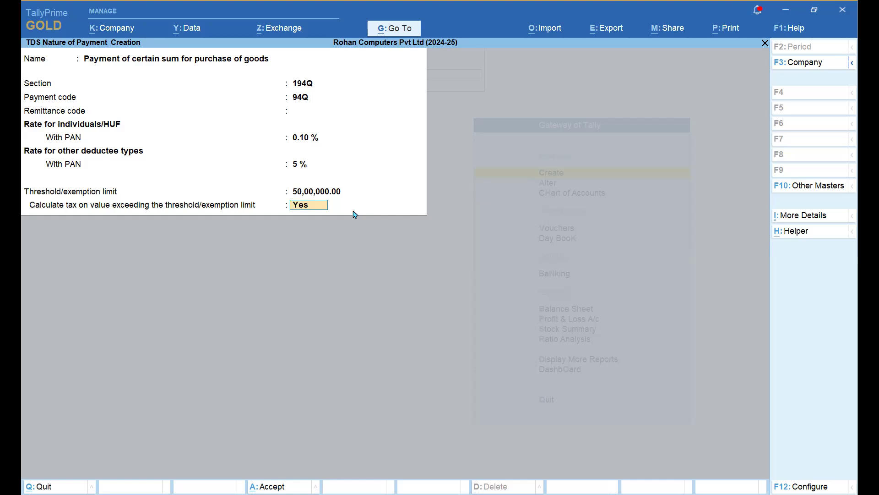
{"action": "key", "text": "F12"}
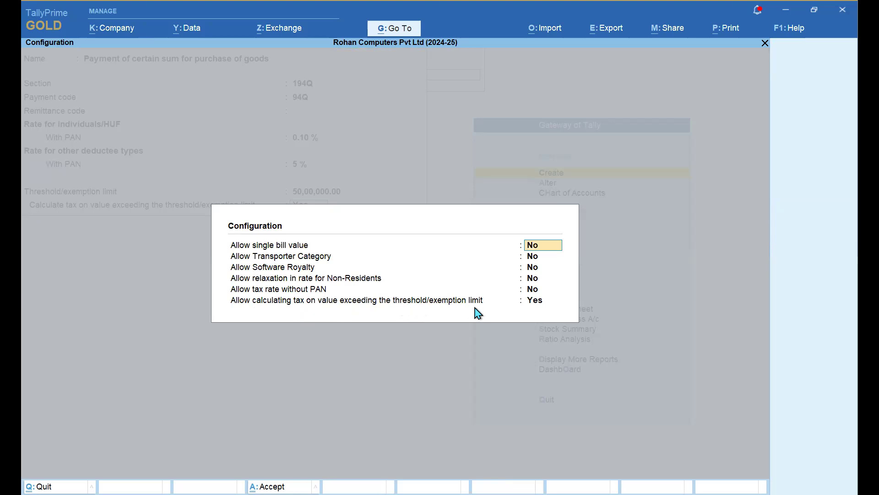
- Save the 194Q purchase-of-goods TDS nature of payment and close the blank new form
{"action": "key", "text": "Down"}
{"action": "key", "text": "Down"}
{"action": "key", "text": "Down"}
{"action": "key", "text": "Down"}
{"action": "key", "text": "Down"}
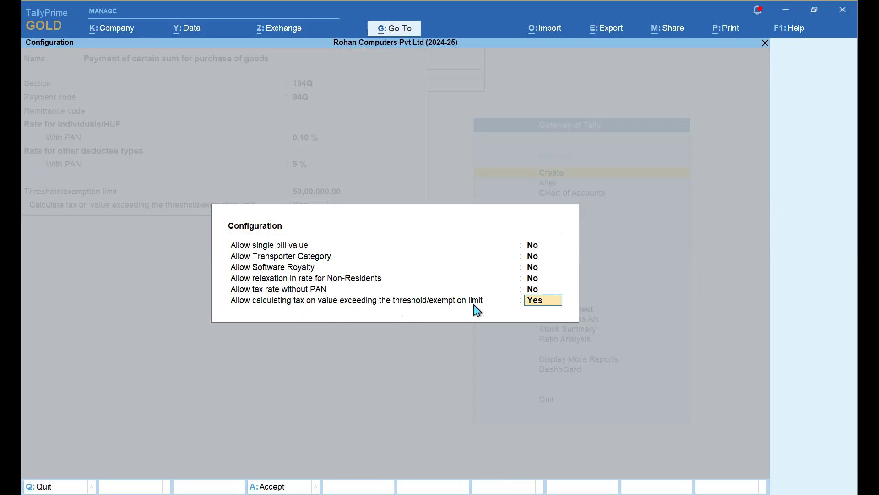
{"action": "key", "text": "Return"}
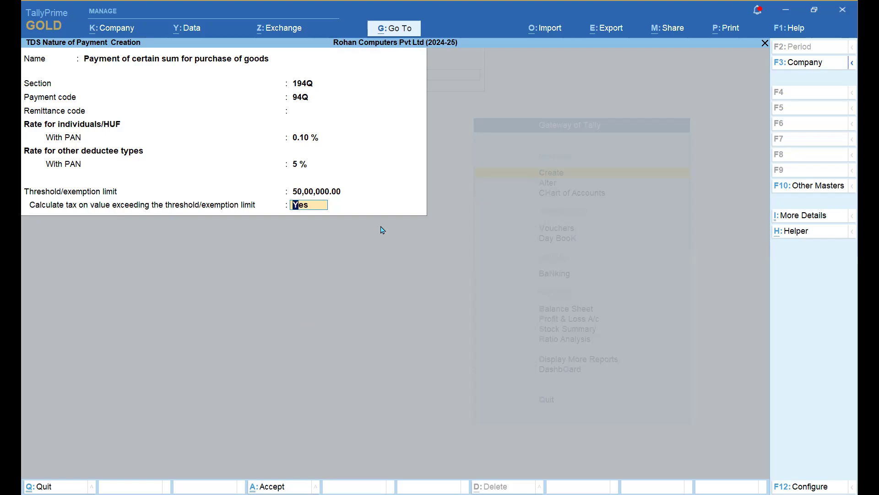
{"action": "key", "text": "Return"}
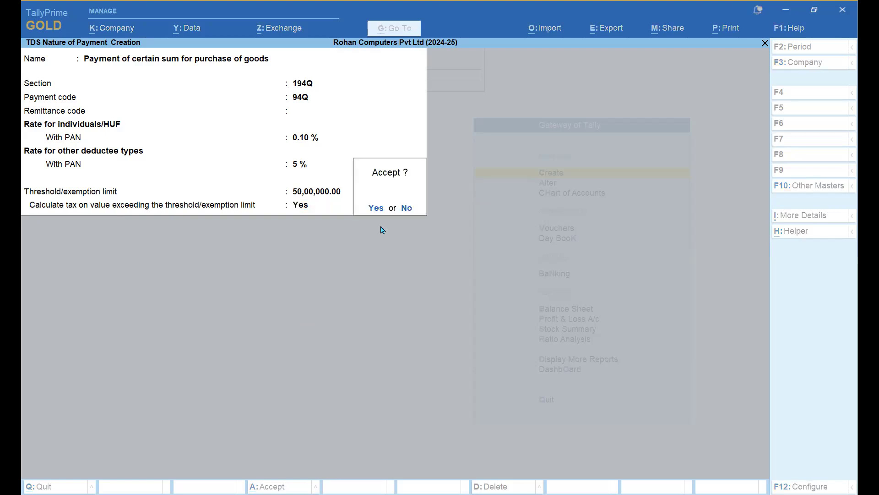
{"action": "key", "text": "Return"}
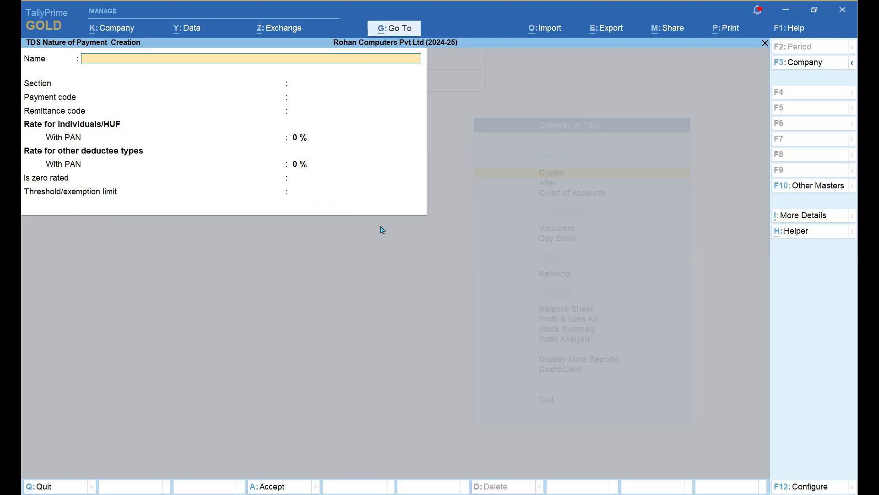
{"action": "key", "text": "Escape"}
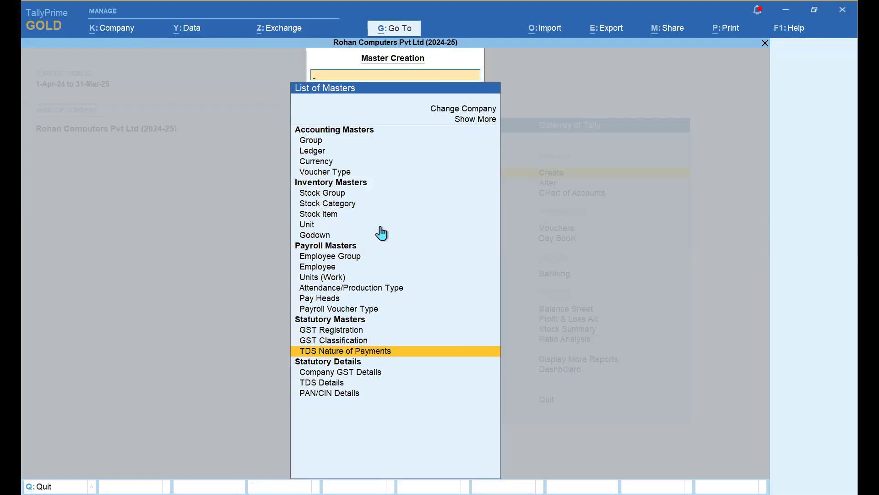
- Close Master Creation, Alt+Tab away, and bring the TallyPrime window back into focus
{"action": "key", "text": "Escape"}
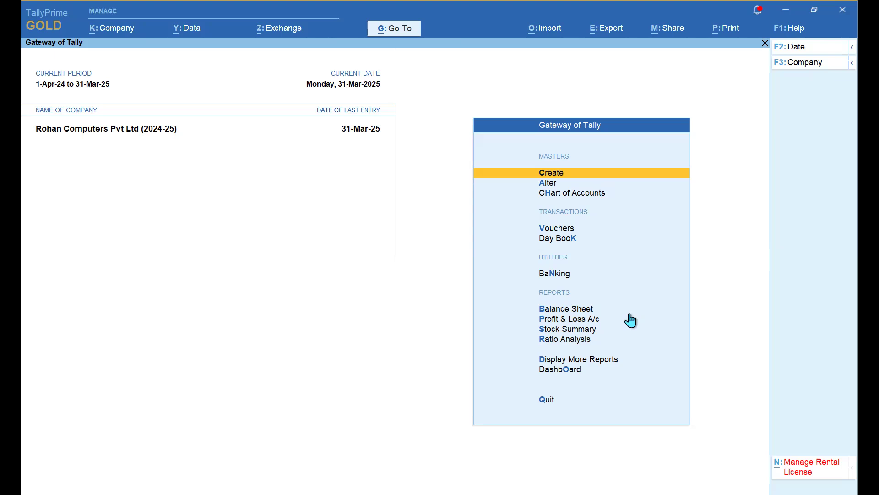
{"action": "key", "text": "alt"}
{"action": "key", "text": "alt+Tab"}
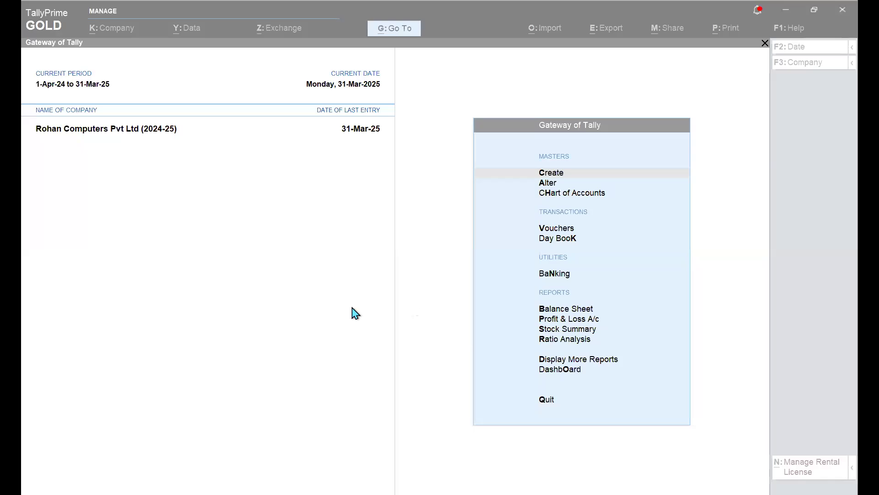
{"action": "left_click", "coordinate": [352, 308]}
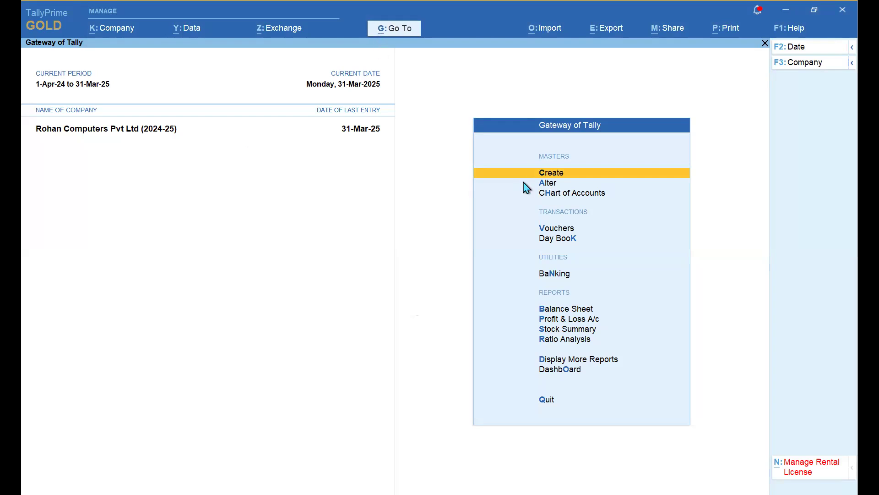
- Use Go To (Alt+G) to open the Bills Payable - GST saved view
{"action": "key", "text": "alt+g"}
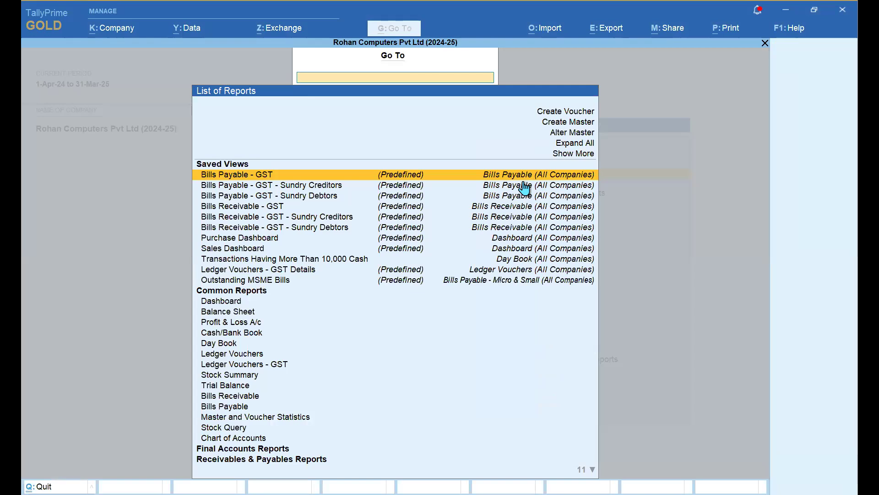
{"action": "key", "text": "Down"}
{"action": "key", "text": "Down"}
{"action": "key", "text": "Down"}
{"action": "key", "text": "Down"}
{"action": "key", "text": "Down"}
{"action": "key", "text": "Down"}
{"action": "key", "text": "Down"}
{"action": "key", "text": "Down"}
{"action": "key", "text": "Down"}
{"action": "key", "text": "Down"}
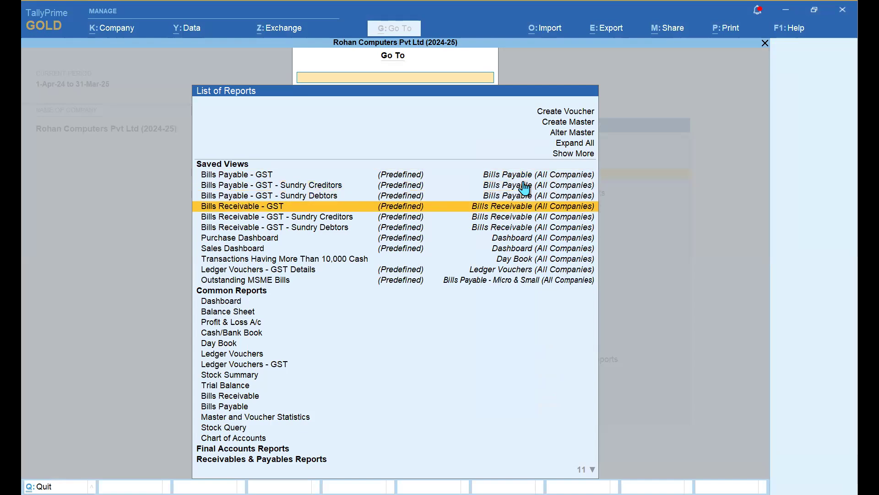
{"action": "key", "text": "Up"}
{"action": "key", "text": "Up"}
{"action": "key", "text": "Up"}
{"action": "key", "text": "Up"}
{"action": "key", "text": "Up"}
{"action": "key", "text": "Up"}
{"action": "key", "text": "Up"}
{"action": "key", "text": "Up"}
{"action": "key", "text": "Up"}
{"action": "key", "text": "Up"}
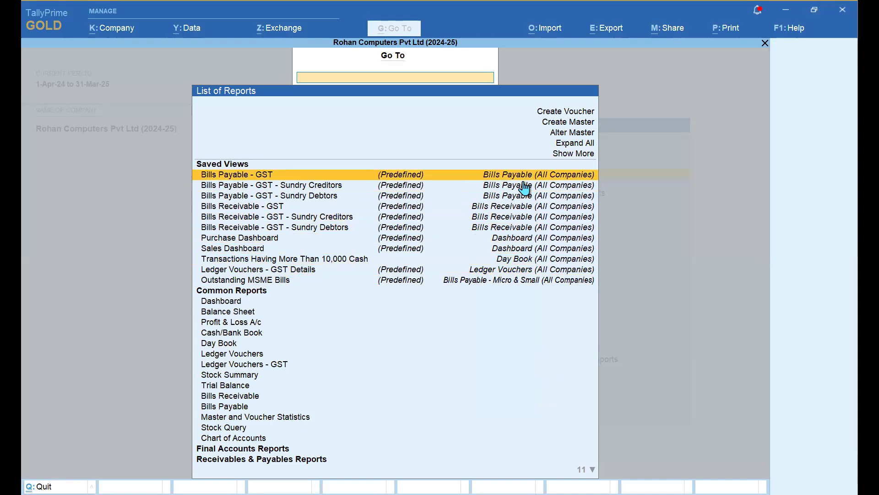
{"action": "key", "text": "Down"}
{"action": "key", "text": "Down"}
{"action": "key", "text": "Down"}
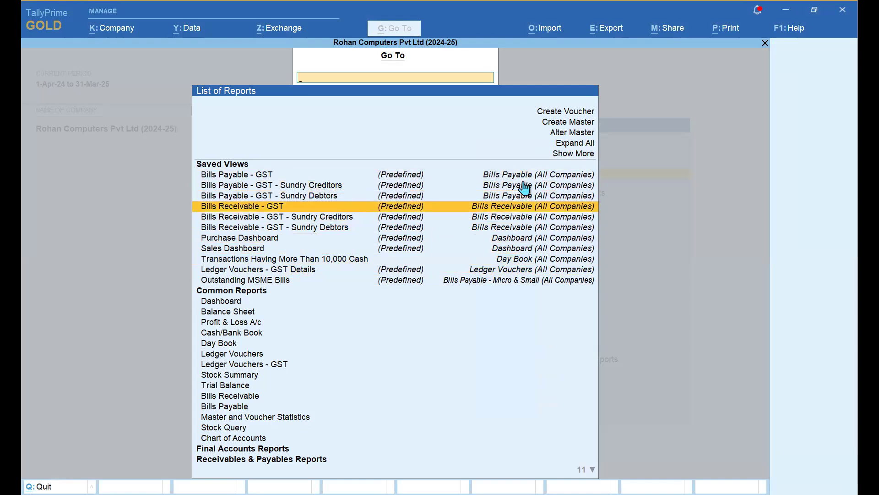
{"action": "key", "text": "Up"}
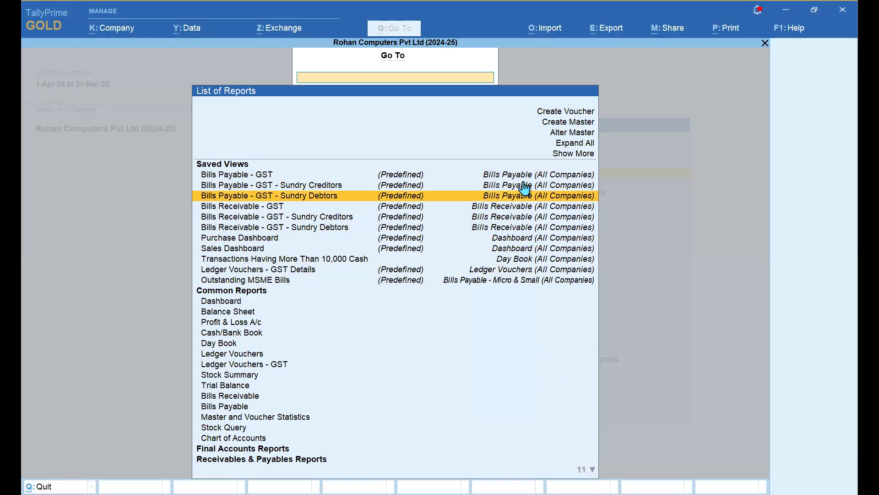
{"action": "key", "text": "Up"}
{"action": "key", "text": "Down"}
{"action": "key", "text": "Down"}
{"action": "key", "text": "Down"}
{"action": "key", "text": "Down"}
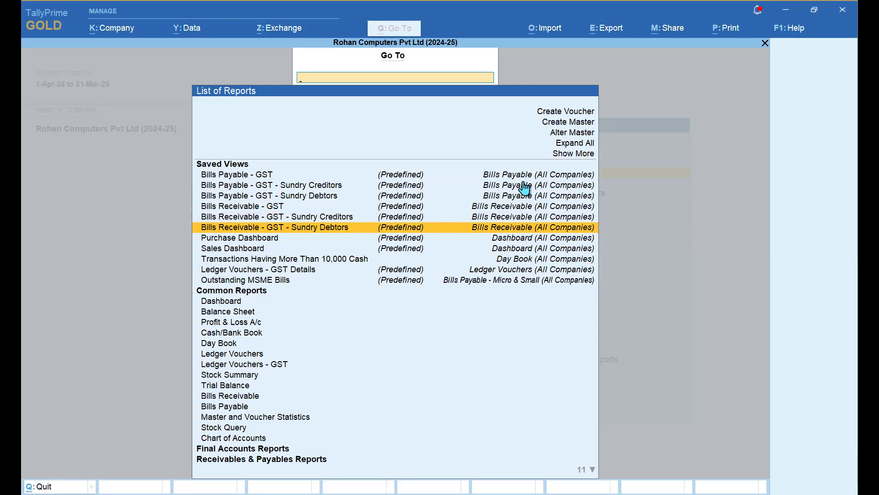
{"action": "key", "text": "Down"}
{"action": "key", "text": "Down"}
{"action": "key", "text": "Down"}
{"action": "key", "text": "Down"}
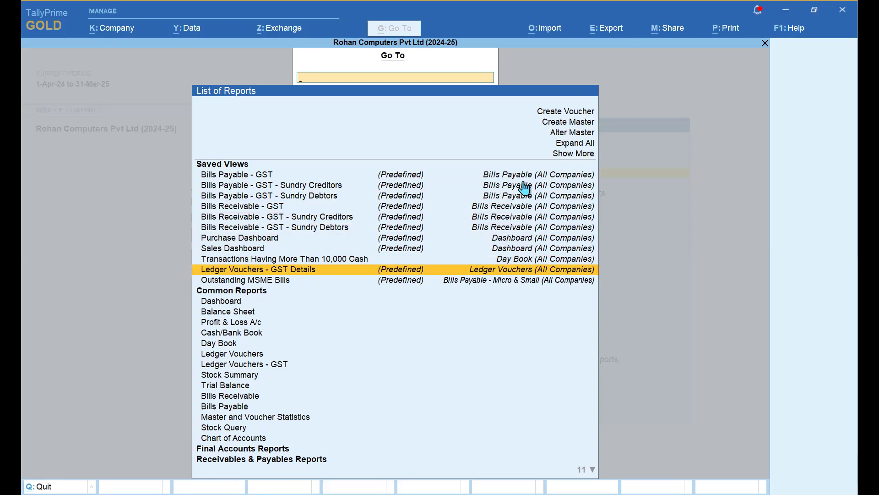
{"action": "key", "text": "Up"}
{"action": "key", "text": "Up"}
{"action": "key", "text": "Up"}
{"action": "key", "text": "Up"}
{"action": "key", "text": "Up"}
{"action": "key", "text": "Up"}
{"action": "key", "text": "Up"}
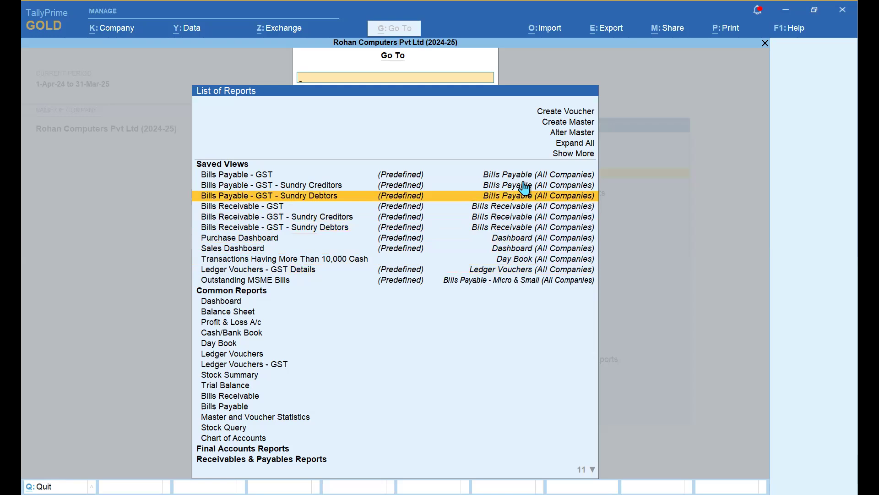
{"action": "key", "text": "Up"}
{"action": "key", "text": "Up"}
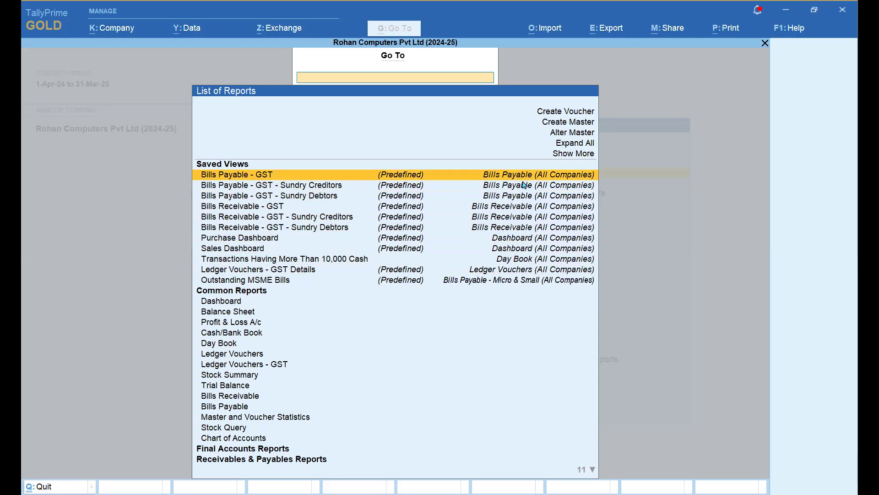
{"action": "key", "text": "Return"}
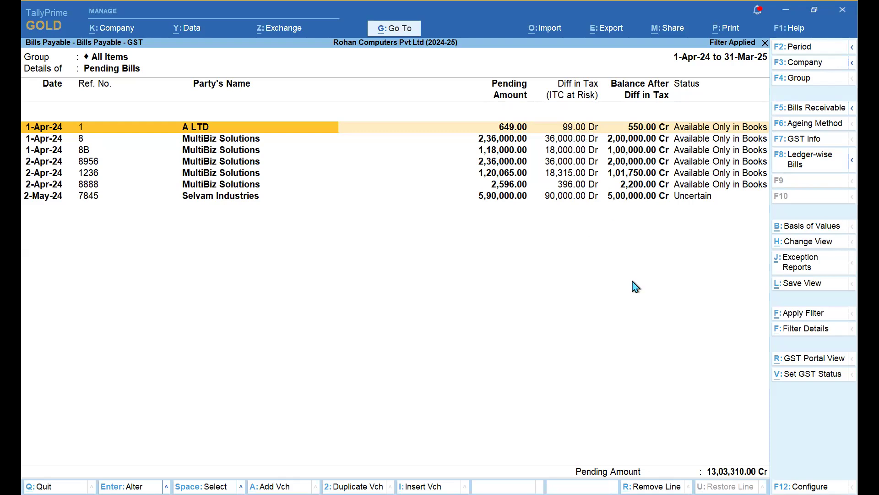
- Explode A LTD's bill 1 to reveal its Sales and Credit Note sub-rows
{"action": "key", "text": "shift+Return"}
{"action": "key", "text": "Down"}
{"action": "key", "text": "Down"}
{"action": "key", "text": "Up"}
{"action": "key", "text": "Down"}
- Select A LTD's Sales entry, then its Credit Note entry, as marked lines
{"action": "key", "text": "Up"}
{"action": "key", "text": "Down"}
{"action": "key", "text": "Up"}
{"action": "key", "text": "Down"}
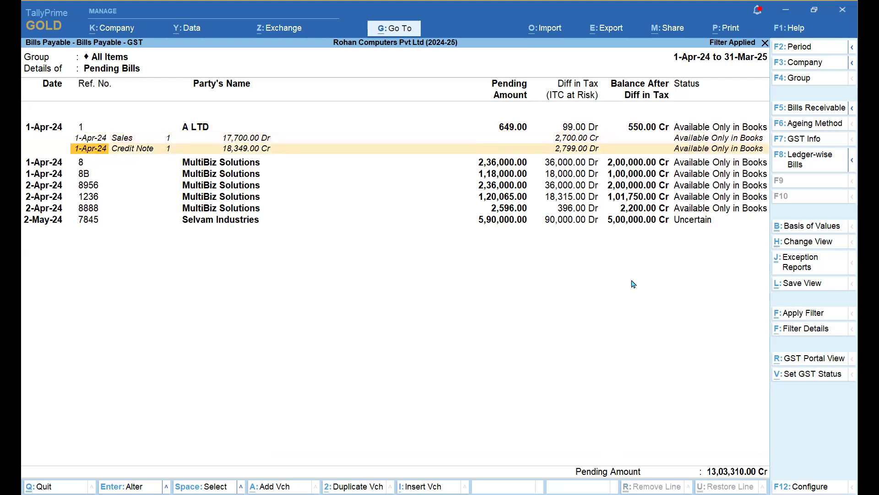
{"action": "key", "text": "Up"}
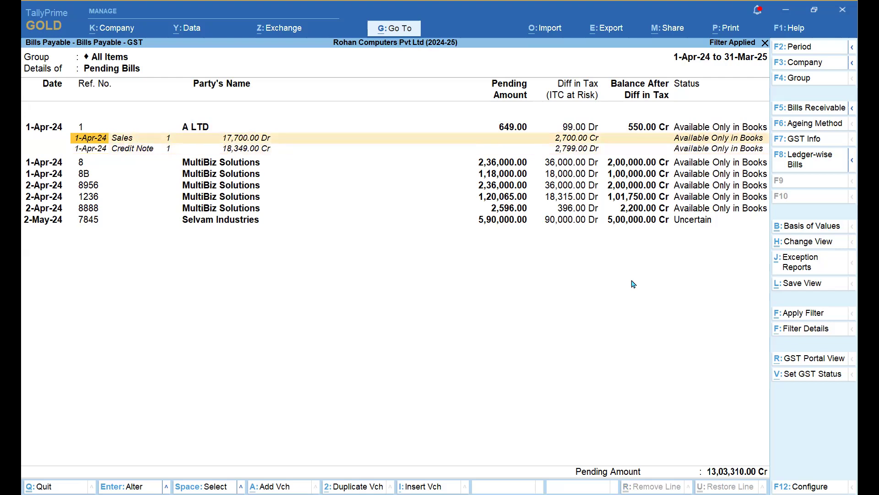
{"action": "key", "text": "space"}
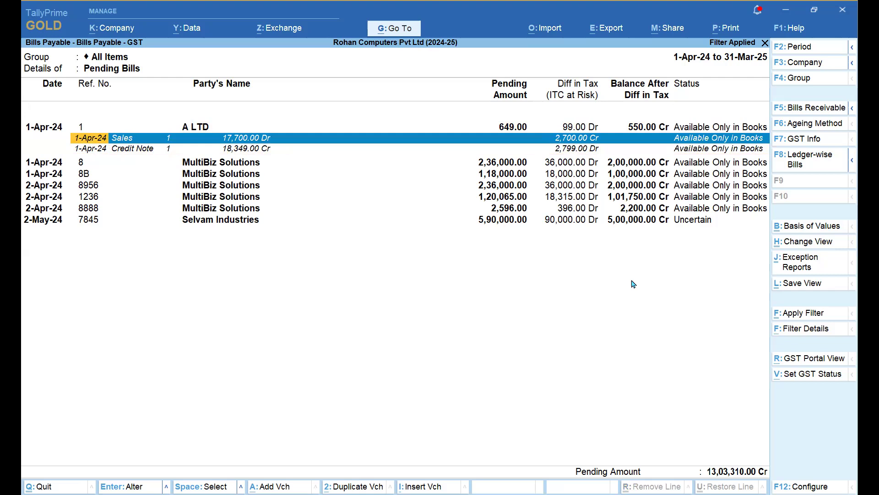
{"action": "key", "text": "Down"}
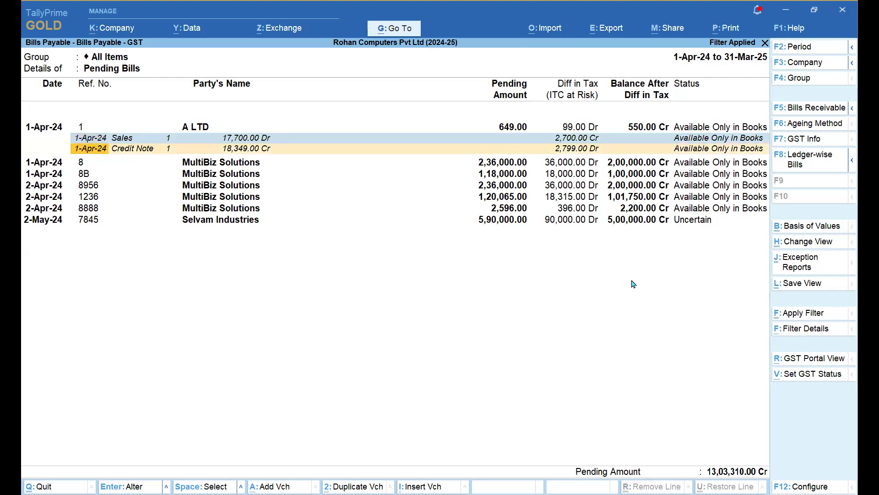
{"action": "key", "text": "Down"}
{"action": "key", "text": "Up"}
{"action": "key", "text": "space"}
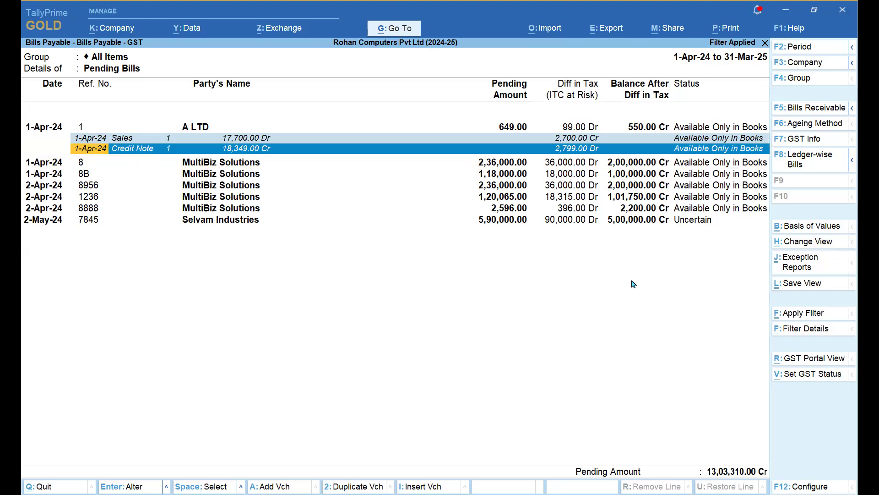
{"action": "key", "text": "Up"}
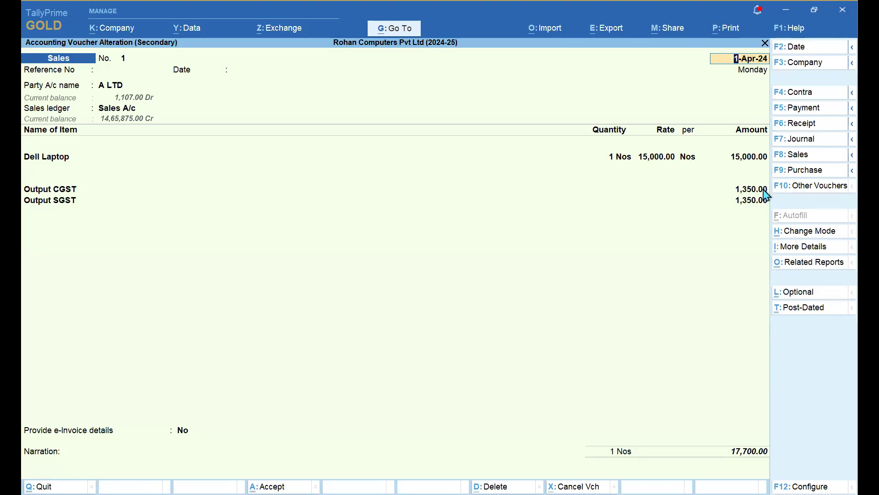
- Check A LTD's Sales voucher 1 for the Dell Laptop, then return to Bills Payable - GST
{"action": "key", "text": "alt"}
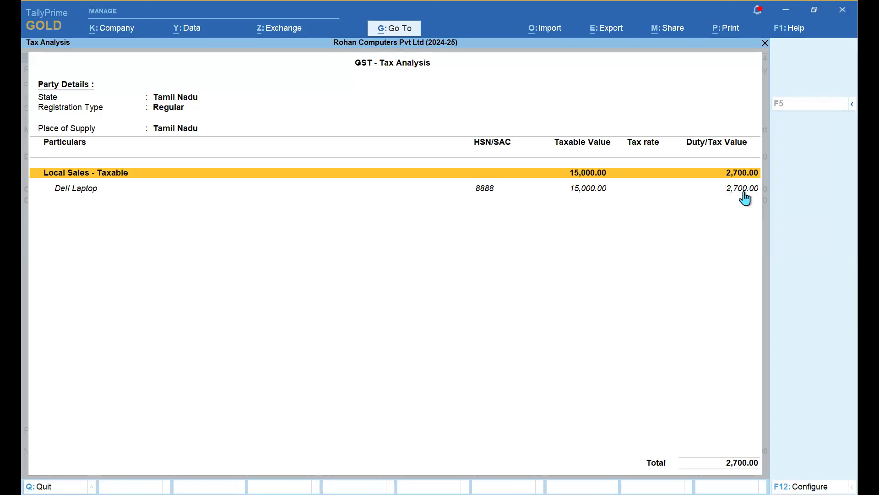
{"action": "double_click", "coordinate": [744, 197]}
{"action": "key", "text": "Escape"}
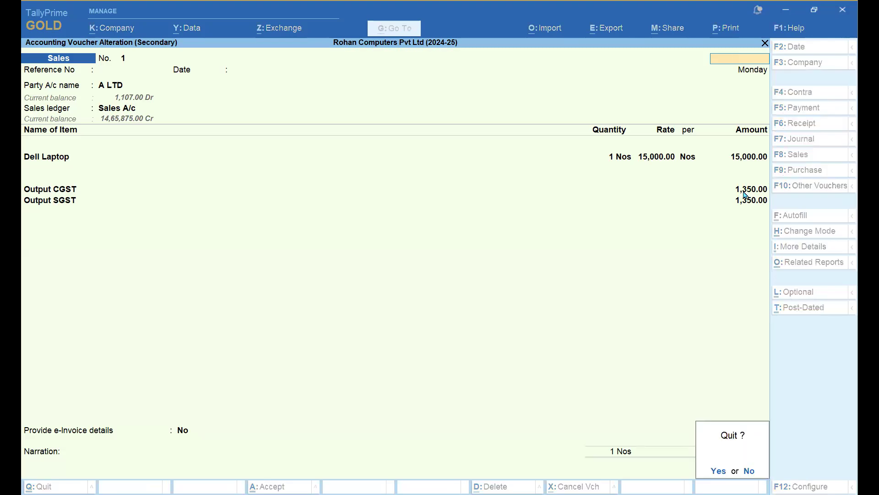
{"action": "key", "text": "y"}
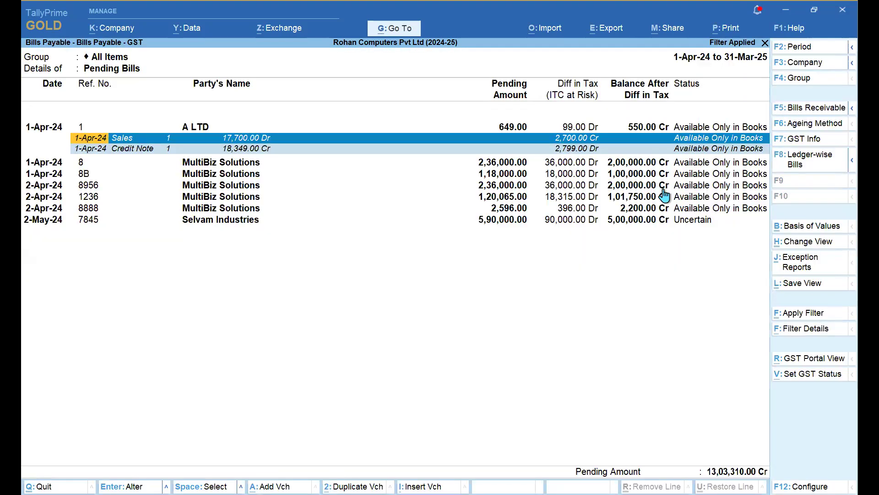
{"action": "key", "text": "Down"}
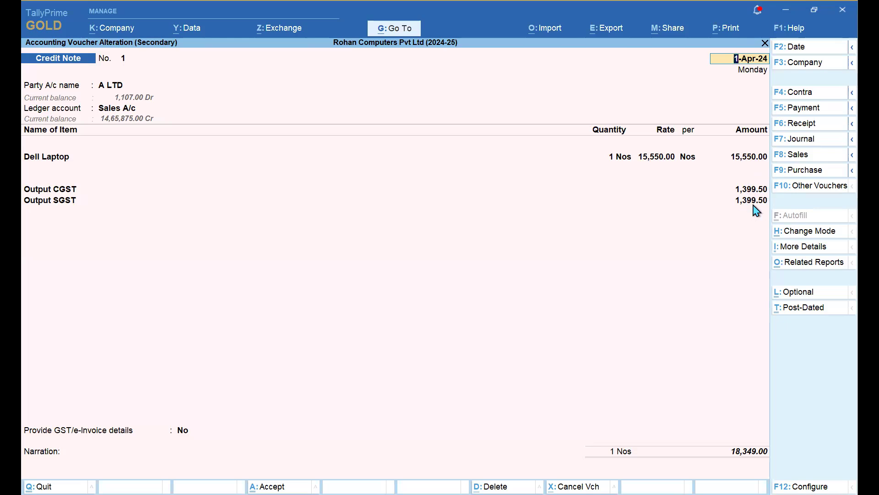
- Close A LTD's Credit Note voucher without changes, back to Bills Payable - GST
{"action": "key", "text": "BackSpace"}
{"action": "key", "text": "Escape"}
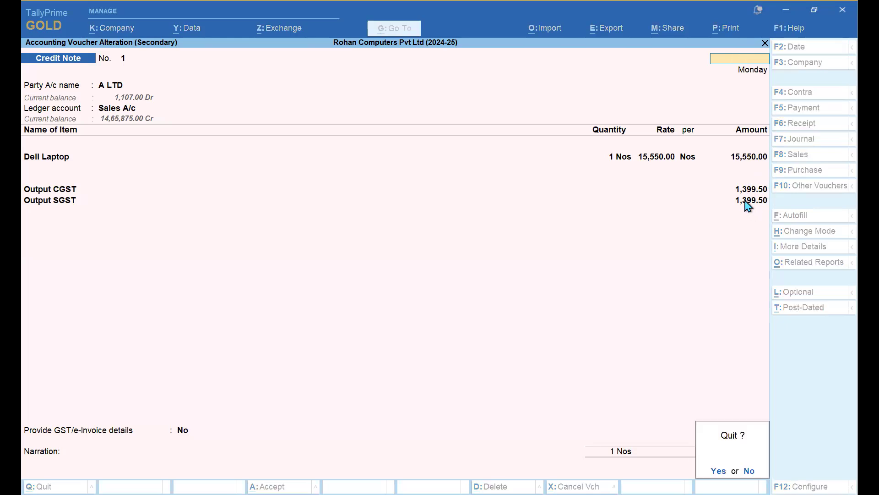
{"action": "key", "text": "y"}
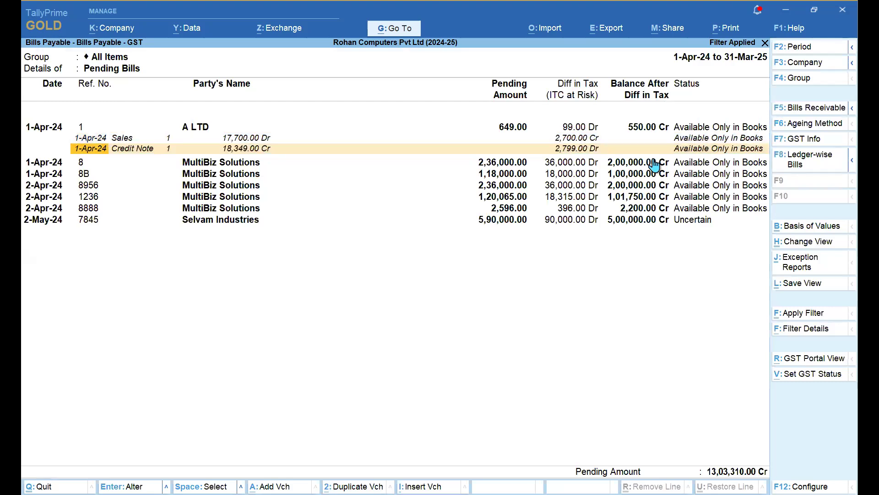
- Collapse A LTD's Sales and Credit Note lines and show the calculator panel
{"action": "key", "text": "Up"}
{"action": "key", "text": "Up"}
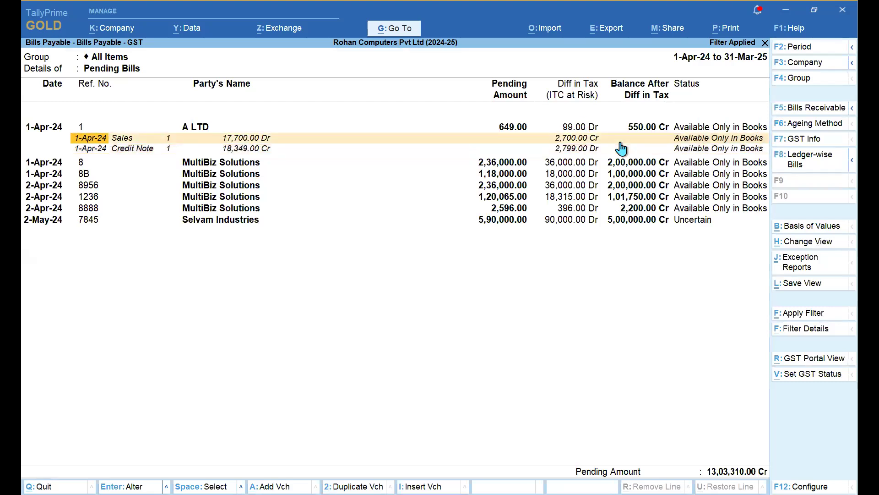
{"action": "key", "text": "Right"}
{"action": "key", "text": "Right"}
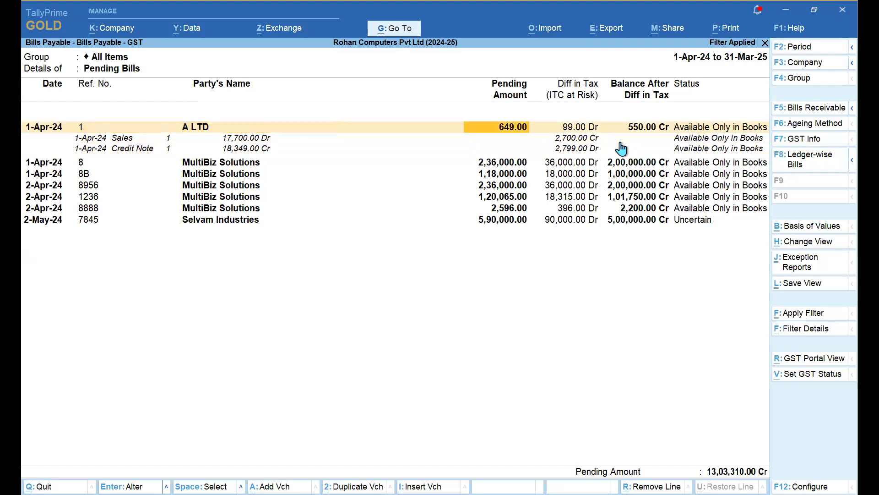
{"action": "key", "text": "shift+Return"}
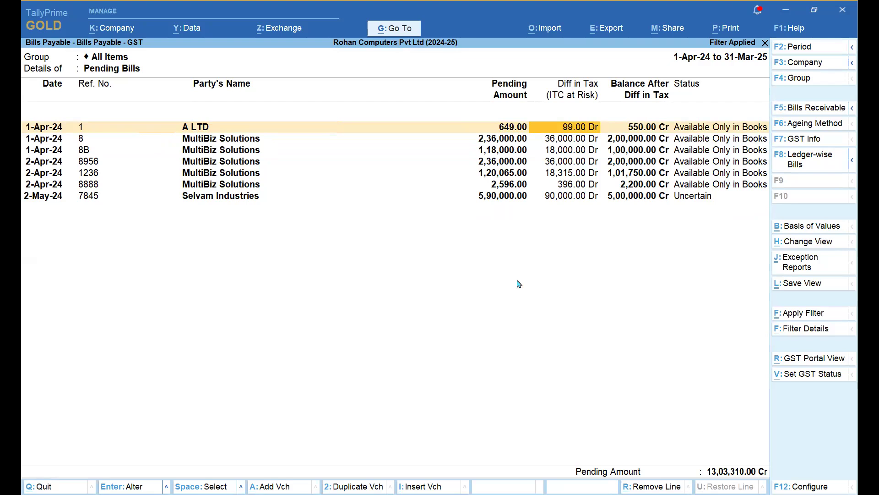
{"action": "key", "text": "Down"}
{"action": "key", "text": "Down"}
{"action": "key", "text": "Down"}
{"action": "key", "text": "Down"}
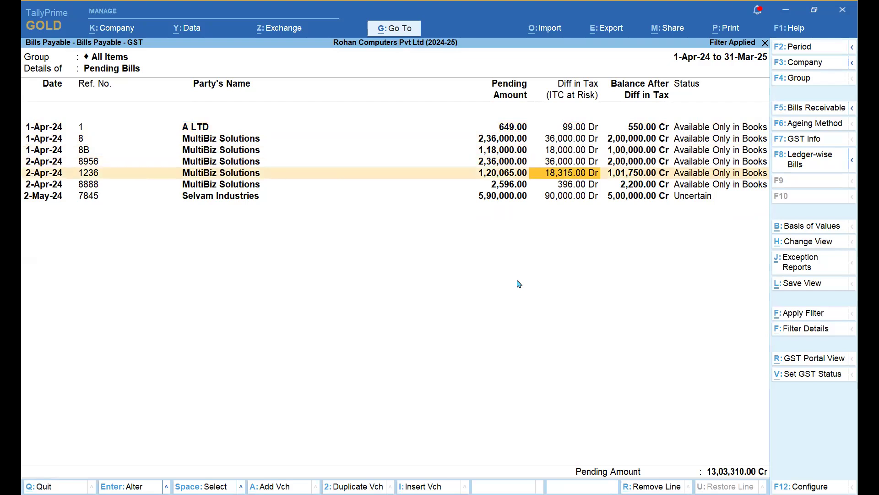
{"action": "key", "text": "ctrl+n"}
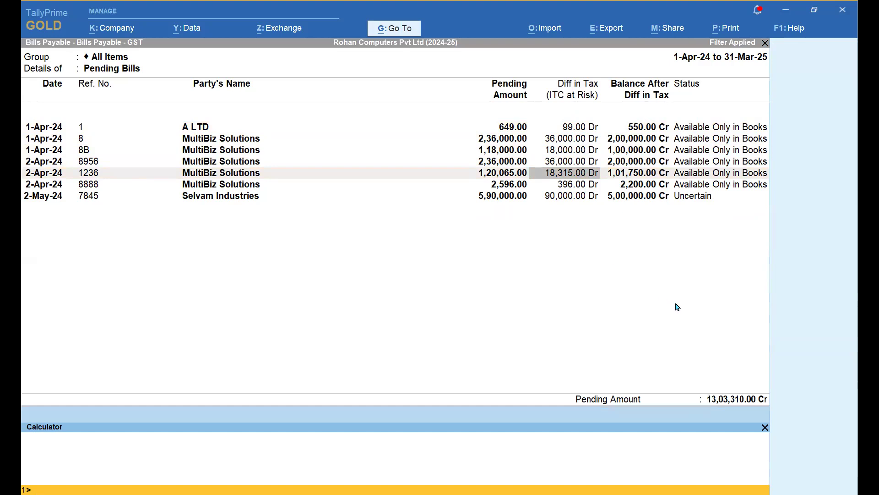
- Expand Selvam Industries' bill 7845 details and select the Purchase 7 line
{"action": "left_click", "coordinate": [627, 299]}
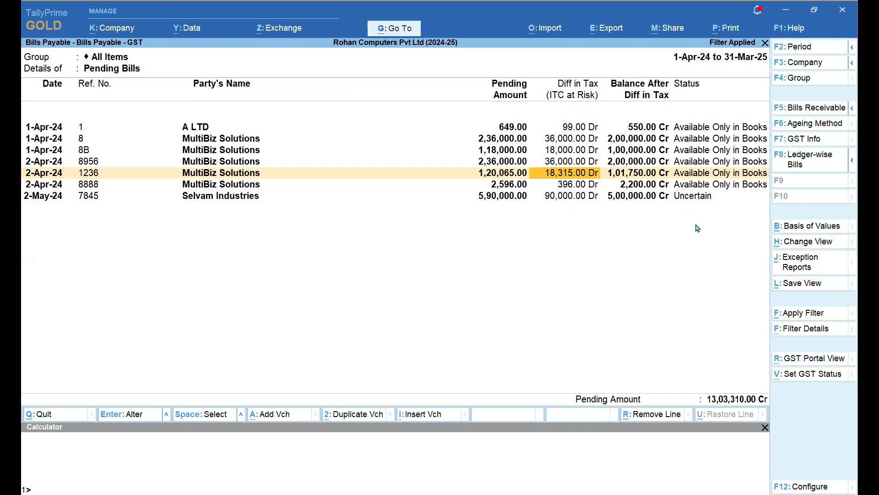
{"action": "key", "text": "Down"}
{"action": "key", "text": "Down"}
{"action": "key", "text": "Right"}
{"action": "key", "text": "Right"}
{"action": "key", "text": "Left"}
{"action": "key", "text": "Left"}
{"action": "key", "text": "Left"}
{"action": "key", "text": "Left"}
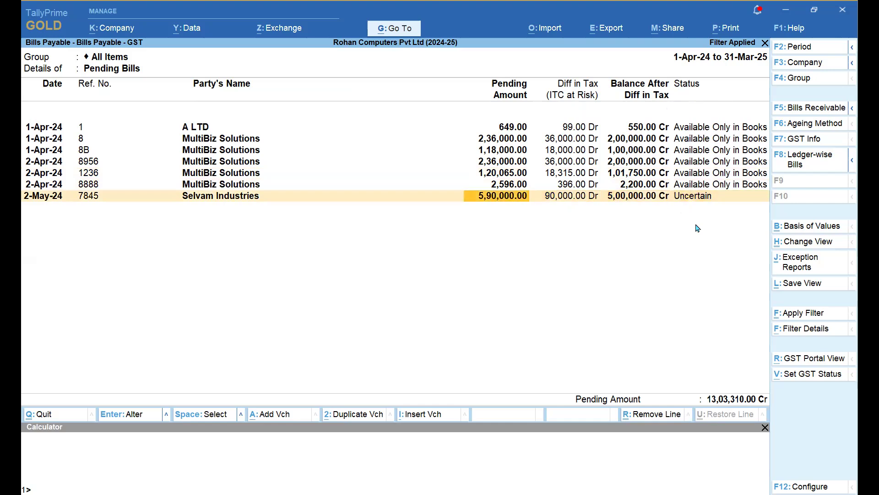
{"action": "key", "text": "shift+Return"}
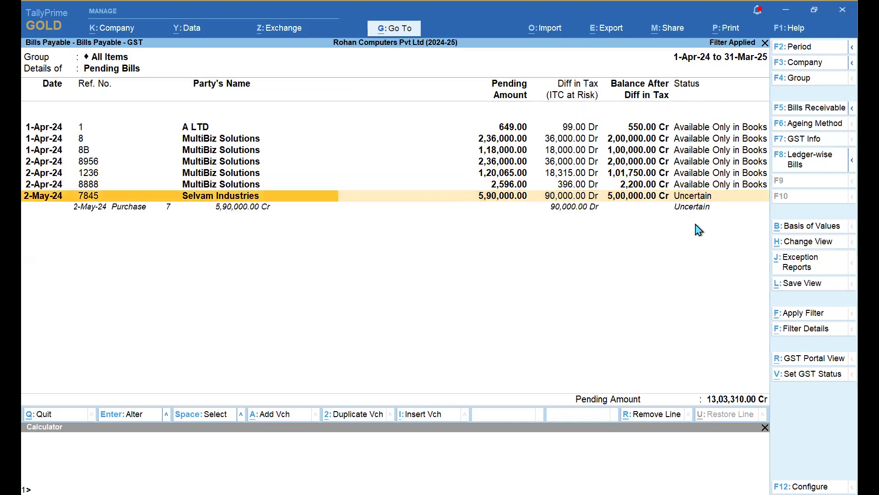
{"action": "key", "text": "shift+Return"}
{"action": "key", "text": "shift+Return"}
{"action": "key", "text": "Down"}
- Review Purchase voucher 7's GST tax analysis, then close back to the Gateway of Tally
{"action": "key", "text": "Return"}
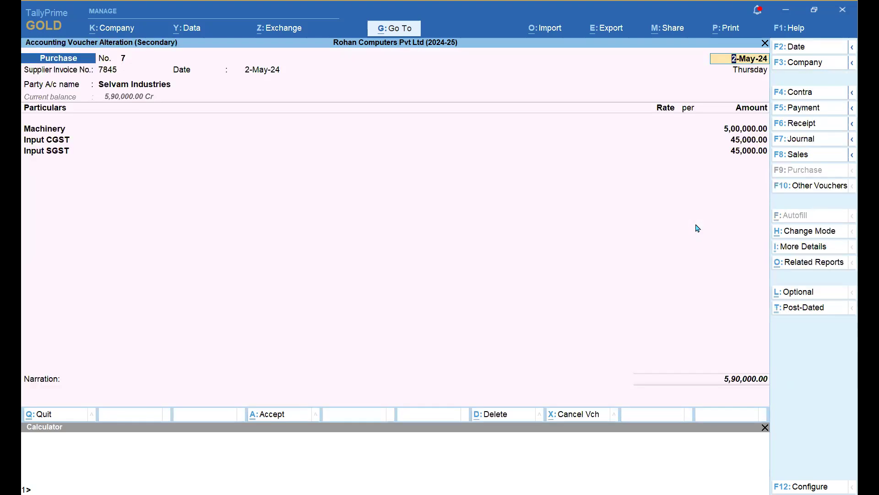
{"action": "key", "text": "ctrl+o"}
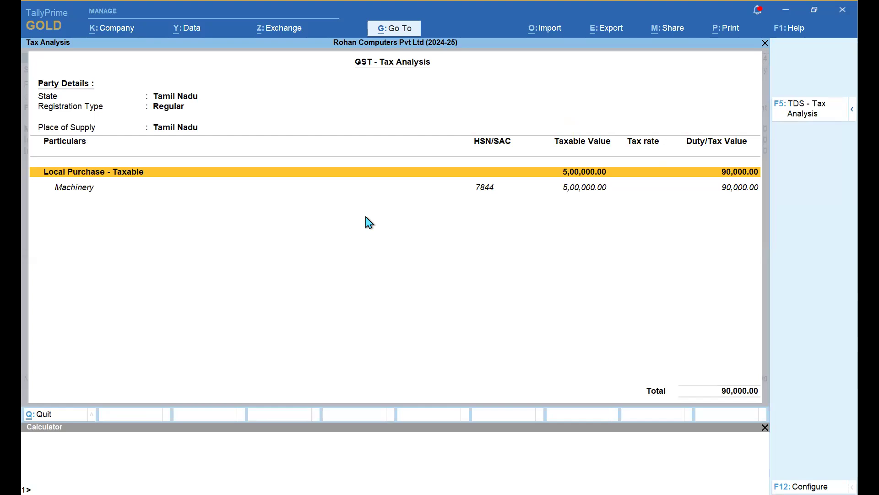
{"action": "key", "text": "Escape"}
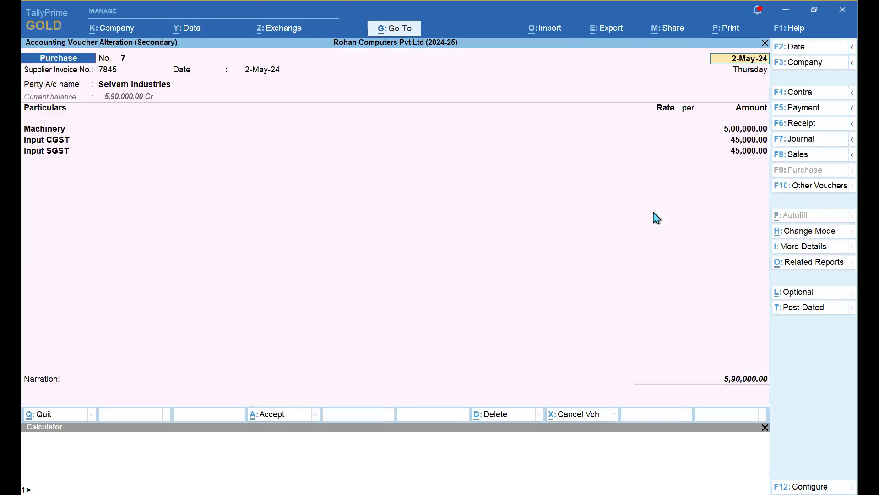
{"action": "key", "text": "Escape"}
{"action": "key", "text": "y"}
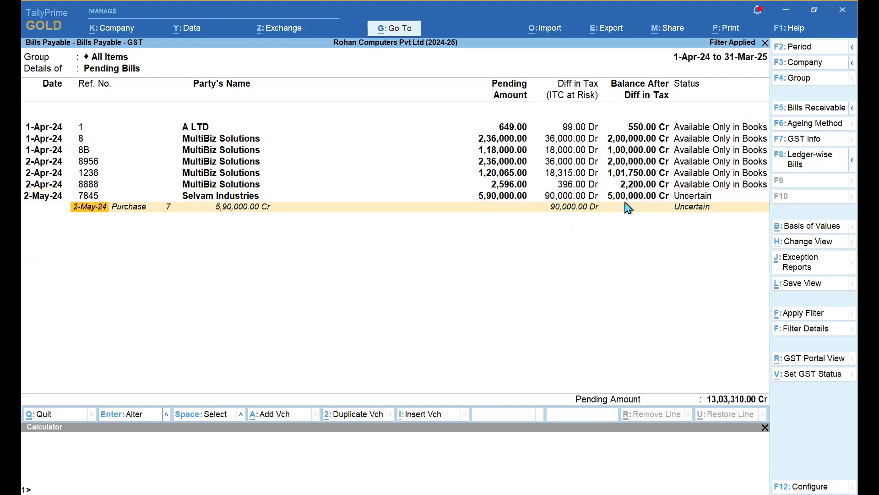
{"action": "key", "text": "Escape"}
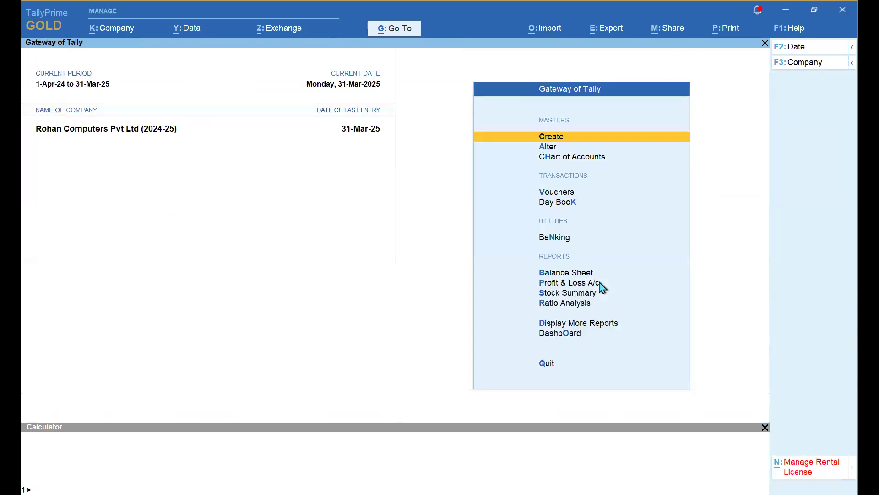
{"action": "left_click", "coordinate": [381, 33]}
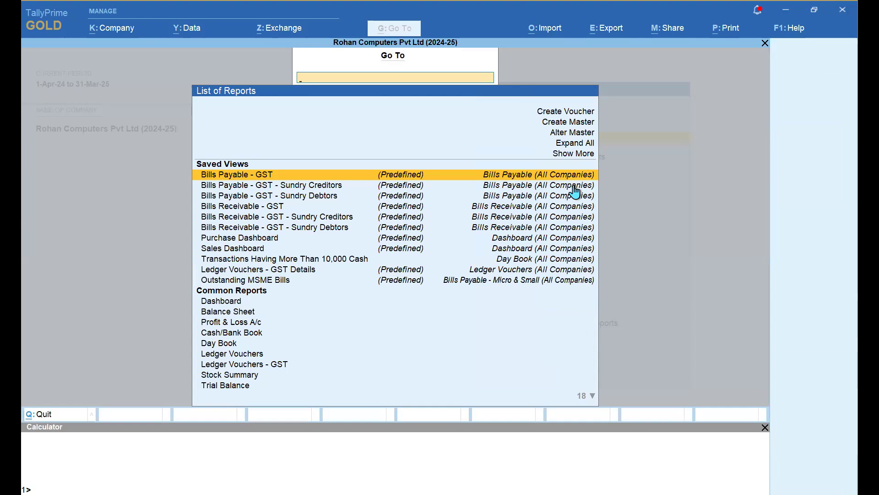
{"action": "key", "text": "Down"}
{"action": "key", "text": "Down"}
{"action": "key", "text": "Down"}
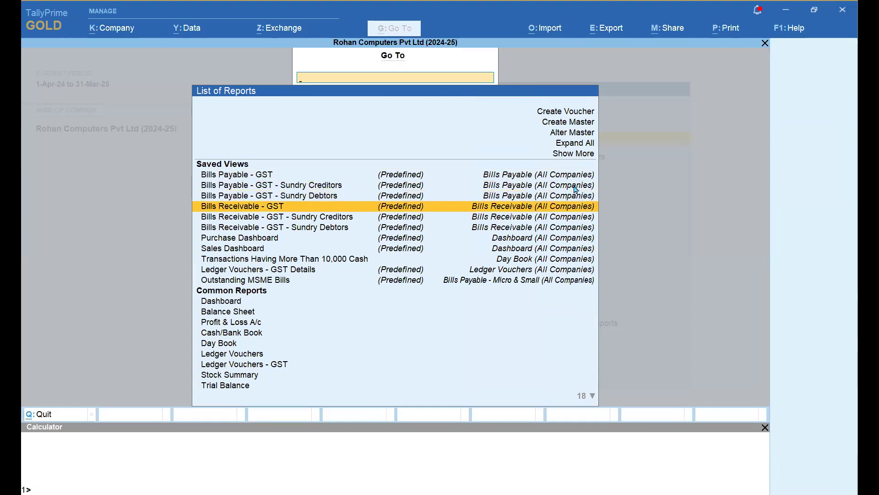
{"action": "key", "text": "Return"}
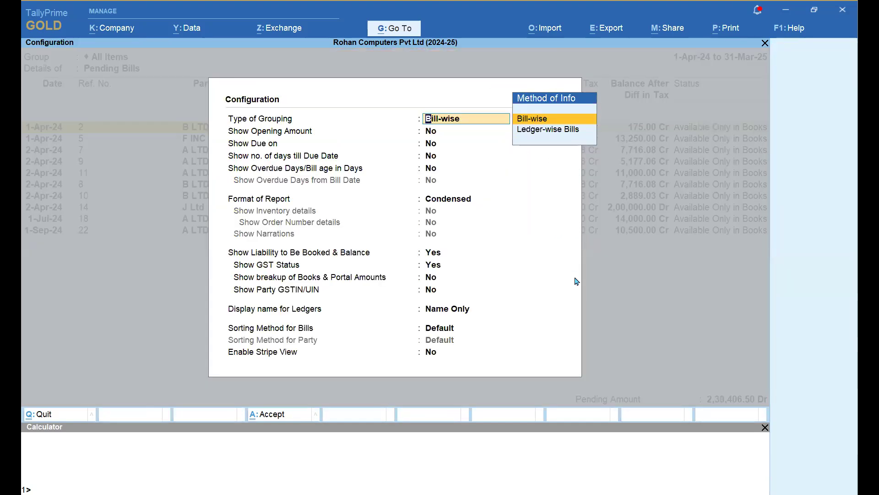
{"action": "key", "text": "Return"}
{"action": "key", "text": "Down"}
{"action": "key", "text": "Down"}
{"action": "key", "text": "Down"}
{"action": "key", "text": "Down"}
{"action": "key", "text": "Down"}
{"action": "key", "text": "Down"}
{"action": "key", "text": "Down"}
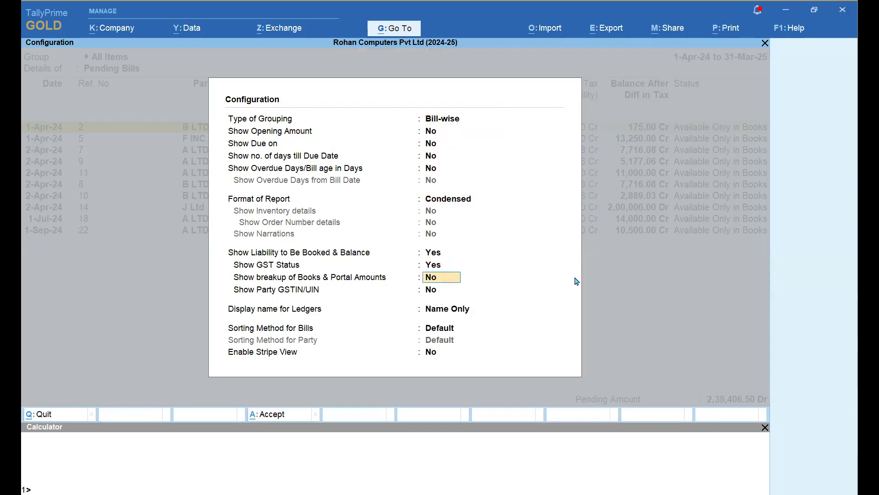
{"action": "key", "text": "Down"}
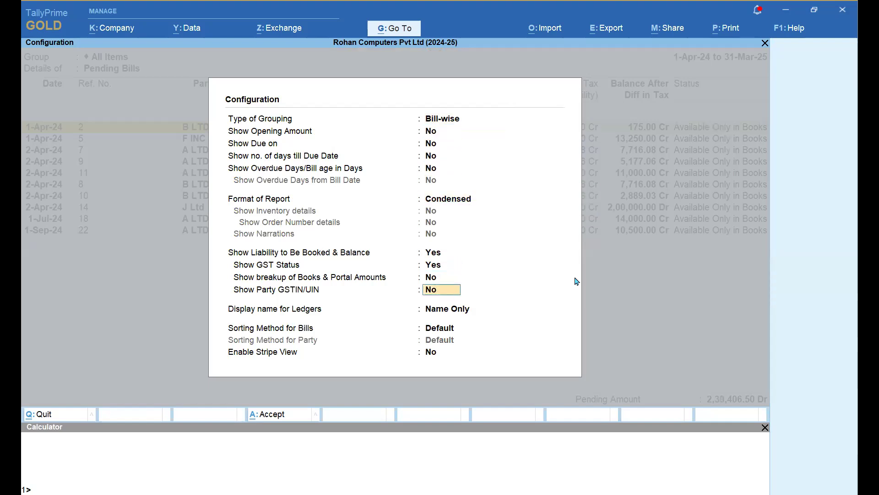
{"action": "key", "text": "Down"}
{"action": "key", "text": "Down"}
{"action": "key", "text": "Down"}
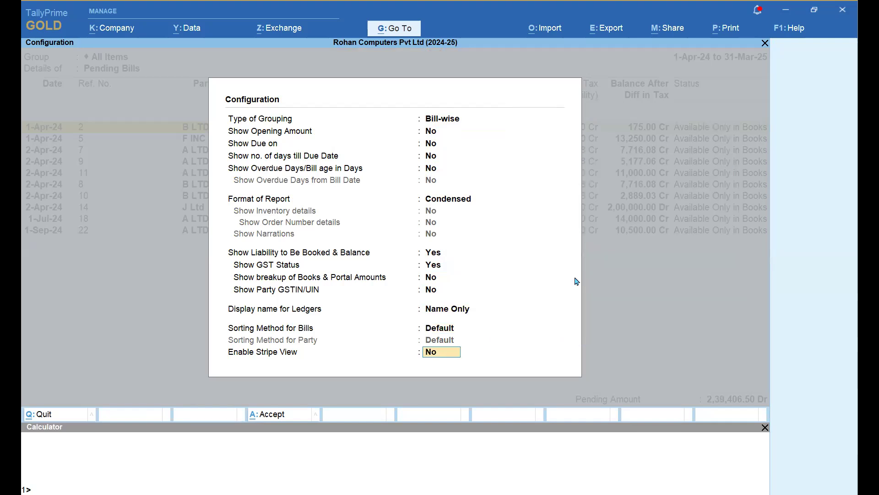
{"action": "key", "text": "Return"}
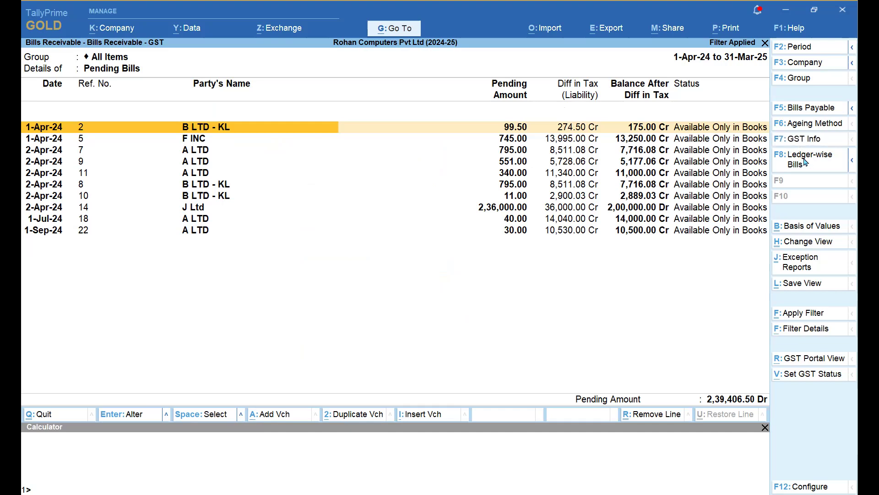
{"action": "left_click", "coordinate": [804, 138]}
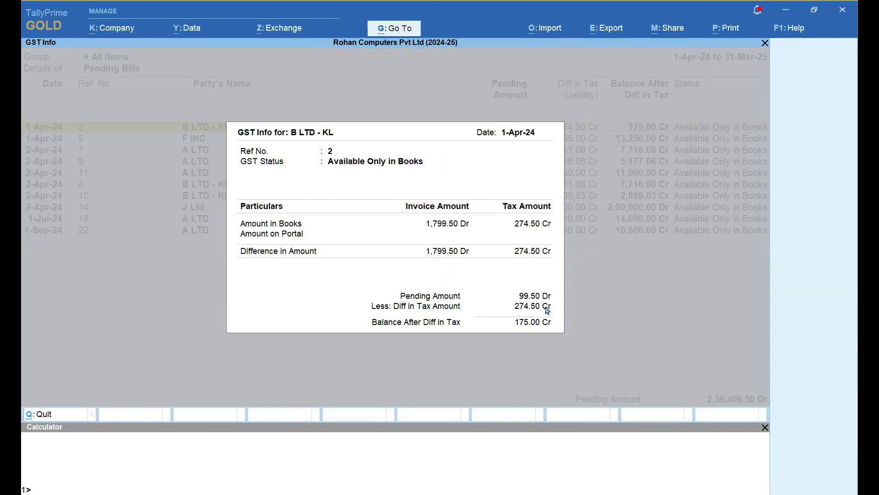
{"action": "key", "text": "Escape"}
{"action": "key", "text": "Escape"}
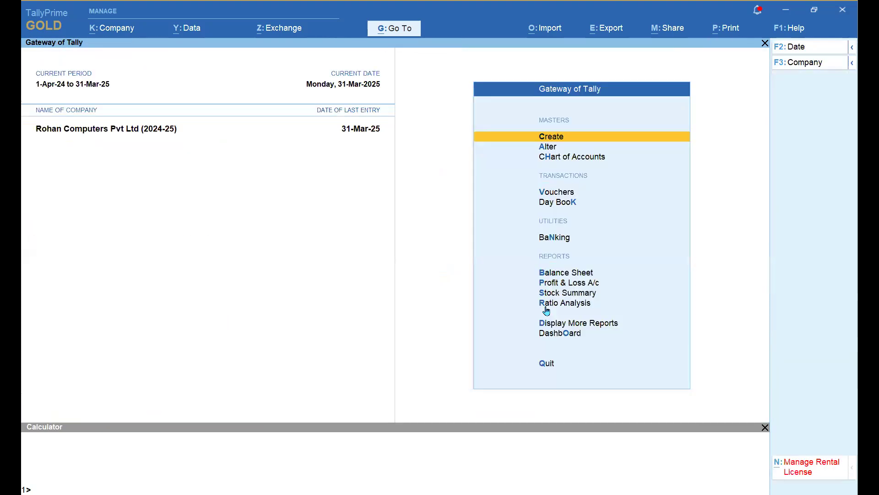
- Open Ledger Vouchers - GST Details for A LTD for 1-Apr-24 to 31-Mar-25
{"action": "left_click", "coordinate": [397, 32]}
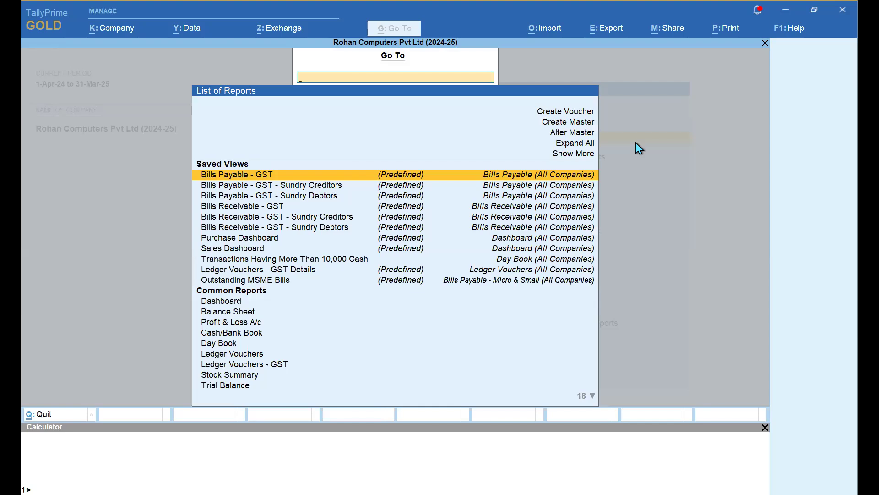
{"action": "key", "text": "Down"}
{"action": "key", "text": "Down"}
{"action": "key", "text": "Down"}
{"action": "key", "text": "Down"}
{"action": "key", "text": "Down"}
{"action": "key", "text": "Down"}
{"action": "key", "text": "Down"}
{"action": "key", "text": "Down"}
{"action": "key", "text": "Down"}
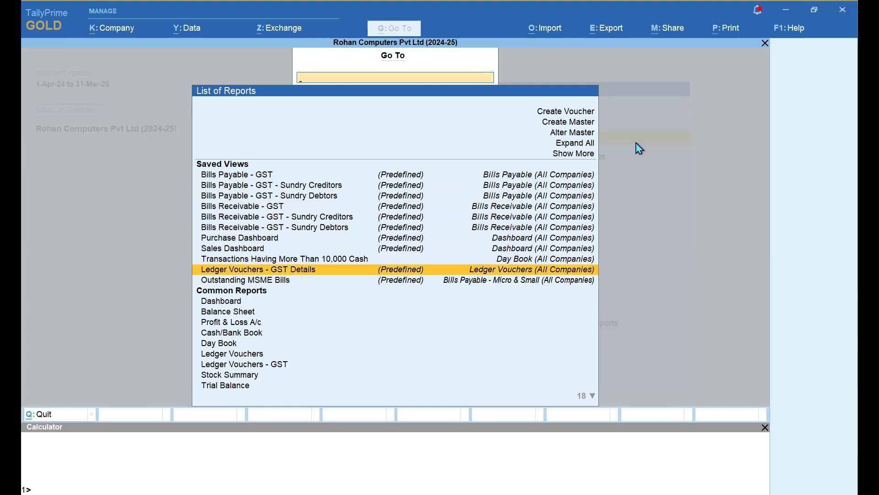
{"action": "key", "text": "Return"}
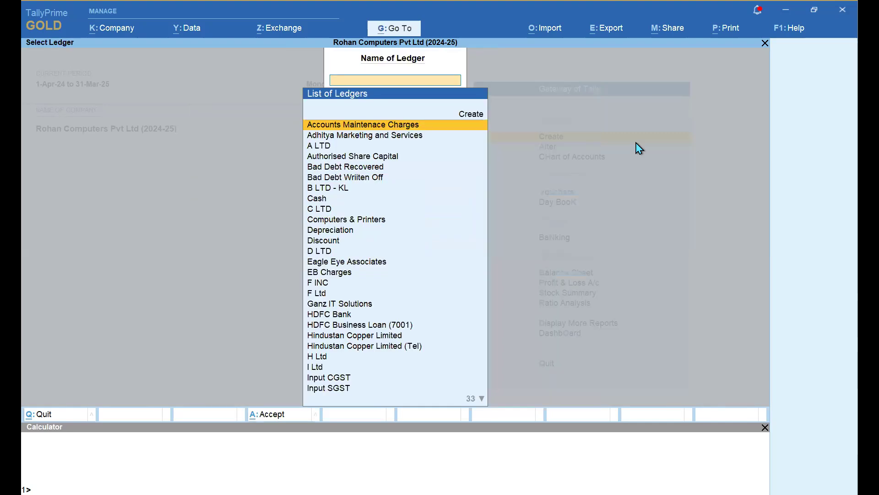
{"action": "key", "text": "Down"}
{"action": "key", "text": "Down"}
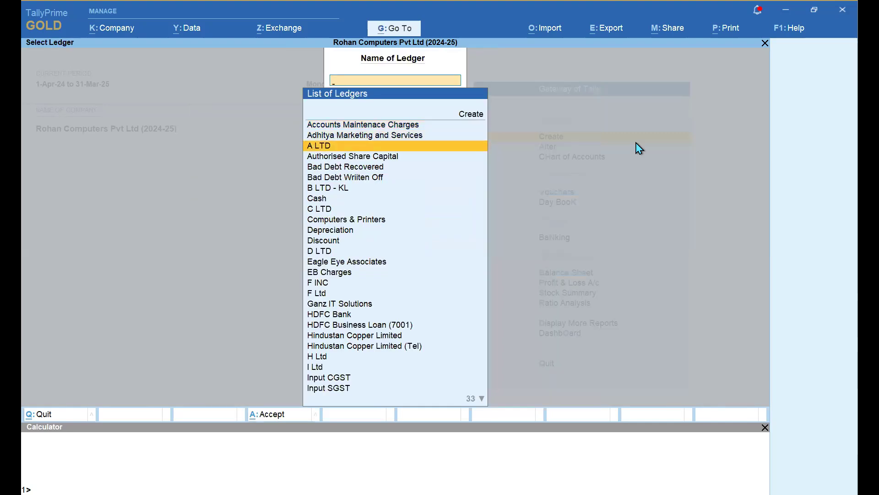
{"action": "key", "text": "Return"}
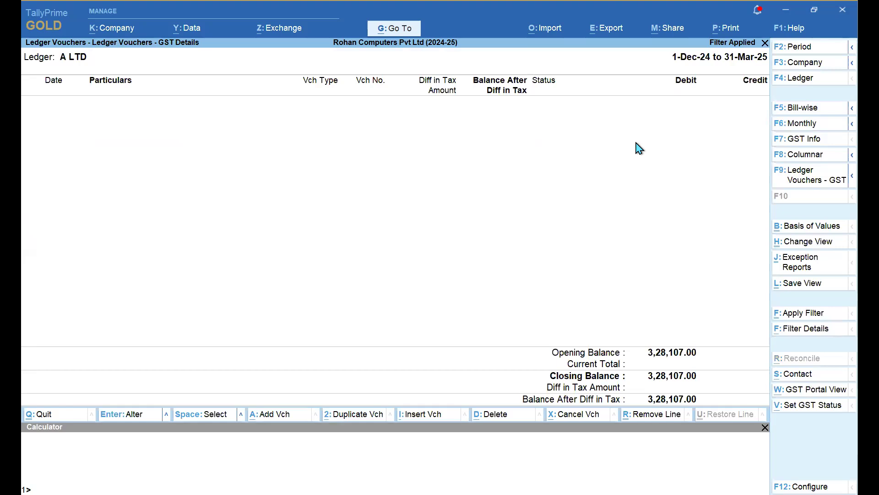
{"action": "key", "text": "F2"}
{"action": "key", "text": "Return"}
{"action": "key", "text": "Return"}
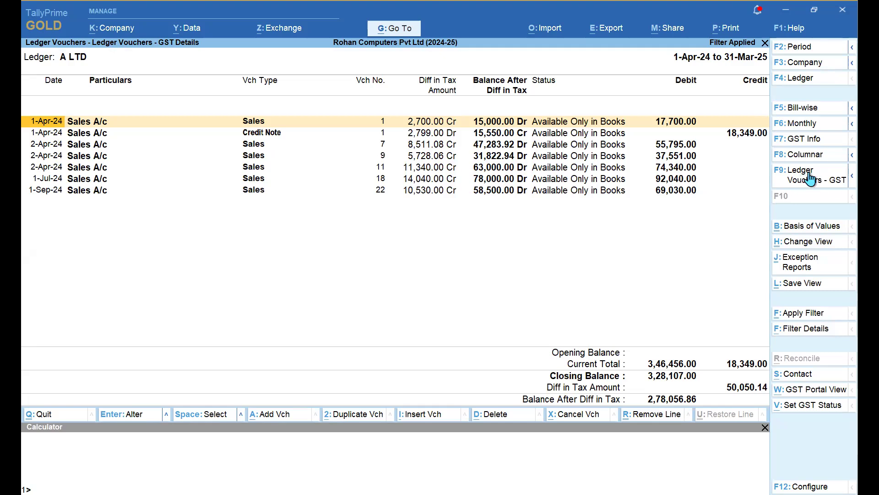
{"action": "left_click", "coordinate": [852, 179]}
{"action": "left_click", "coordinate": [723, 208]}
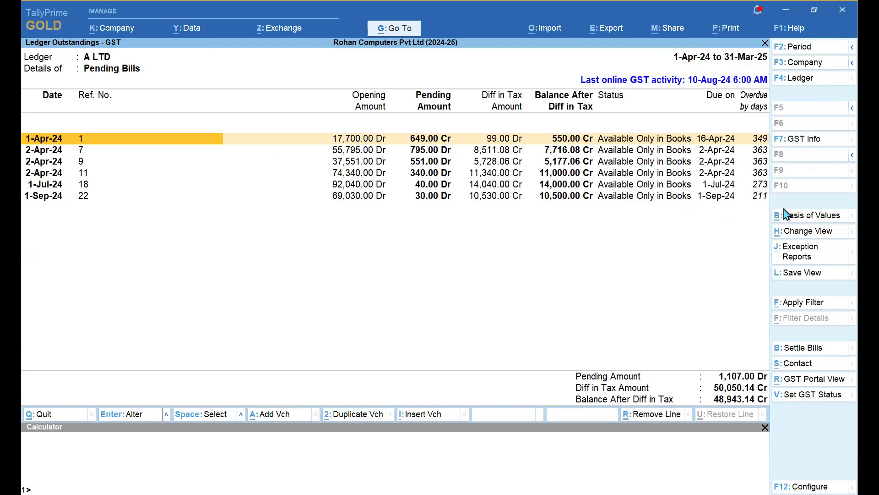
{"action": "left_click", "coordinate": [815, 143]}
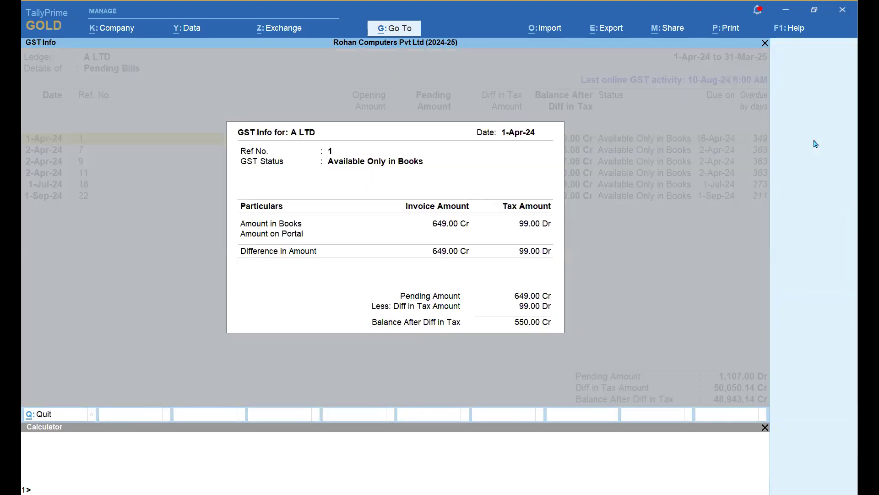
{"action": "key", "text": "Escape"}
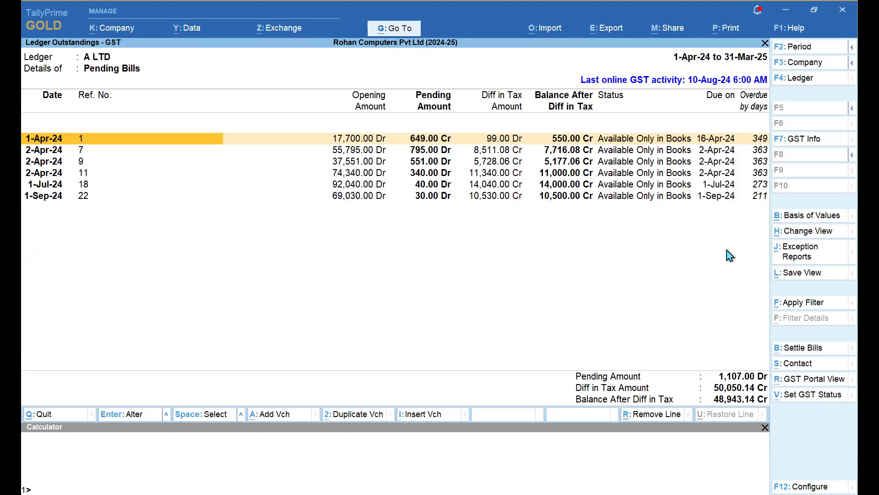
{"action": "key", "text": "Escape"}
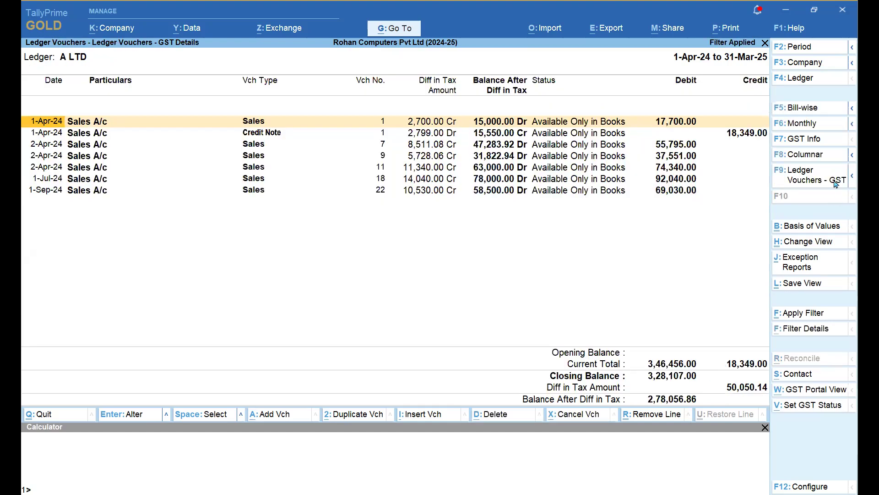
{"action": "left_click", "coordinate": [810, 180]}
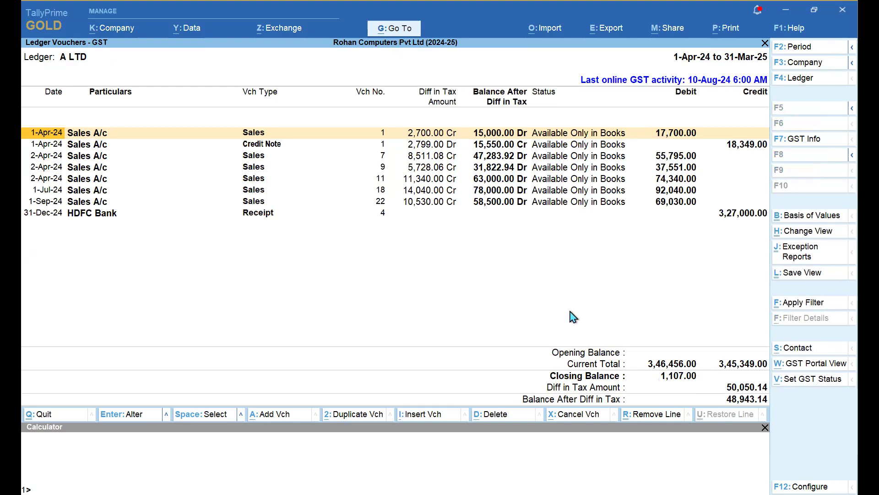
{"action": "key", "text": "Escape"}
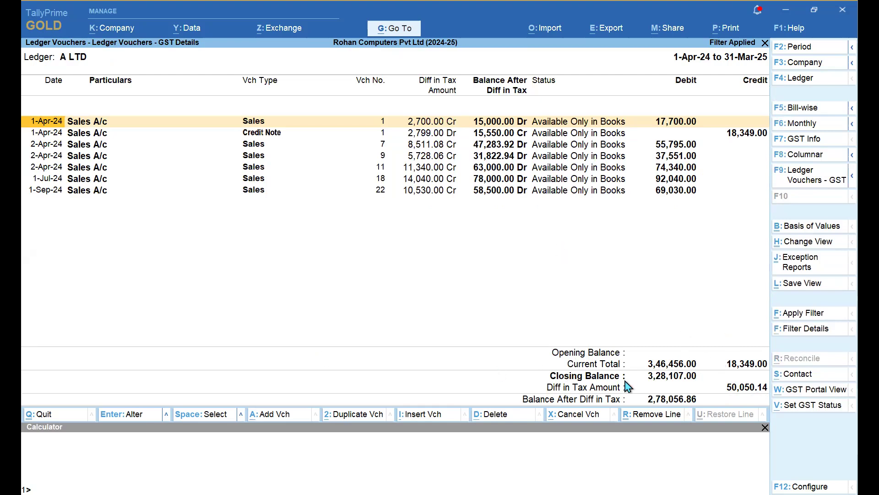
{"action": "left_click", "coordinate": [805, 389]}
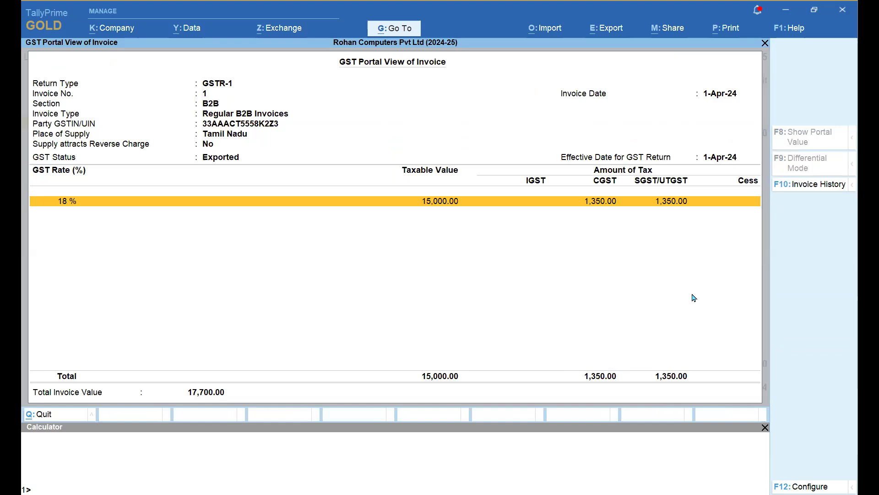
- Review invoice 1's portal history and its B2B entry, then return to A LTD's ledger report
{"action": "left_click", "coordinate": [811, 186]}
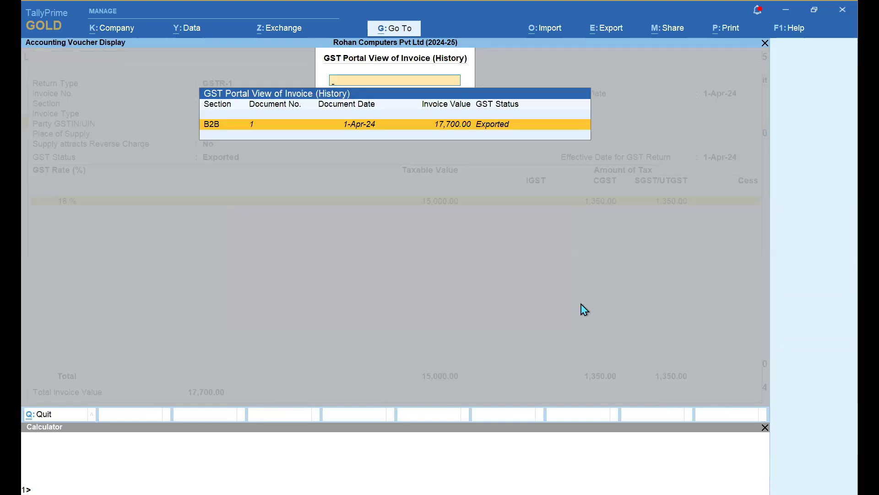
{"action": "key", "text": "Return"}
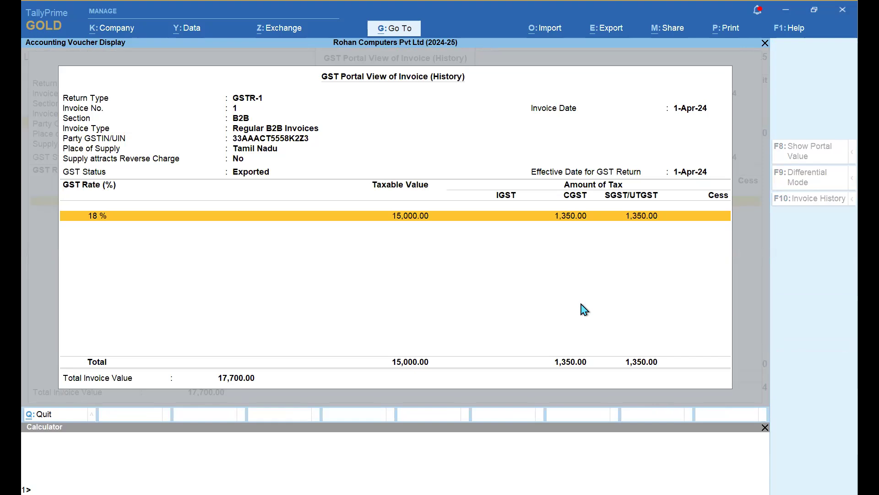
{"action": "key", "text": "Escape"}
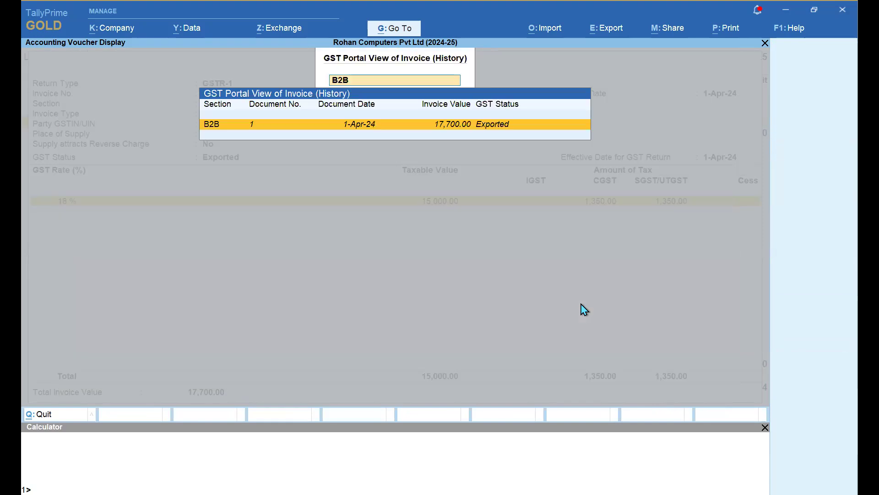
{"action": "key", "text": "Return"}
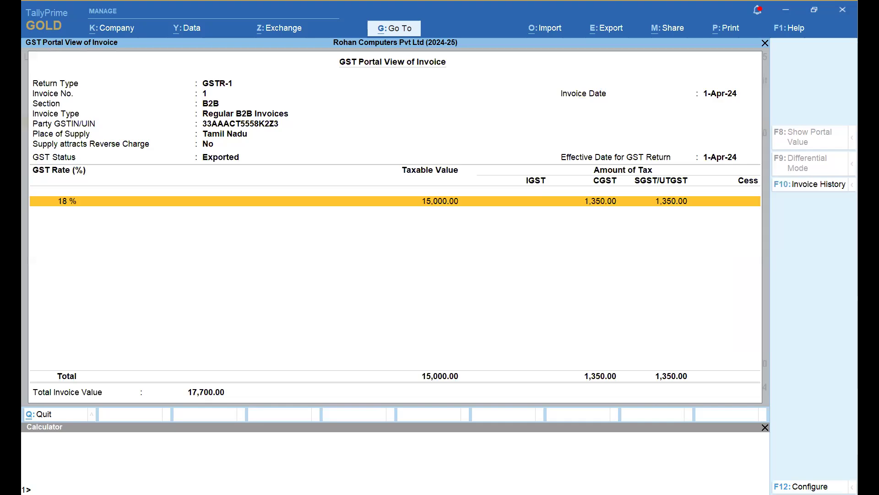
{"action": "left_click", "coordinate": [832, 186]}
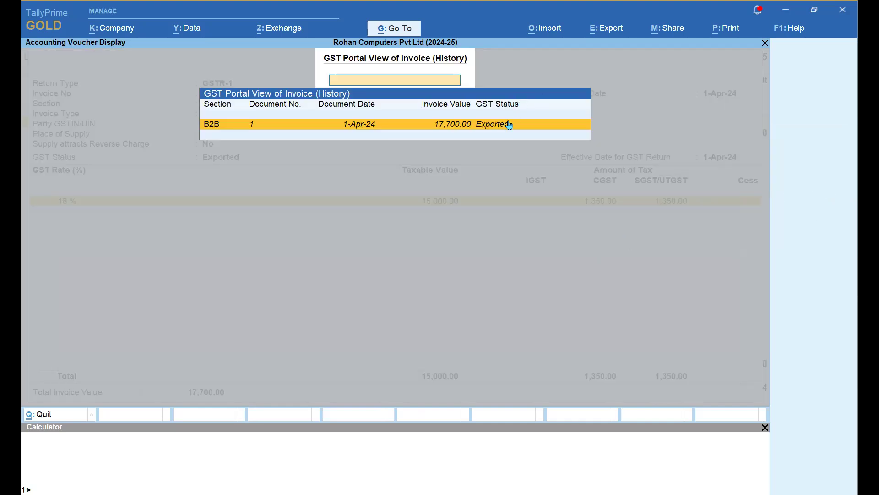
{"action": "key", "text": "Return"}
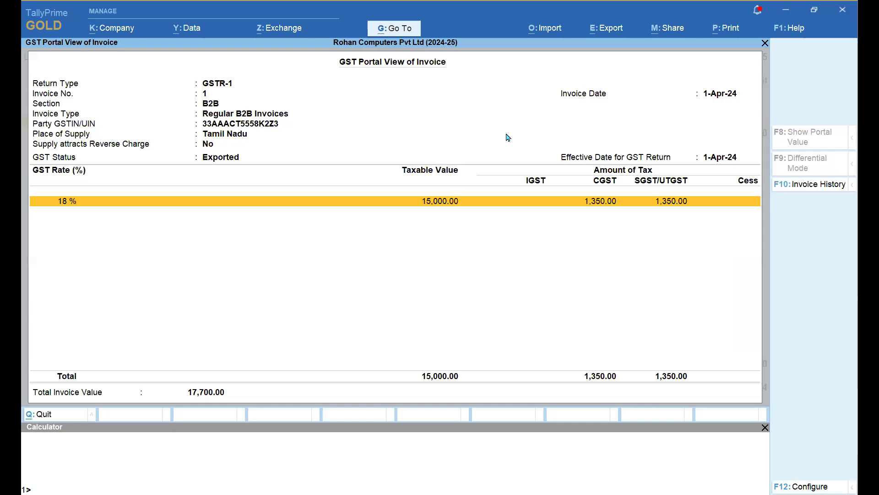
{"action": "key", "text": "Escape"}
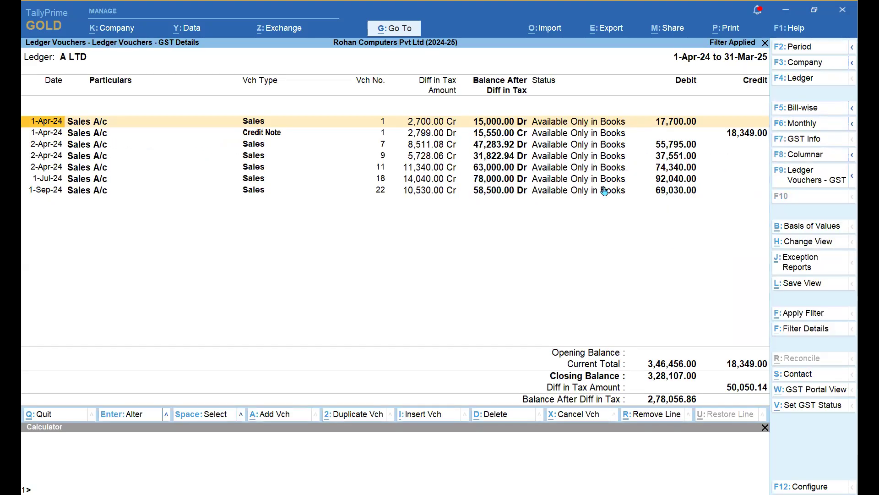
{"action": "left_click", "coordinate": [796, 374]}
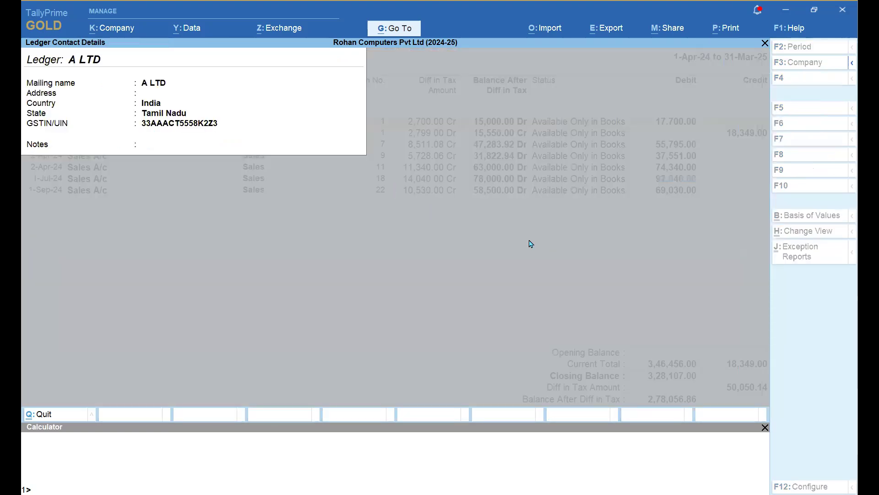
{"action": "left_click", "coordinate": [422, 200]}
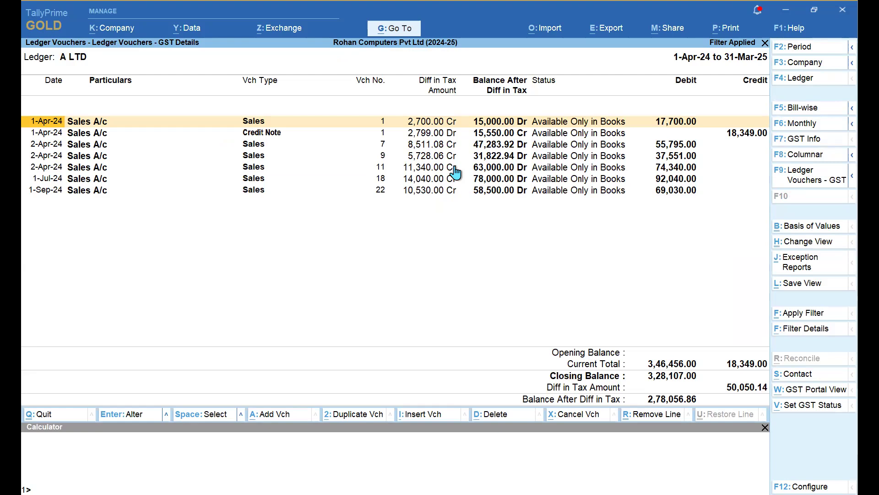
- Bring up the GSTR-1 status list for the voucher and cancel without changes
{"action": "left_click", "coordinate": [799, 407]}
{"action": "key", "text": "BackSpace"}
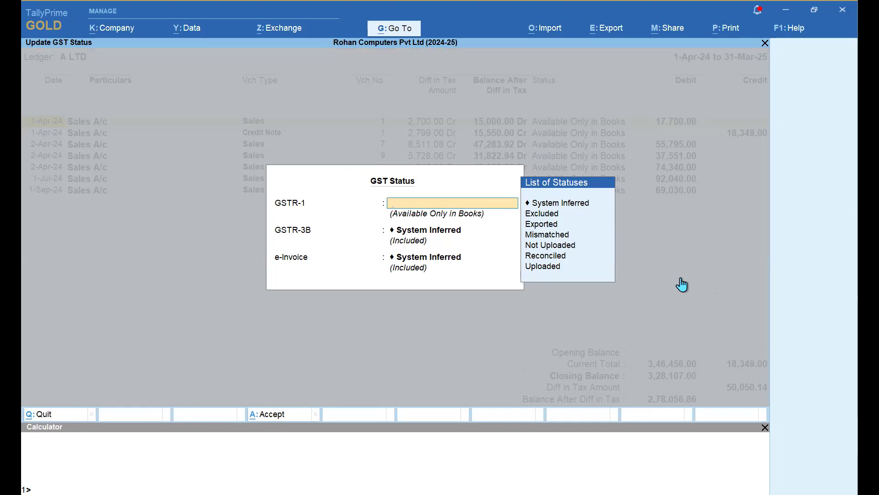
{"action": "key", "text": "Escape"}
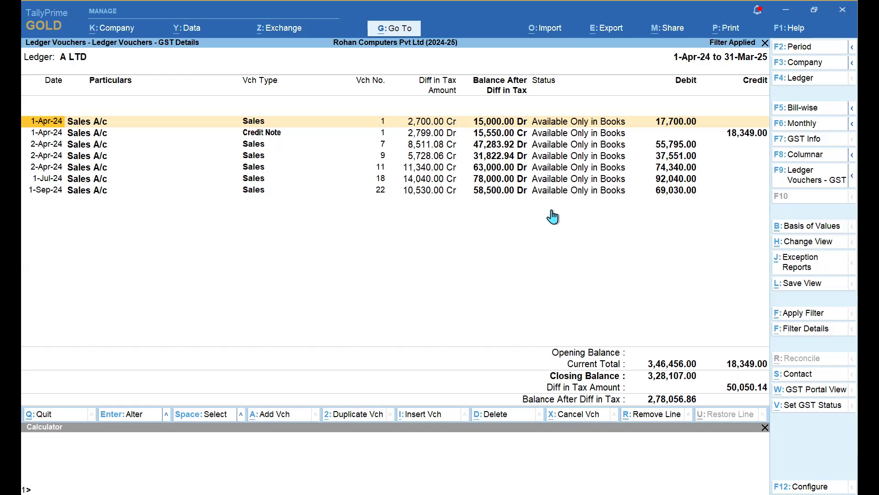
- Close A LTD's ledger report and return to the Gateway of Tally
{"action": "key", "text": "F4"}
{"action": "key", "text": "BackSpace"}
{"action": "key", "text": "BackSpace"}
{"action": "key", "text": "BackSpace"}
{"action": "key", "text": "BackSpace"}
{"action": "key", "text": "BackSpace"}
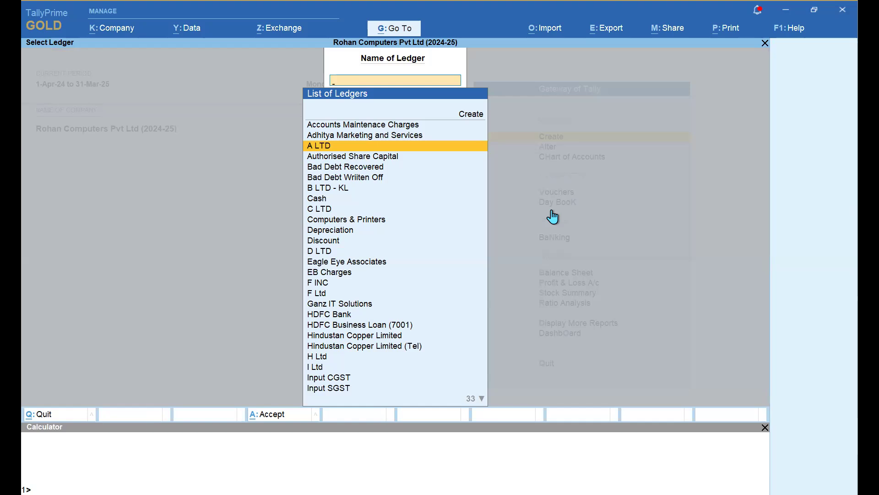
{"action": "key", "text": "Escape"}
{"action": "key", "text": "Escape"}
{"action": "key", "text": "Escape"}
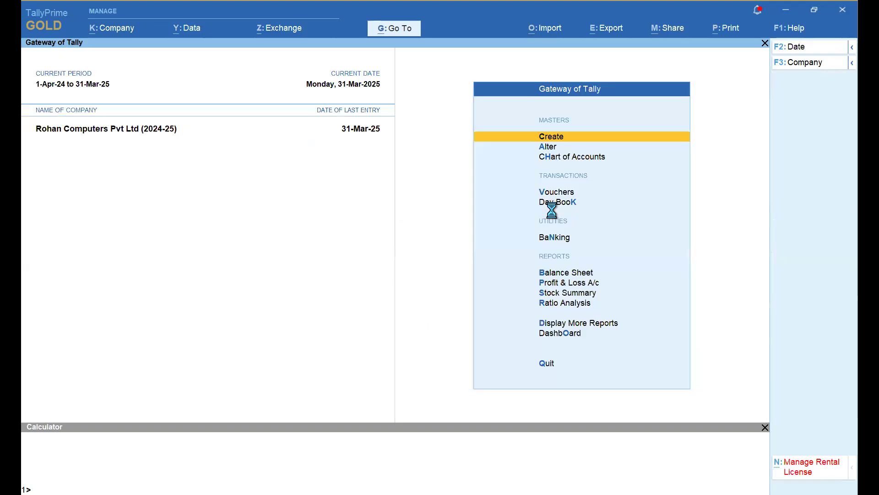
- Set Enable Stripe View for Reports to Yes under Help > Settings > Display and accept
{"action": "left_click", "coordinate": [781, 35]}
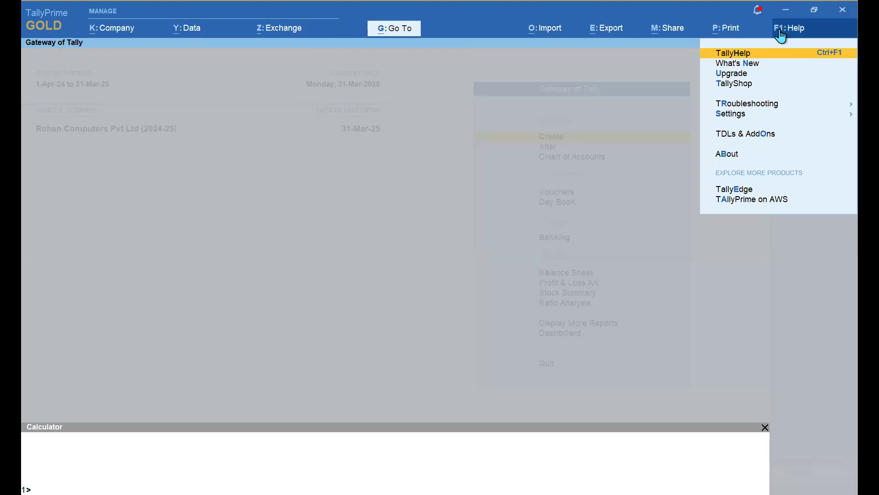
{"action": "key", "text": "Down"}
{"action": "key", "text": "Down"}
{"action": "key", "text": "Down"}
{"action": "key", "text": "Down"}
{"action": "key", "text": "Down"}
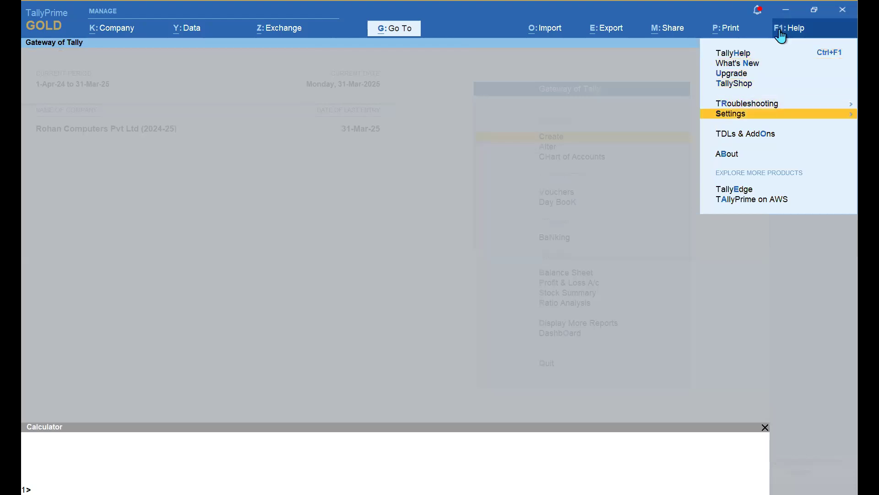
{"action": "key", "text": "Return"}
{"action": "key", "text": "Down"}
{"action": "key", "text": "Down"}
{"action": "key", "text": "Down"}
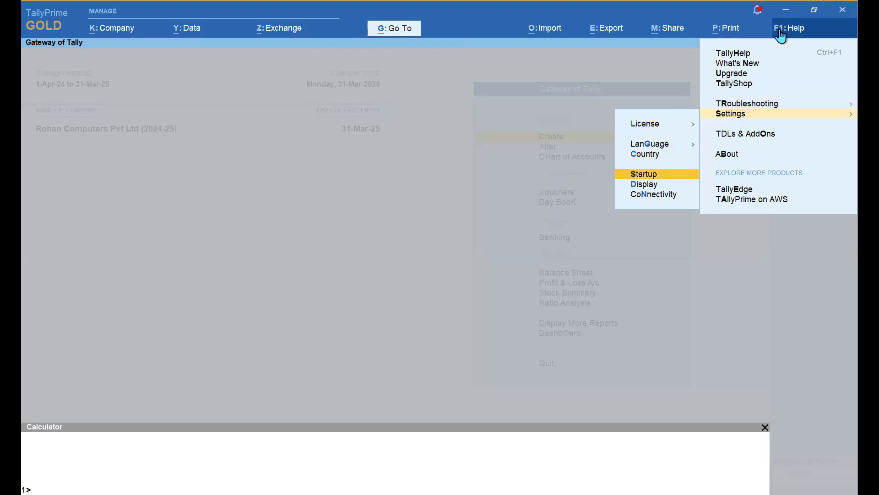
{"action": "key", "text": "Down"}
{"action": "key", "text": "Return"}
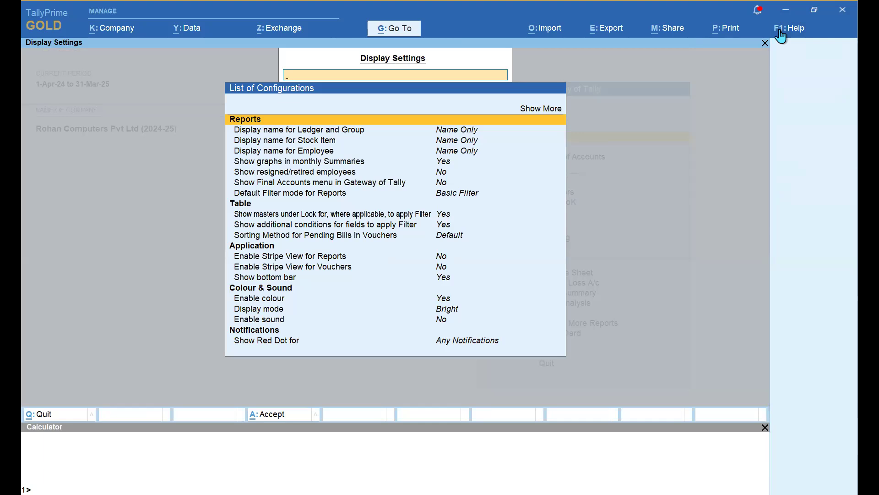
{"action": "key", "text": "Down"}
{"action": "key", "text": "Down"}
{"action": "key", "text": "Down"}
{"action": "key", "text": "Down"}
{"action": "key", "text": "Down"}
{"action": "key", "text": "Down"}
{"action": "key", "text": "Down"}
{"action": "key", "text": "Down"}
{"action": "key", "text": "Down"}
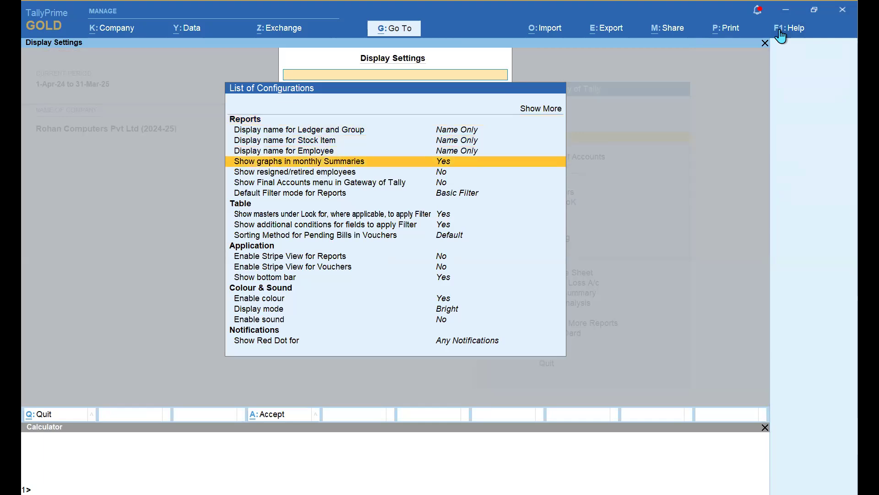
{"action": "key", "text": "Down"}
{"action": "key", "text": "Down"}
{"action": "key", "text": "Down"}
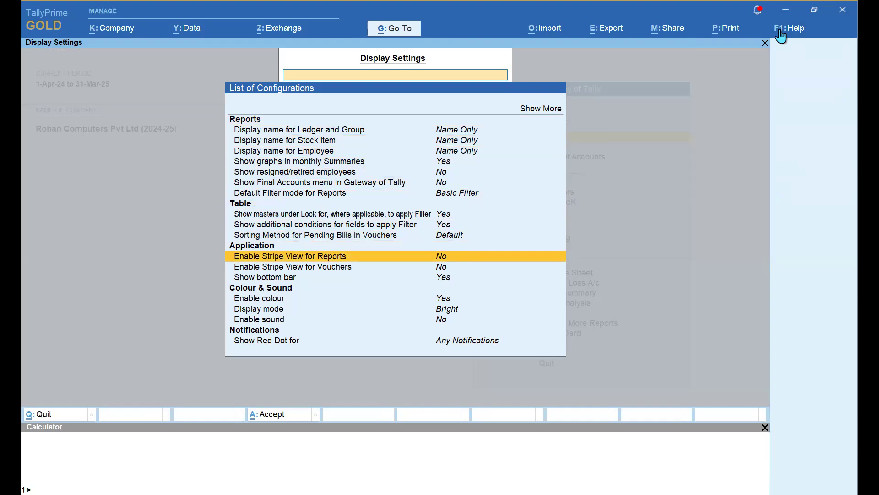
{"action": "key", "text": "Return"}
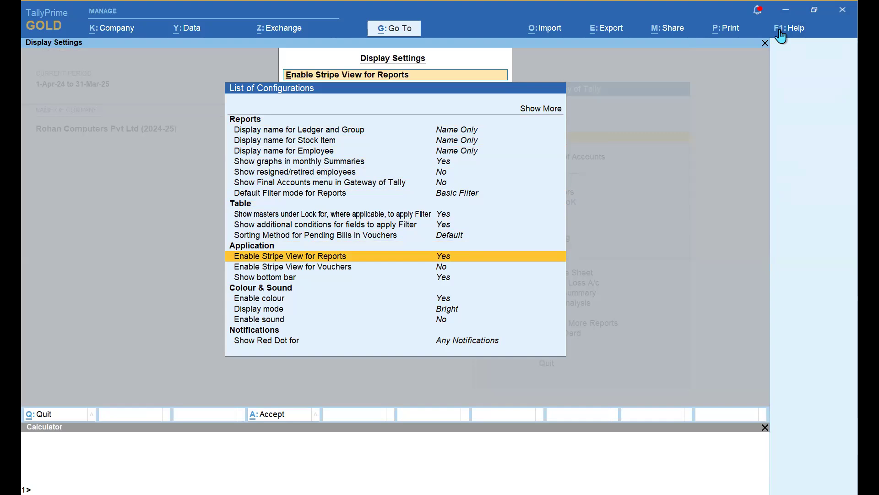
{"action": "key", "text": "ctrl+a"}
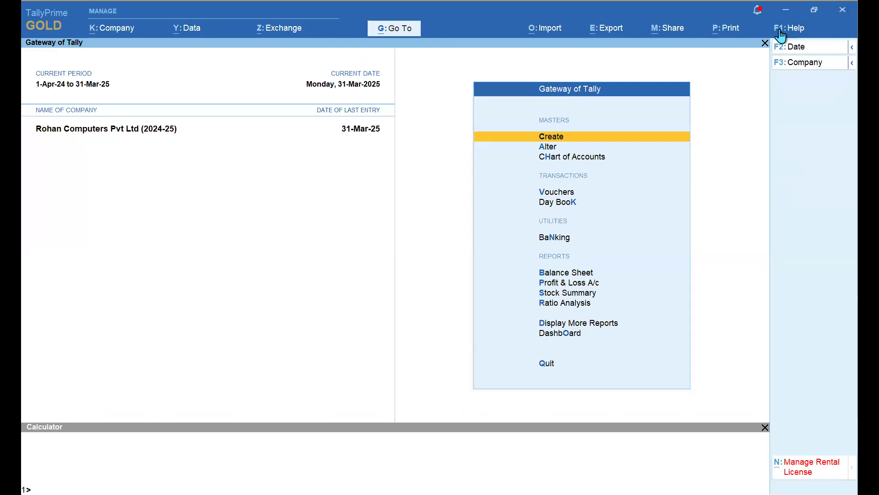
- Open the Day Book for the period 1-Apr-24 to 31-Mar-25
{"action": "key", "text": "d"}
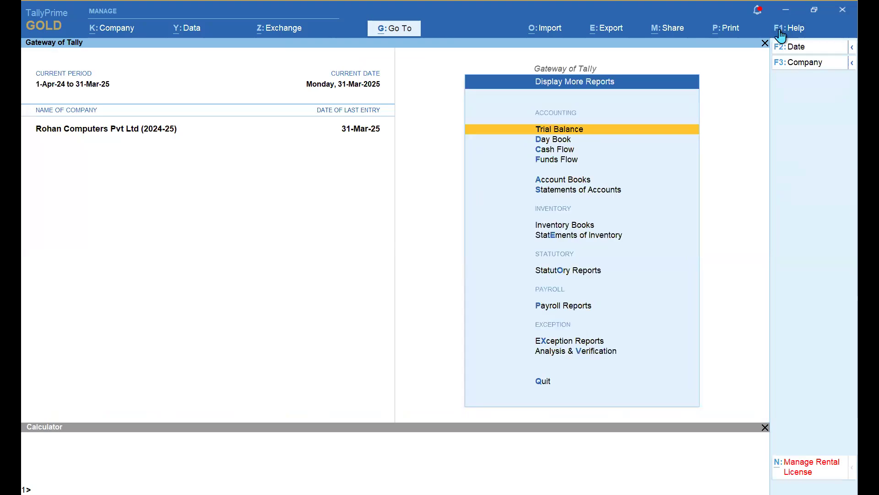
{"action": "key", "text": "Escape"}
{"action": "key", "text": "k"}
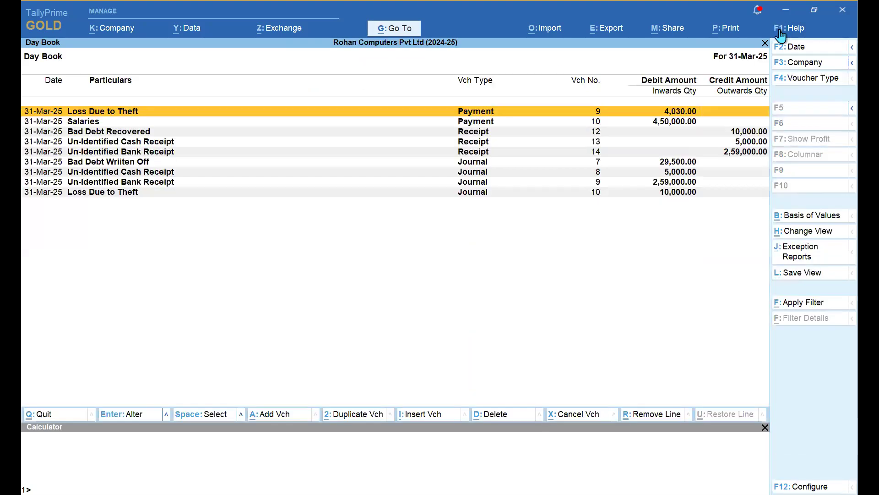
{"action": "key", "text": "F2"}
{"action": "key", "text": "Return"}
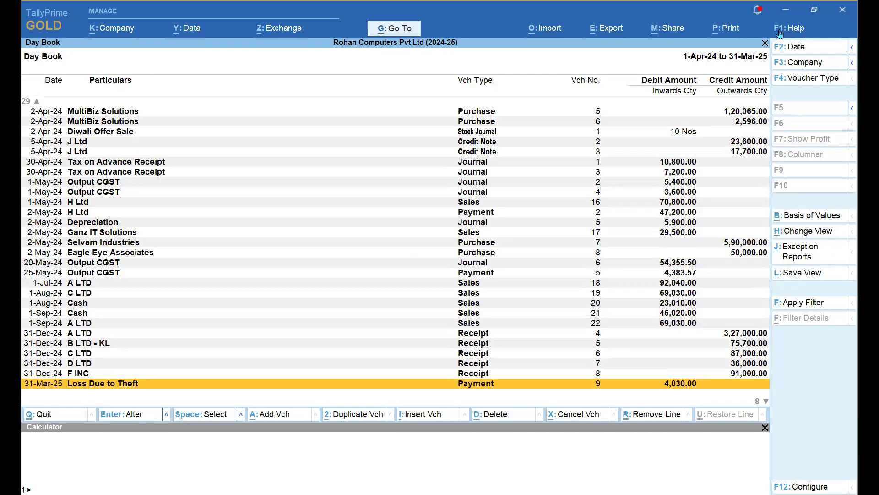
- Browse the Day Book entries from the first to the last, past C LTD and F INC
{"action": "key", "text": "Up"}
{"action": "key", "text": "Up"}
{"action": "key", "text": "Up"}
{"action": "key", "text": "Up"}
{"action": "key", "text": "Up"}
{"action": "key", "text": "Up"}
{"action": "key", "text": "Up"}
{"action": "key", "text": "Up"}
{"action": "key", "text": "Up"}
{"action": "key", "text": "Up"}
{"action": "key", "text": "Up"}
{"action": "key", "text": "Up"}
{"action": "key", "text": "Up"}
{"action": "key", "text": "Up"}
{"action": "key", "text": "Up"}
{"action": "key", "text": "Up"}
{"action": "key", "text": "Up"}
{"action": "key", "text": "Up"}
{"action": "key", "text": "Up"}
{"action": "key", "text": "Up"}
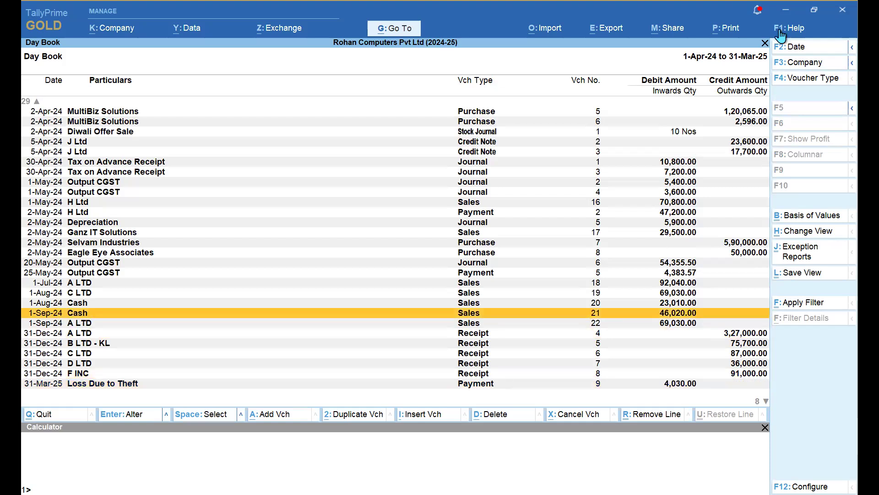
{"action": "key", "text": "Up"}
{"action": "key", "text": "Up"}
{"action": "key", "text": "Up"}
{"action": "key", "text": "Up"}
{"action": "key", "text": "Up"}
{"action": "key", "text": "Up"}
{"action": "key", "text": "Up"}
{"action": "key", "text": "Up"}
{"action": "key", "text": "Up"}
{"action": "key", "text": "Up"}
{"action": "key", "text": "Up"}
{"action": "key", "text": "Up"}
{"action": "key", "text": "Up"}
{"action": "key", "text": "Up"}
{"action": "key", "text": "Up"}
{"action": "key", "text": "Up"}
{"action": "key", "text": "Up"}
{"action": "key", "text": "Up"}
{"action": "key", "text": "Up"}
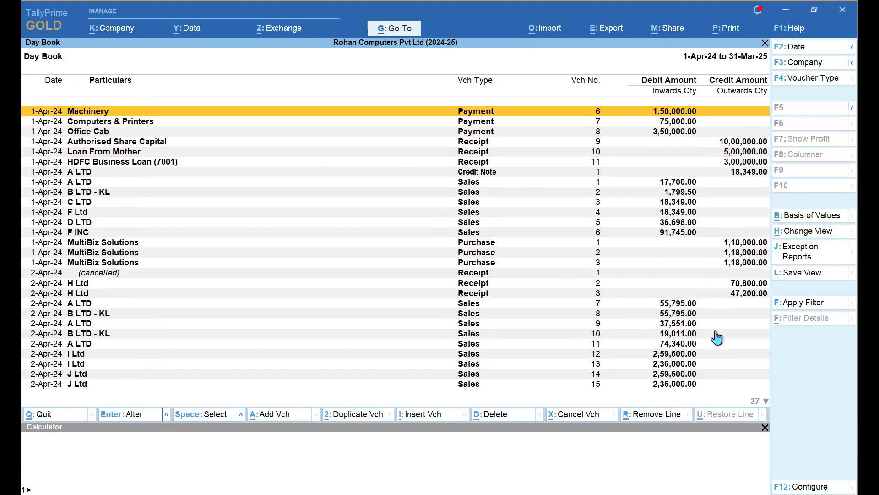
{"action": "key", "text": "Down"}
{"action": "key", "text": "Down"}
{"action": "key", "text": "Down"}
{"action": "key", "text": "Down"}
{"action": "key", "text": "Down"}
{"action": "key", "text": "Down"}
{"action": "key", "text": "Down"}
{"action": "key", "text": "Down"}
{"action": "key", "text": "Down"}
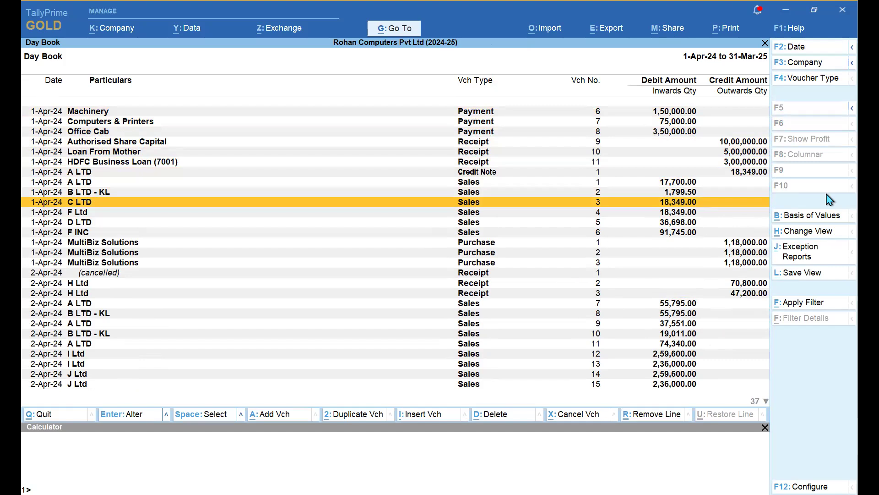
{"action": "key", "text": "Down"}
{"action": "key", "text": "Down"}
{"action": "key", "text": "Down"}
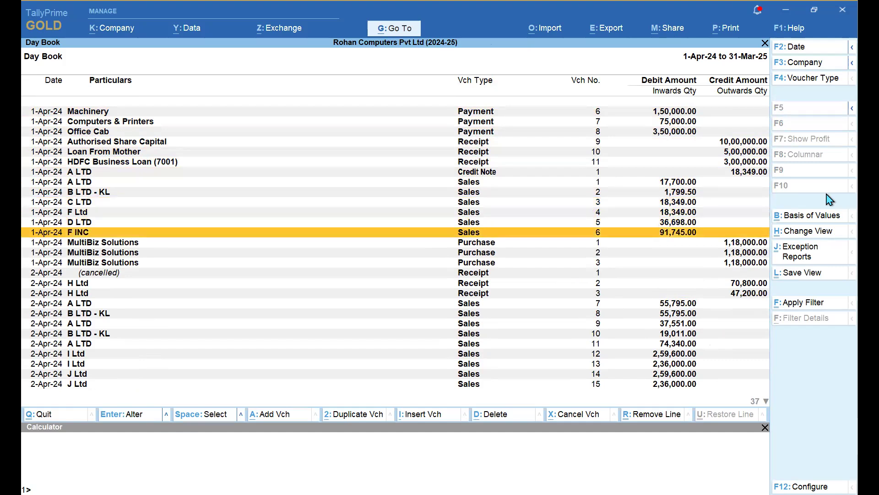
{"action": "key", "text": "Down"}
{"action": "key", "text": "Down"}
{"action": "key", "text": "Down"}
{"action": "key", "text": "Down"}
{"action": "key", "text": "Down"}
{"action": "key", "text": "Down"}
{"action": "key", "text": "Down"}
{"action": "key", "text": "Down"}
{"action": "key", "text": "Down"}
{"action": "key", "text": "Down"}
{"action": "key", "text": "Down"}
{"action": "key", "text": "Down"}
{"action": "key", "text": "Down"}
{"action": "key", "text": "Down"}
{"action": "key", "text": "Down"}
{"action": "key", "text": "Down"}
{"action": "key", "text": "Down"}
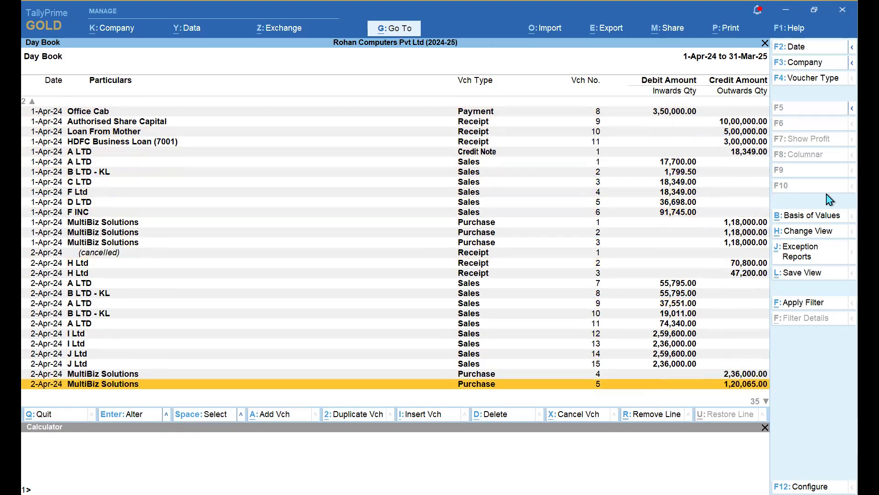
{"action": "key", "text": "ctrl"}
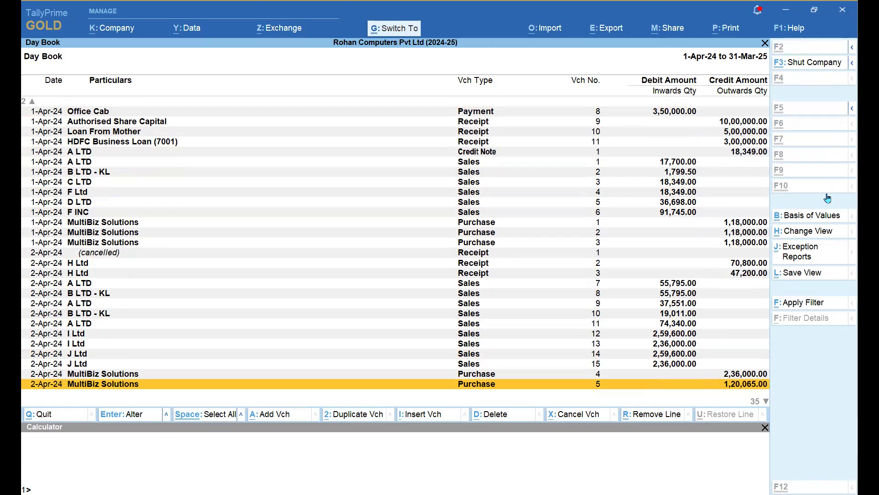
- Set Enable Stripe View to Yes in the Day Book print configuration
{"action": "key", "text": "ctrl+p"}
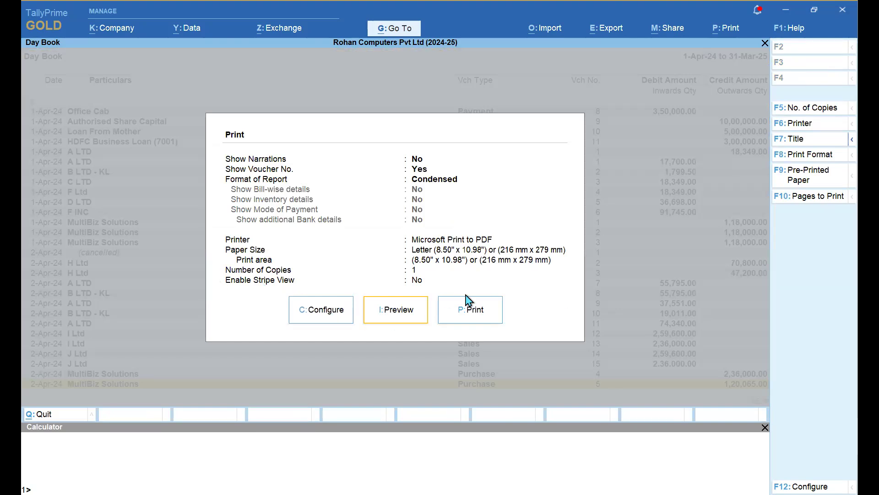
{"action": "type", "text": "cStripe View"}
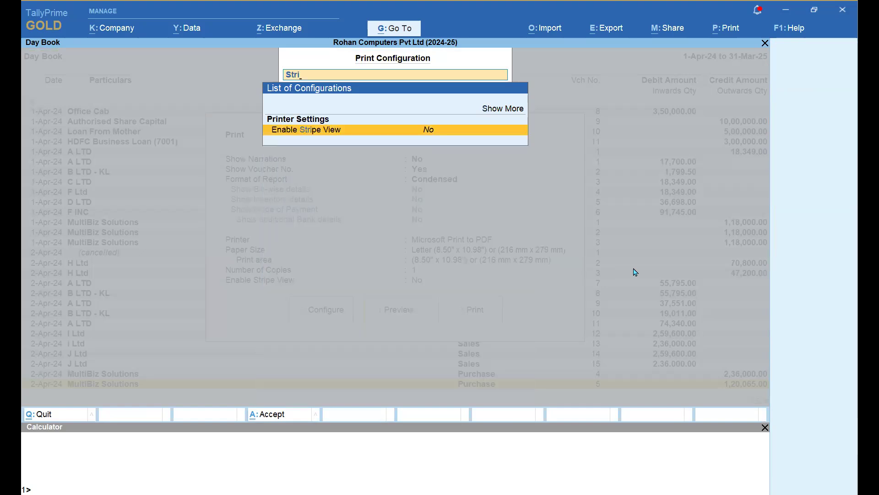
{"action": "key", "text": "Return"}
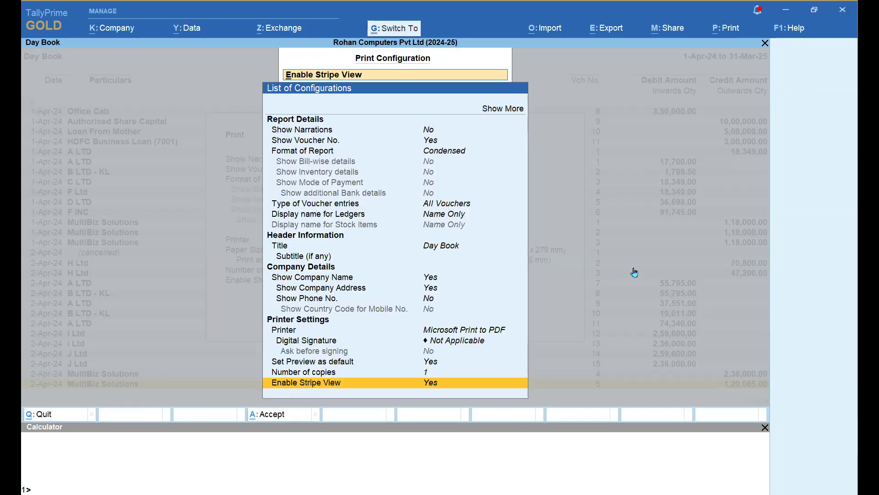
{"action": "key", "text": "Escape"}
- Preview the striped Day Book print at full page width, then close the preview
{"action": "key", "text": "i"}
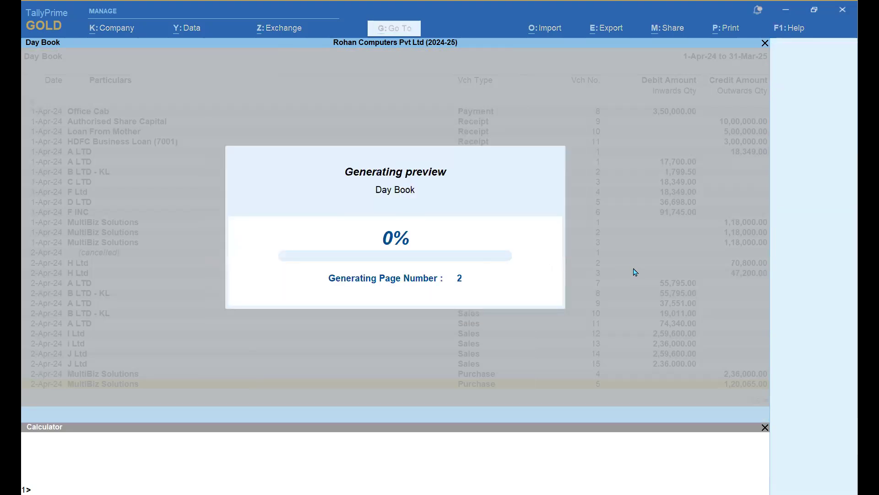
{"action": "key", "text": "alt+z"}
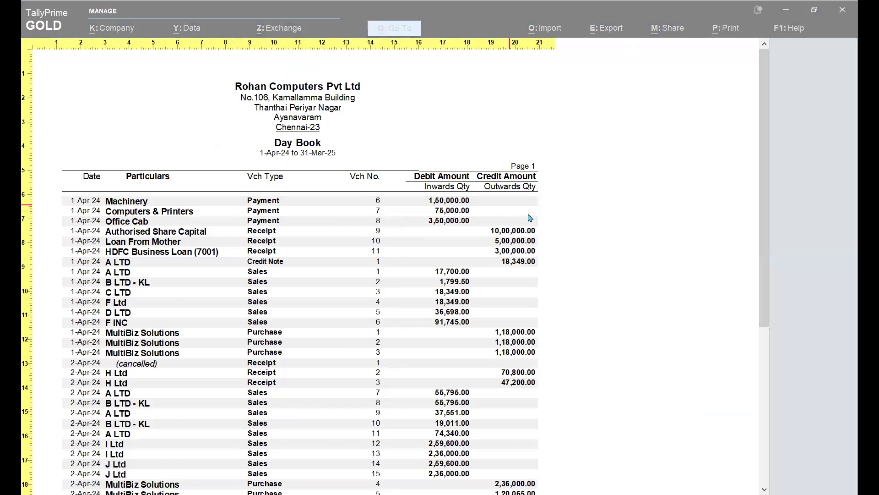
{"action": "scroll", "coordinate": [519, 317], "scroll_direction": "down", "scroll_amount": 3}
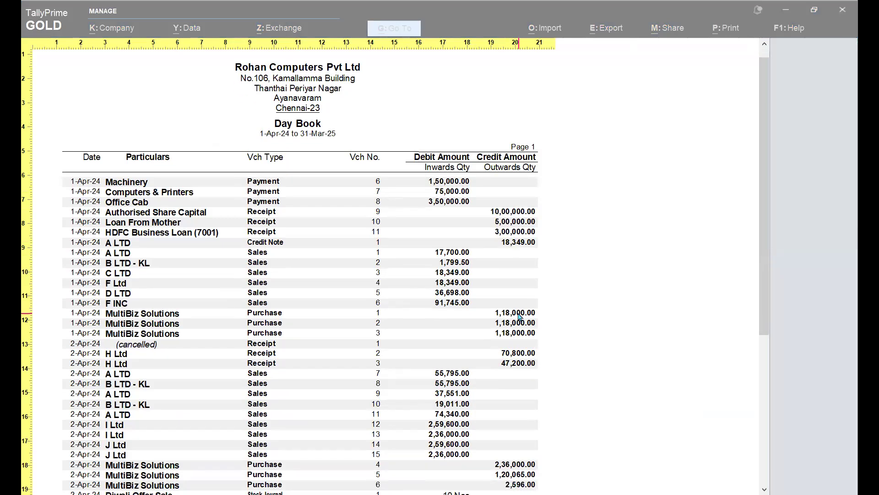
{"action": "scroll", "coordinate": [520, 316], "scroll_direction": "down", "scroll_amount": 1}
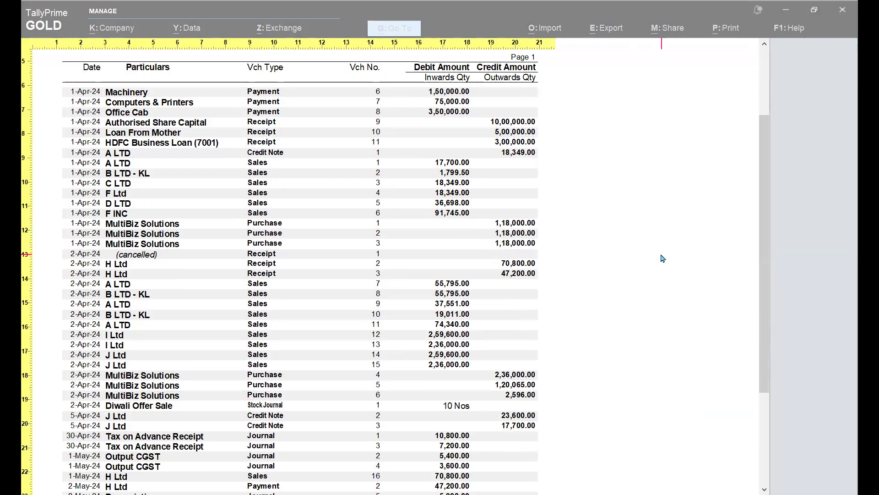
{"action": "scroll", "coordinate": [663, 259], "scroll_direction": "up", "scroll_amount": 1}
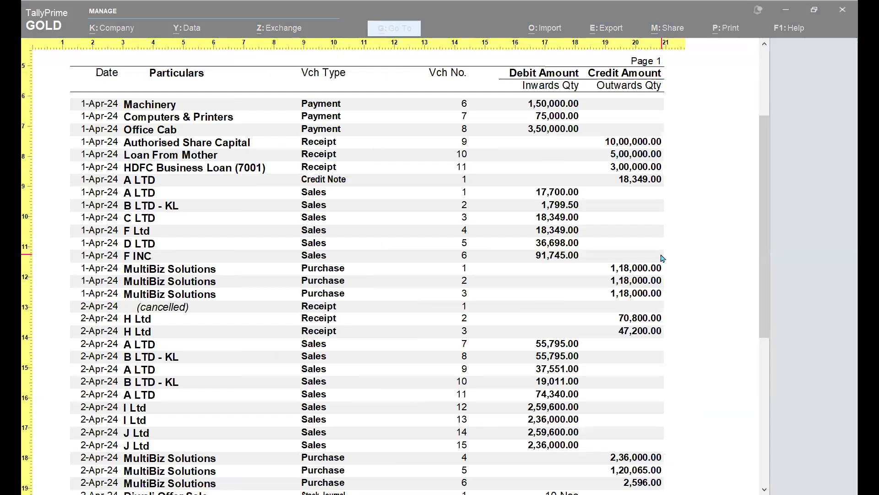
{"action": "scroll", "coordinate": [541, 289], "scroll_direction": "up", "scroll_amount": 1}
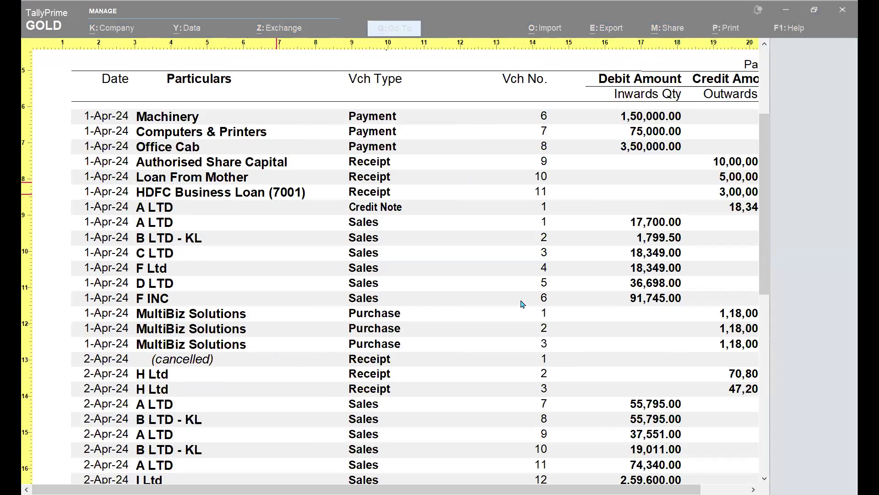
{"action": "key", "text": "Escape"}
{"action": "key", "text": "Escape"}
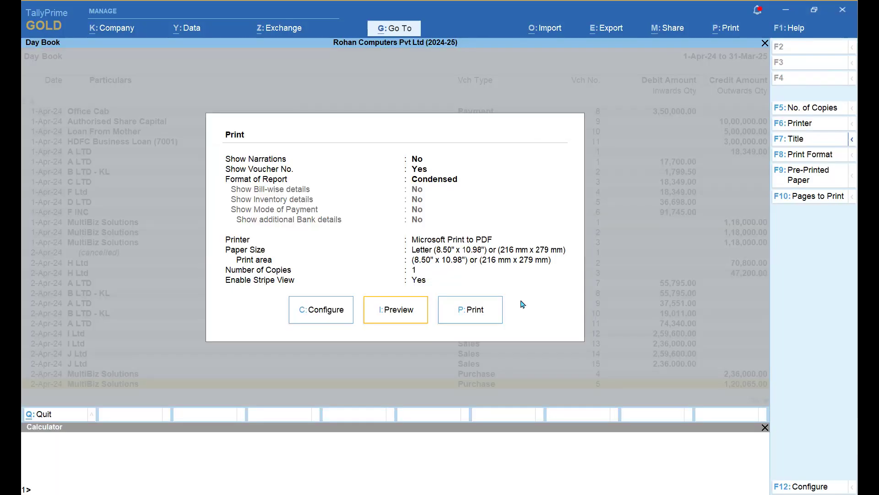
{"action": "key", "text": "Escape"}
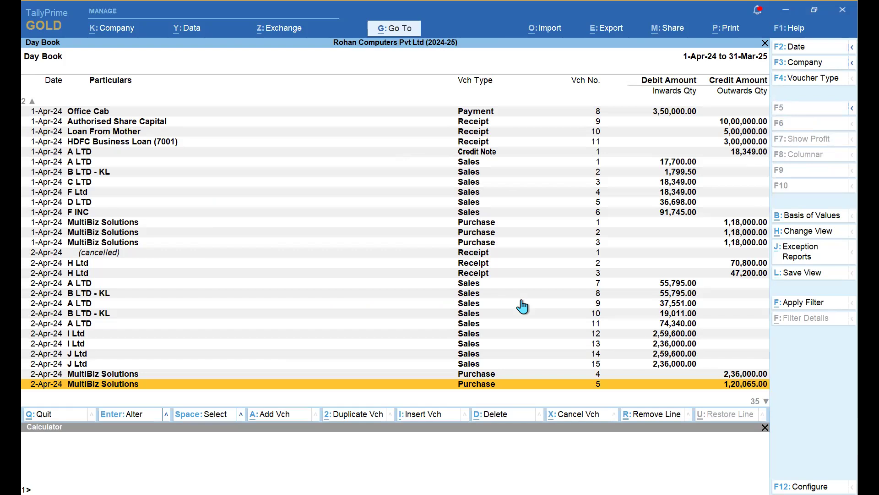
- Open I Ltd's Sales voucher 12, step past its party details, and return to the Day Book
{"action": "left_click", "coordinate": [471, 333]}
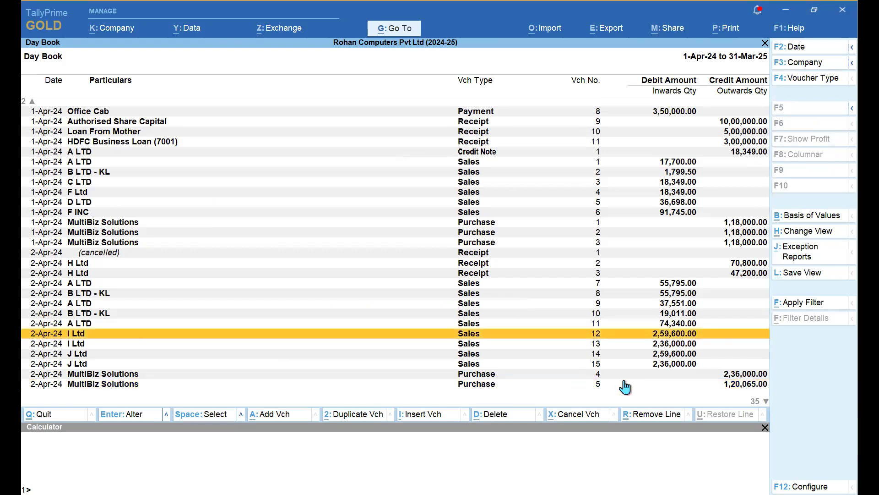
{"action": "key", "text": "Return"}
{"action": "key", "text": "Return"}
{"action": "key", "text": "Return"}
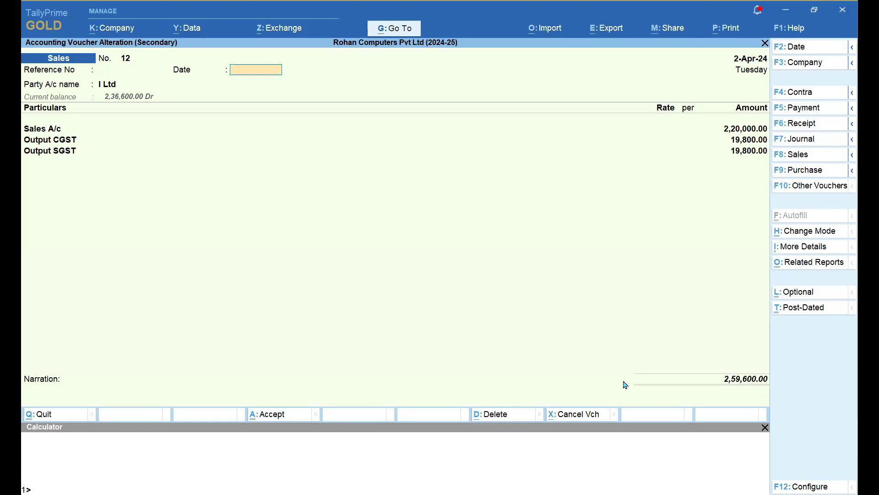
{"action": "key", "text": "Return"}
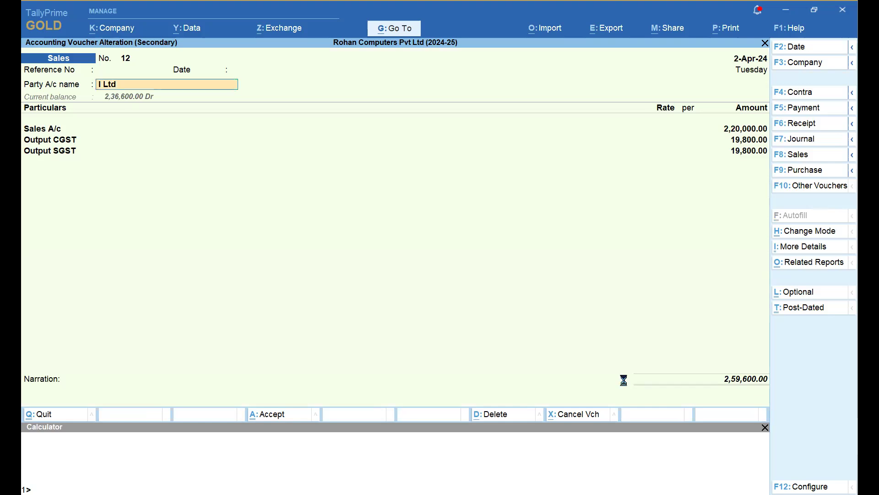
{"action": "key", "text": "Return"}
{"action": "key", "text": "Escape"}
{"action": "key", "text": "Return"}
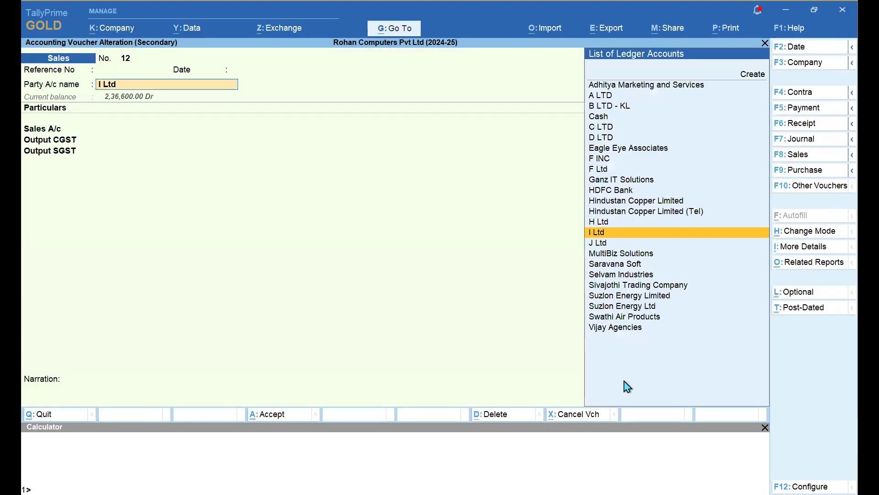
{"action": "key", "text": "Return"}
{"action": "key", "text": "Escape"}
{"action": "key", "text": "Escape"}
- Reopen I Ltd's Sales voucher 12 for alteration and bring up its F12 Configuration
{"action": "key", "text": "Up"}
{"action": "key", "text": "Up"}
{"action": "key", "text": "Up"}
{"action": "key", "text": "Up"}
{"action": "key", "text": "Up"}
{"action": "key", "text": "Up"}
{"action": "key", "text": "Up"}
{"action": "key", "text": "Up"}
{"action": "key", "text": "Up"}
{"action": "key", "text": "Up"}
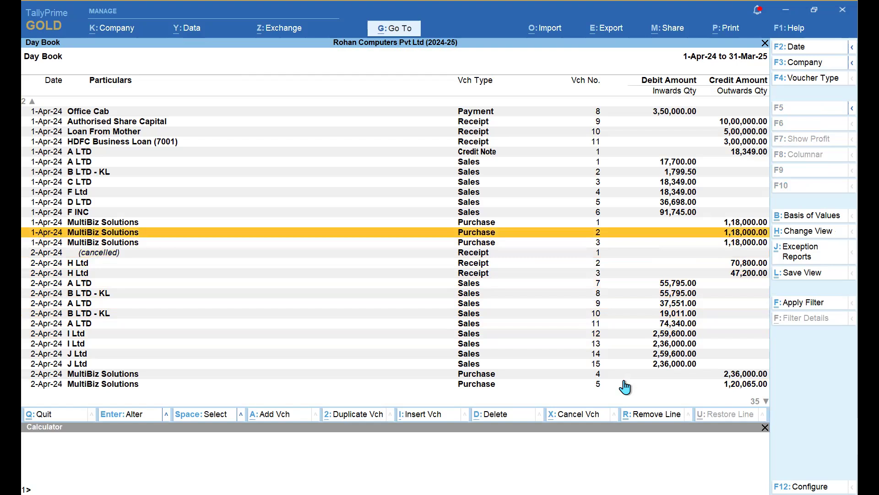
{"action": "key", "text": "Up"}
{"action": "key", "text": "Up"}
{"action": "key", "text": "Up"}
{"action": "key", "text": "Up"}
{"action": "key", "text": "Up"}
{"action": "key", "text": "Up"}
{"action": "key", "text": "Up"}
{"action": "key", "text": "Up"}
{"action": "key", "text": "Up"}
{"action": "key", "text": "Up"}
{"action": "key", "text": "Up"}
{"action": "key", "text": "Up"}
{"action": "key", "text": "Up"}
{"action": "key", "text": "Up"}
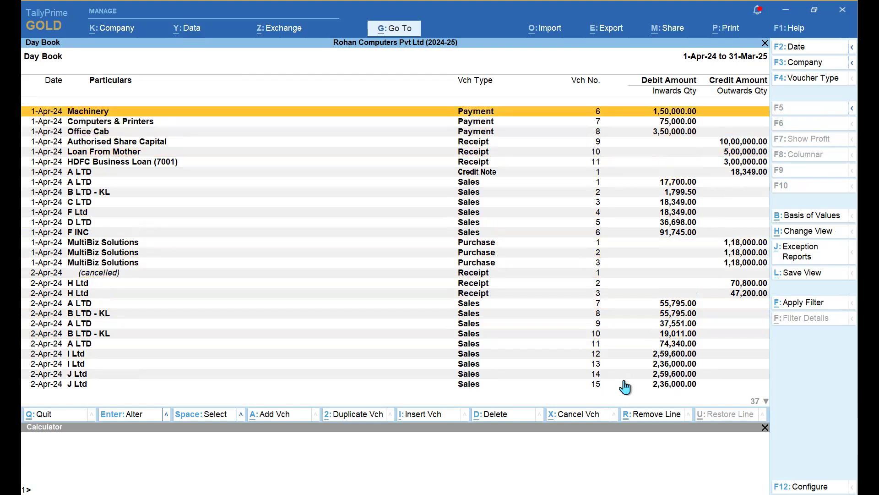
{"action": "key", "text": "Down"}
{"action": "key", "text": "Down"}
{"action": "key", "text": "Down"}
{"action": "key", "text": "Down"}
{"action": "key", "text": "Down"}
{"action": "key", "text": "Down"}
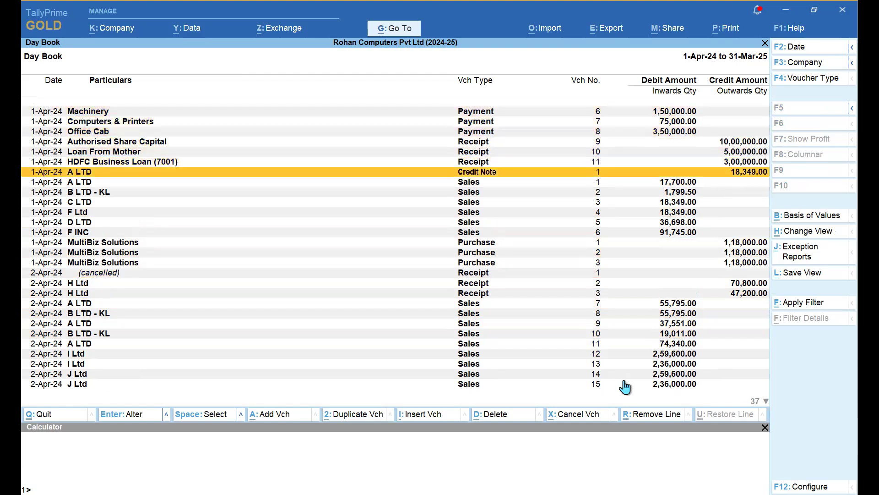
{"action": "key", "text": "Down"}
{"action": "key", "text": "Down"}
{"action": "key", "text": "Down"}
{"action": "key", "text": "Down"}
{"action": "key", "text": "Down"}
{"action": "key", "text": "Down"}
{"action": "key", "text": "Down"}
{"action": "key", "text": "Down"}
{"action": "key", "text": "Down"}
{"action": "key", "text": "Down"}
{"action": "key", "text": "Down"}
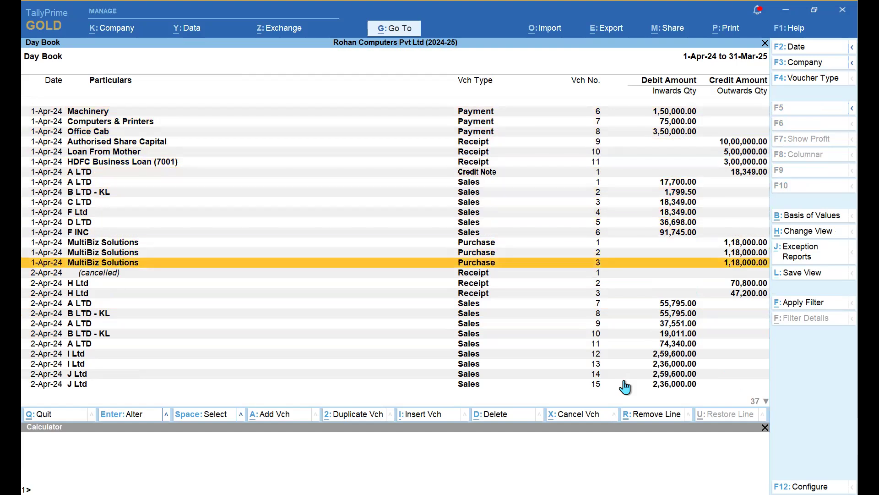
{"action": "key", "text": "Down"}
{"action": "key", "text": "Down"}
{"action": "key", "text": "Down"}
{"action": "key", "text": "Down"}
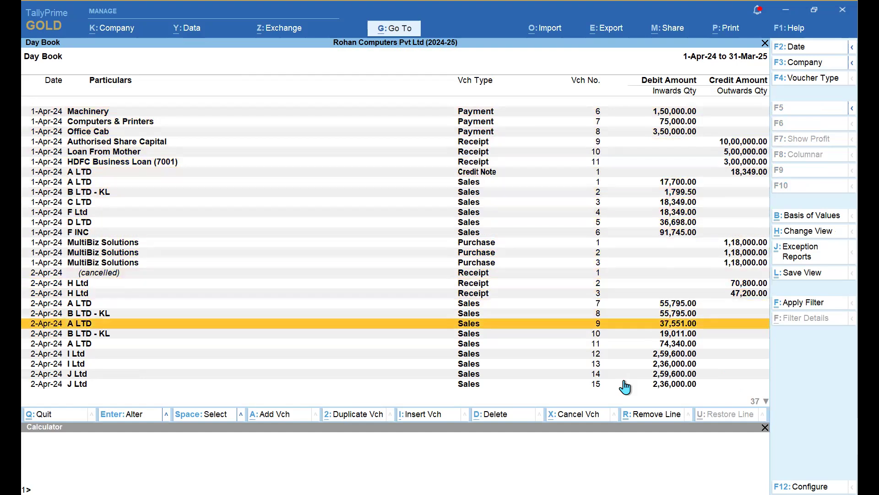
{"action": "key", "text": "Down"}
{"action": "key", "text": "Down"}
{"action": "key", "text": "Down"}
{"action": "key", "text": "Return"}
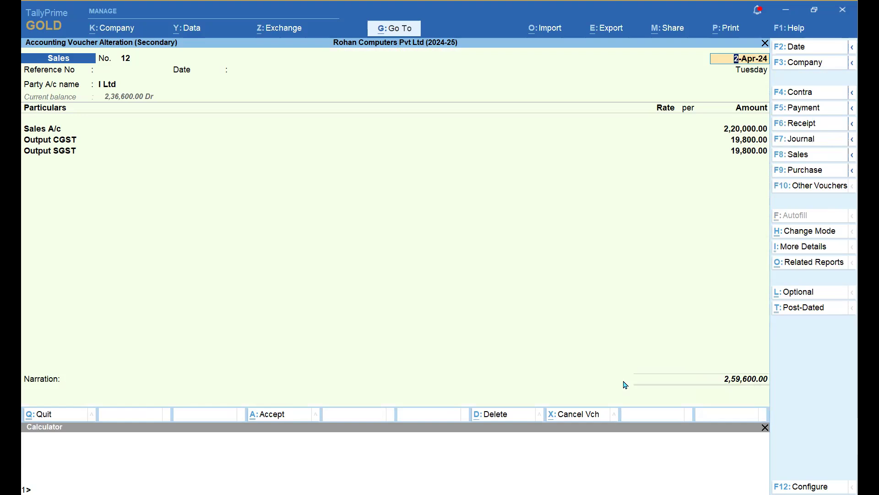
{"action": "key", "text": "F12"}
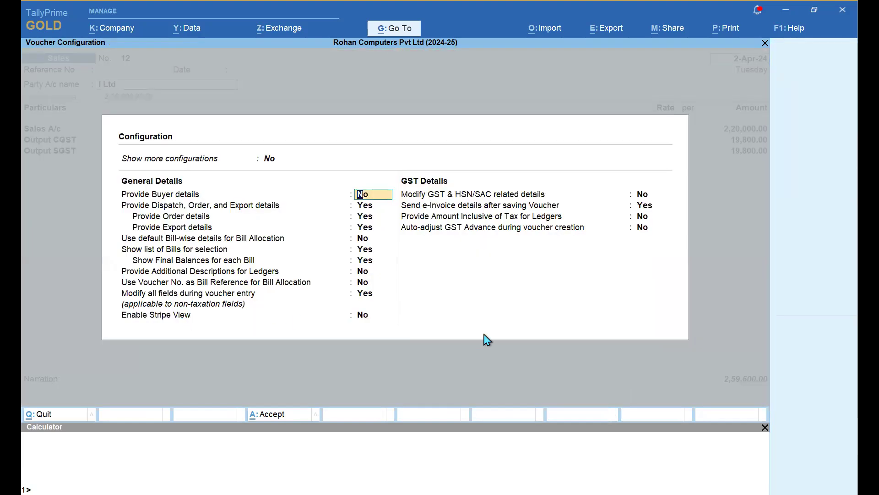
- Set Enable Stripe View to Yes in the voucher configuration and accept it
{"action": "key", "text": "Up"}
{"action": "type", "text": "y"}
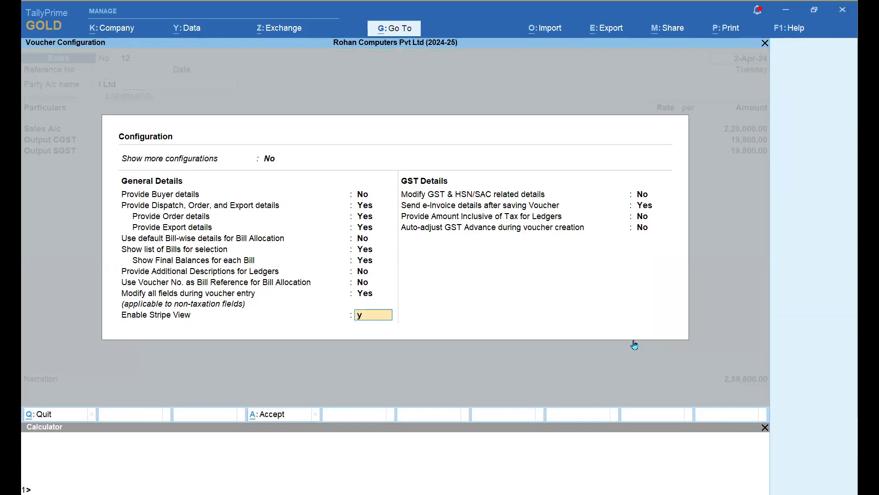
{"action": "key", "text": "Return"}
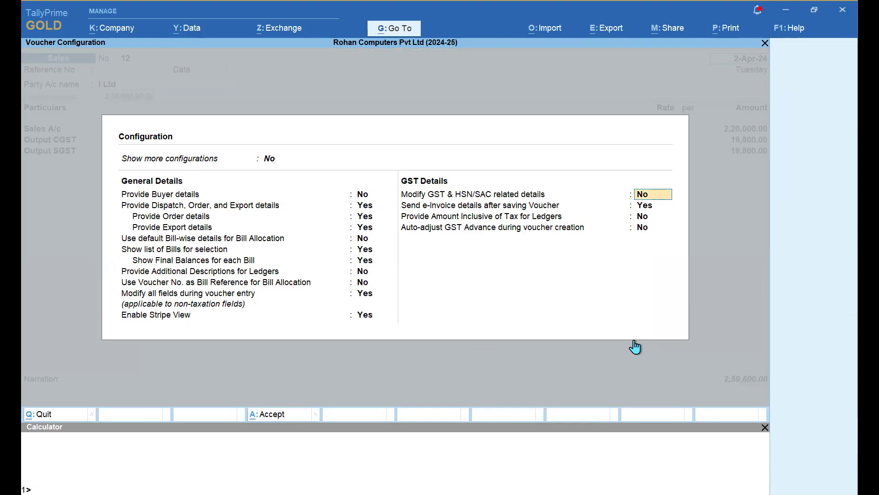
{"action": "key", "text": "ctrl"}
{"action": "key", "text": "ctrl+a"}
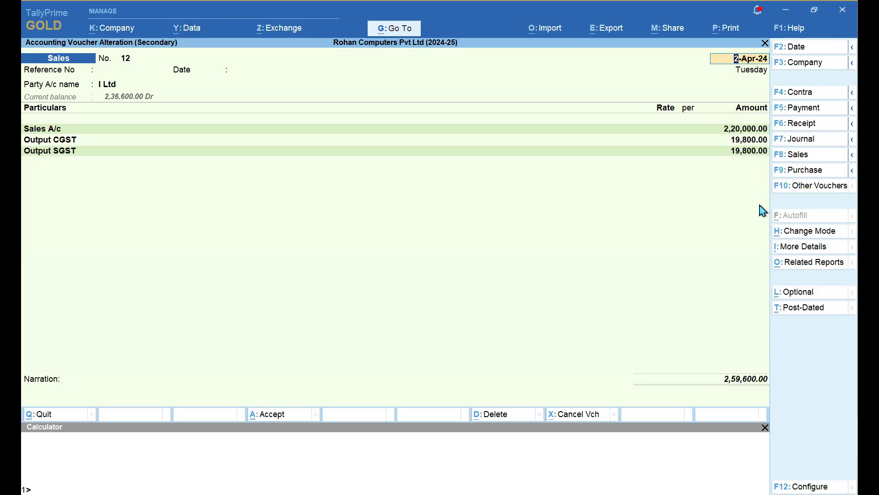
- Check striped voucher 14 of J Ltd from the Day Book, then return to Gateway of Tally
{"action": "key", "text": "Escape"}
{"action": "key", "text": "Escape"}
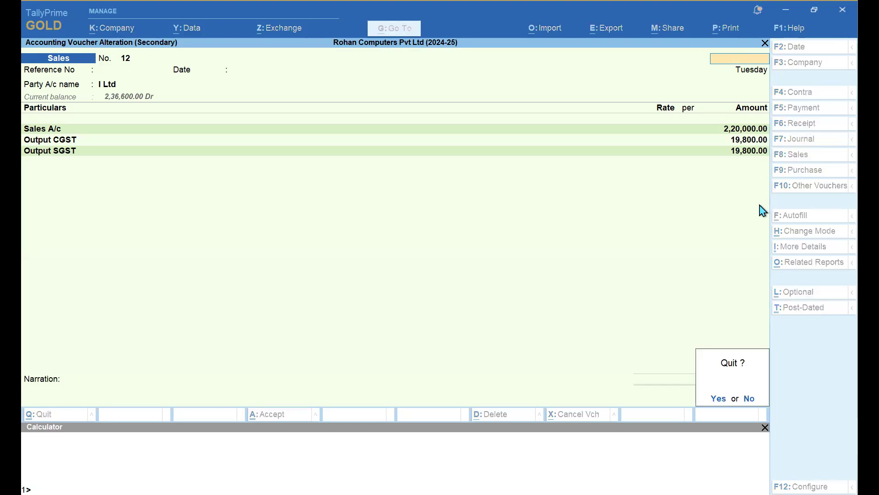
{"action": "key", "text": "y"}
{"action": "key", "text": "Down"}
{"action": "key", "text": "Down"}
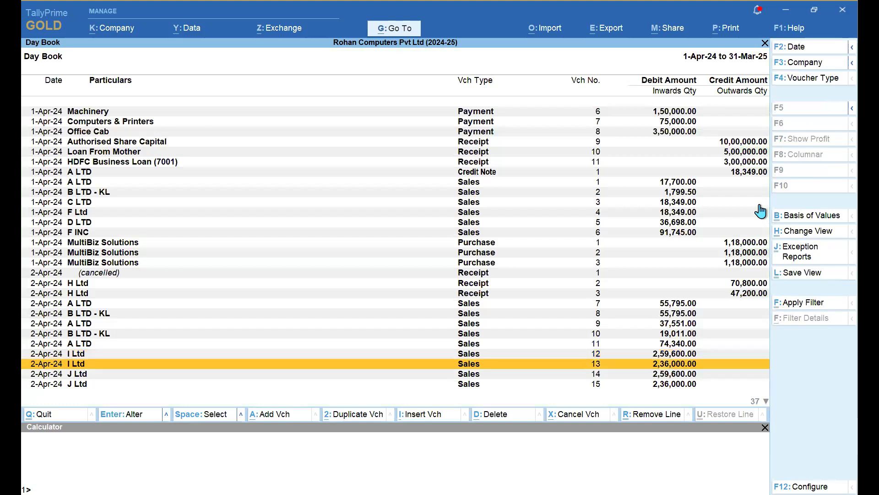
{"action": "key", "text": "Return"}
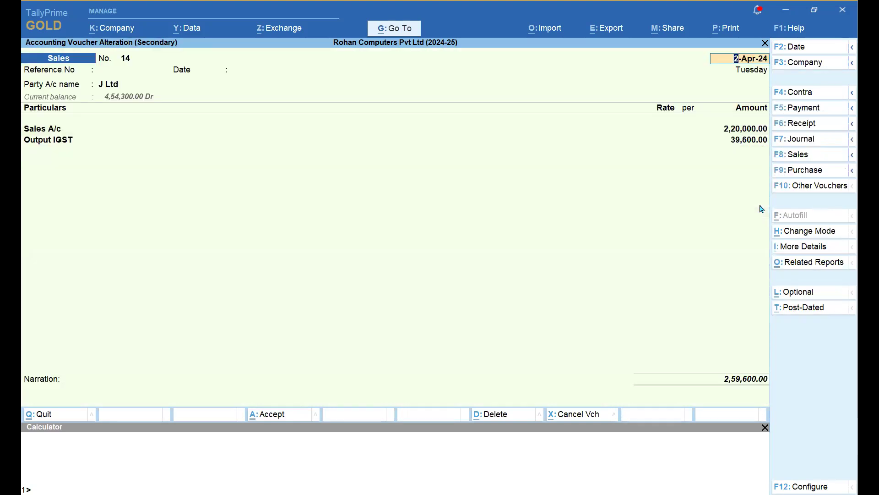
{"action": "key", "text": "Escape"}
{"action": "key", "text": "Up"}
{"action": "key", "text": "Up"}
{"action": "key", "text": "Up"}
{"action": "key", "text": "Up"}
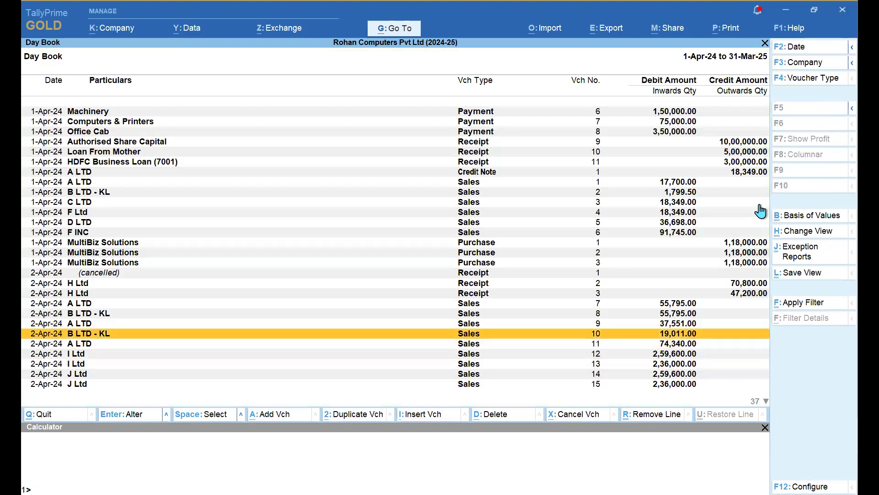
{"action": "key", "text": "Up"}
{"action": "key", "text": "Up"}
{"action": "key", "text": "Escape"}
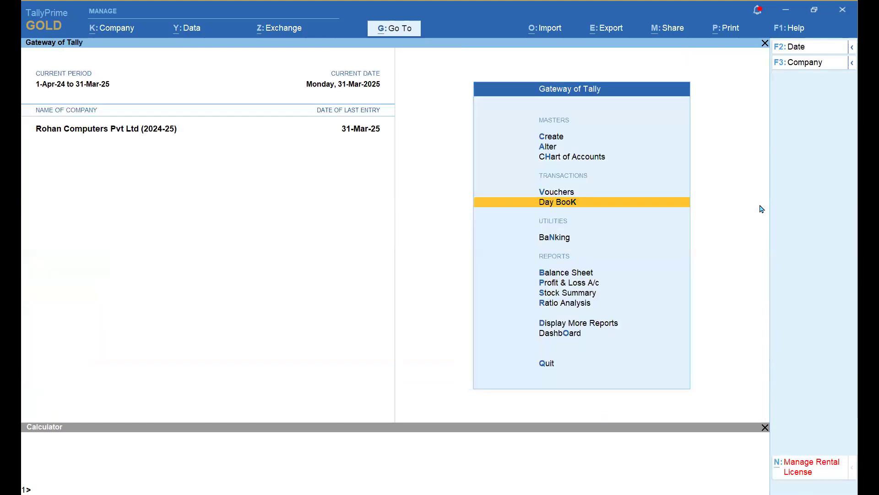
- Set Enable Stripe View for Reports to Yes in Print Configuration
{"action": "left_click", "coordinate": [728, 30]}
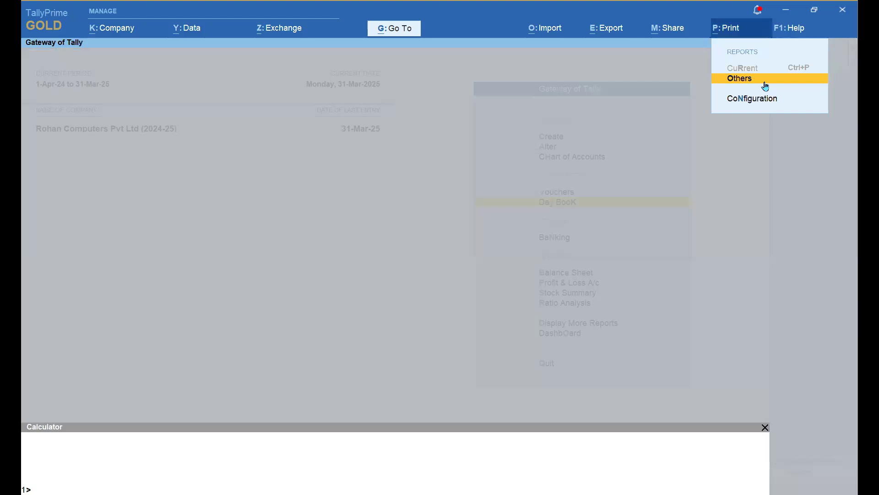
{"action": "left_click", "coordinate": [742, 102]}
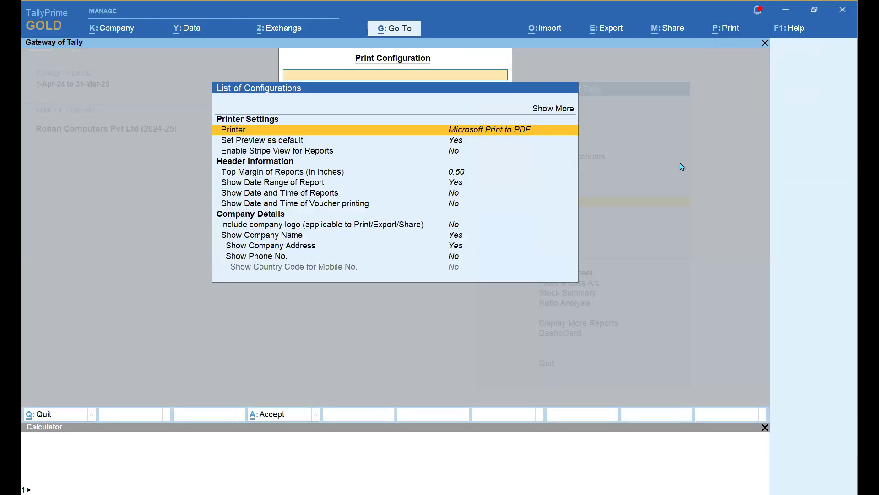
{"action": "key", "text": "Down"}
{"action": "key", "text": "Down"}
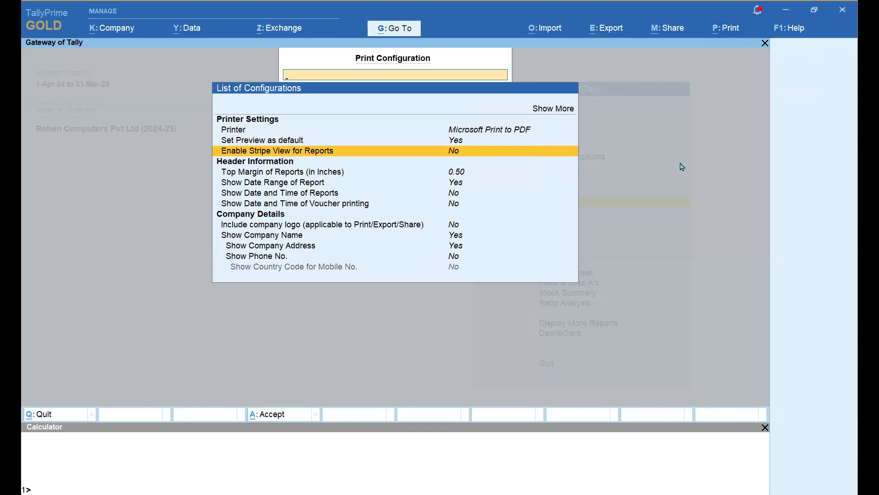
{"action": "key", "text": "Return"}
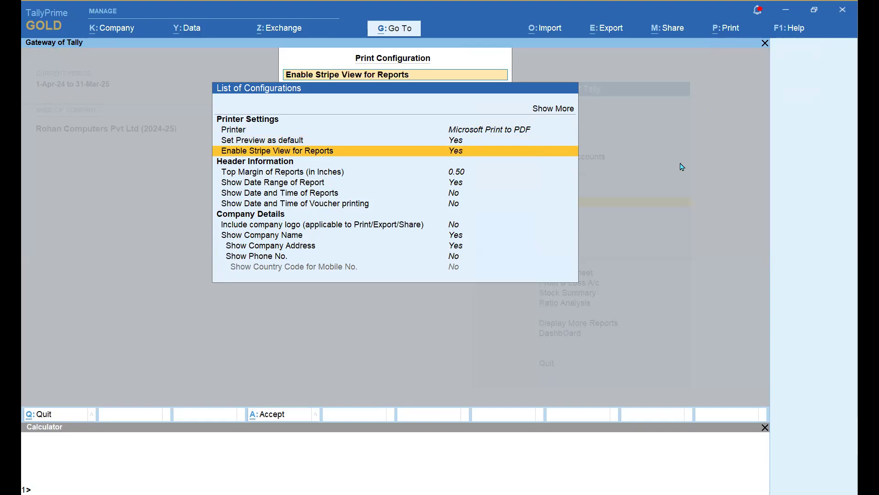
{"action": "key", "text": "Escape"}
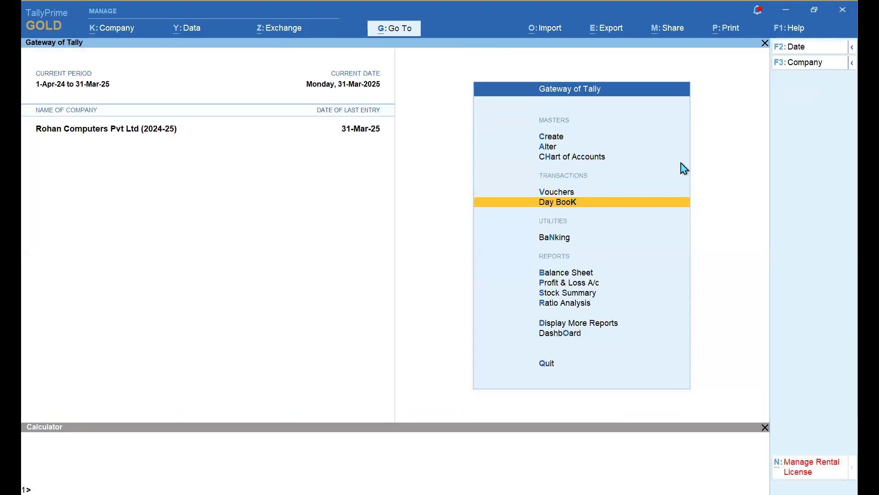
{"action": "left_click", "coordinate": [787, 32]}
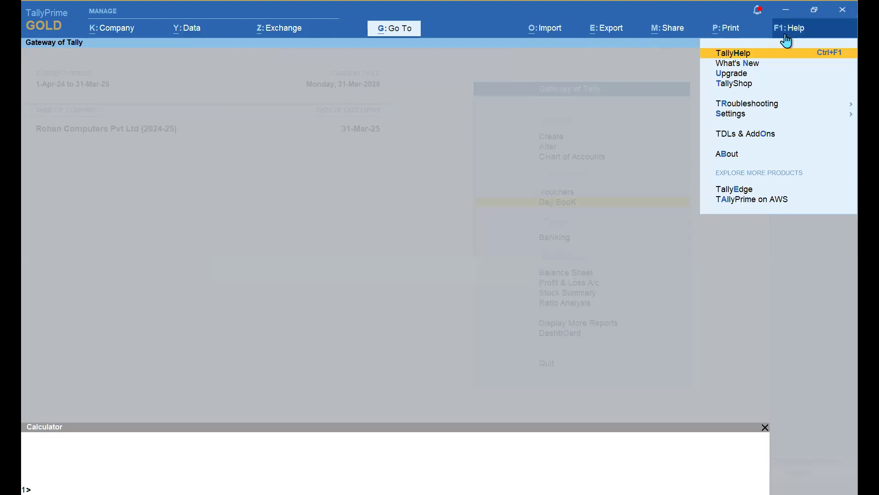
- Set Enable Stripe View for Vouchers to Yes in Display settings and accept with Ctrl+A
{"action": "left_click", "coordinate": [732, 115]}
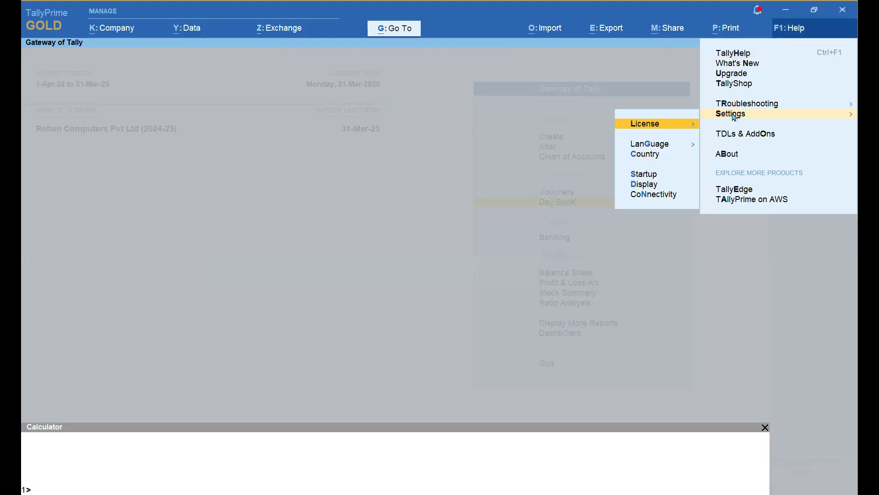
{"action": "key", "text": "Down"}
{"action": "key", "text": "Down"}
{"action": "key", "text": "Down"}
{"action": "key", "text": "Down"}
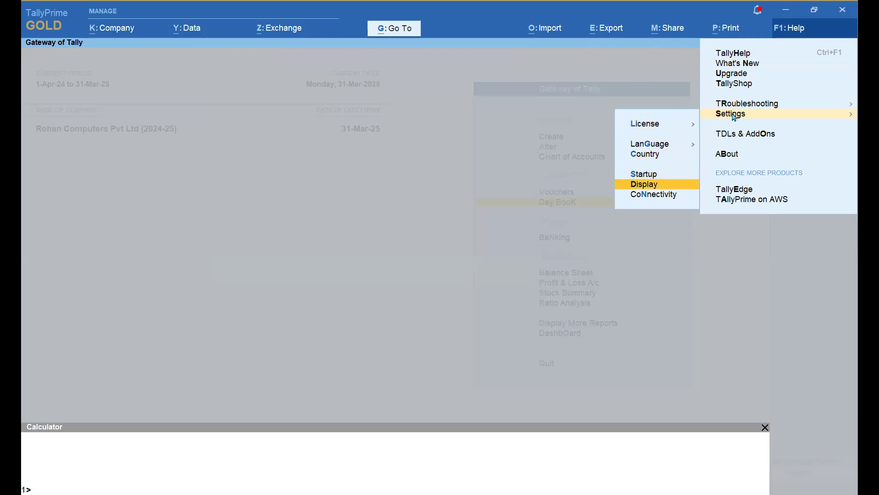
{"action": "key", "text": "Return"}
{"action": "key", "text": "Down"}
{"action": "key", "text": "Down"}
{"action": "key", "text": "Down"}
{"action": "key", "text": "Down"}
{"action": "key", "text": "Down"}
{"action": "key", "text": "Down"}
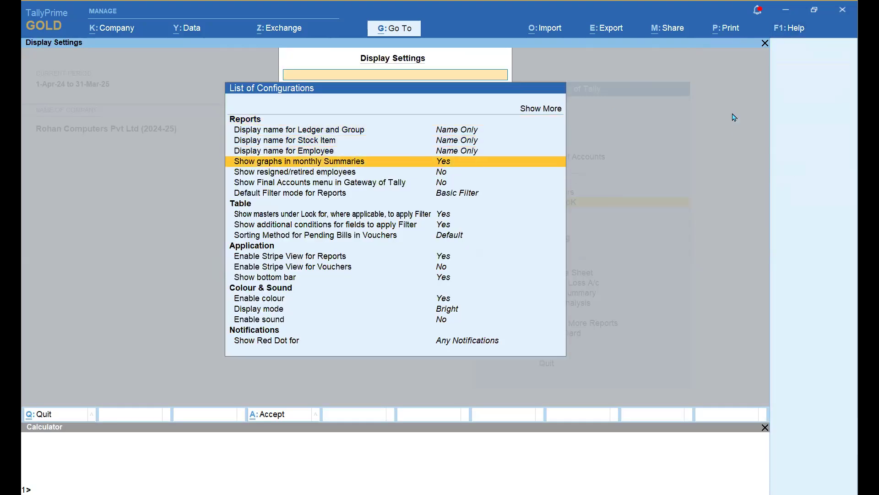
{"action": "key", "text": "Down"}
{"action": "key", "text": "Down"}
{"action": "key", "text": "Down"}
{"action": "key", "text": "Down"}
{"action": "key", "text": "Down"}
{"action": "key", "text": "Down"}
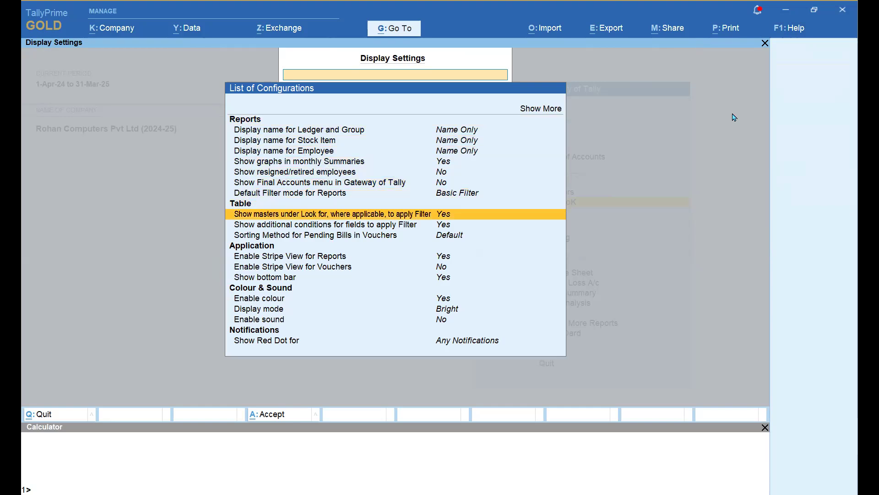
{"action": "key", "text": "Up"}
{"action": "key", "text": "Down"}
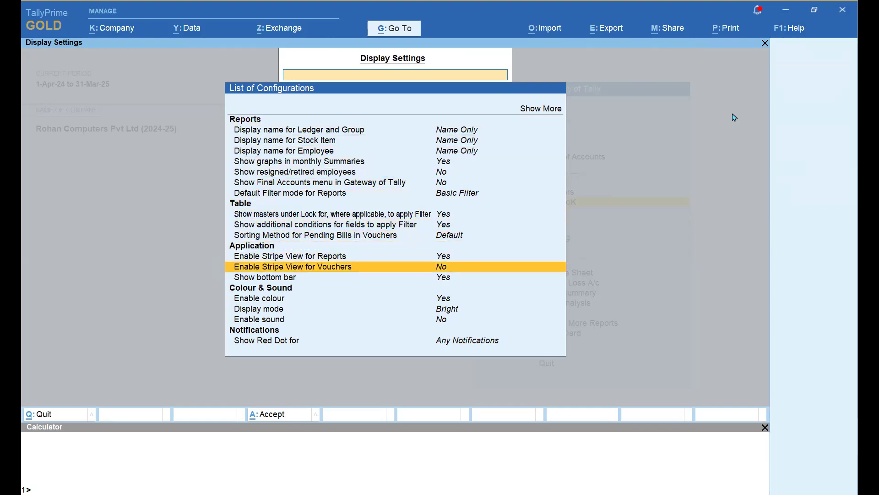
{"action": "key", "text": "Return"}
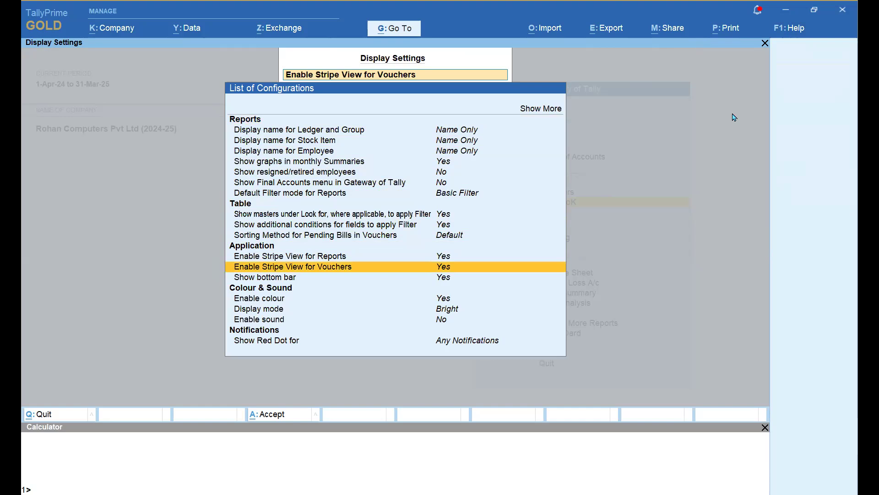
{"action": "key", "text": "ctrl+a"}
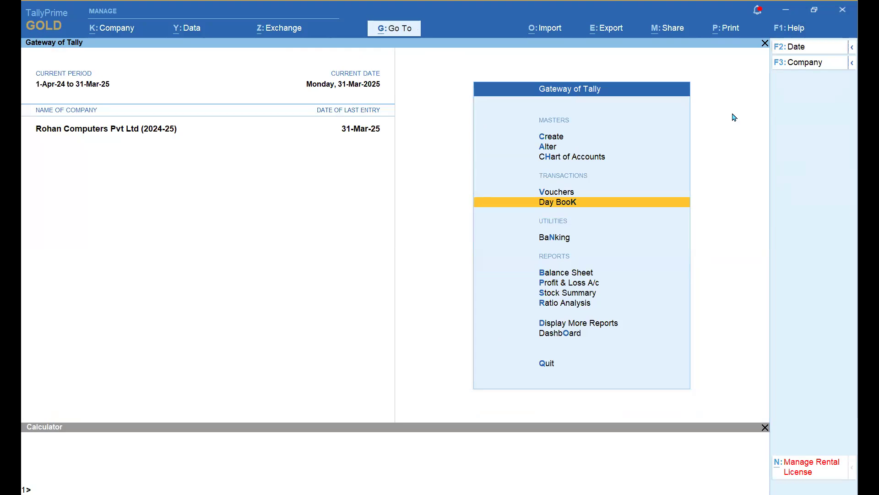
- Open the A LTD ledger for 1-Apr-24 to 31-Mar-25 in its Ledger Vouchers - GST view
{"action": "key", "text": "d"}
{"action": "key", "text": "a"}
{"action": "key", "text": "l"}
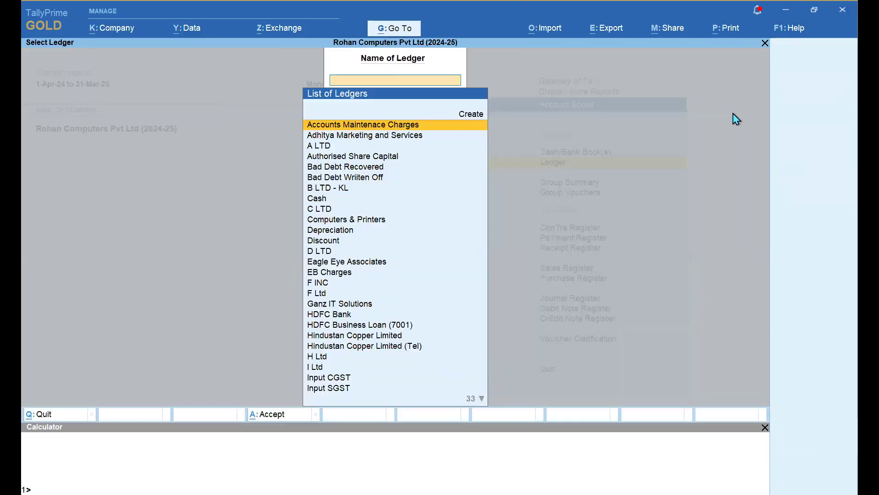
{"action": "key", "text": "Down"}
{"action": "key", "text": "Down"}
{"action": "key", "text": "Return"}
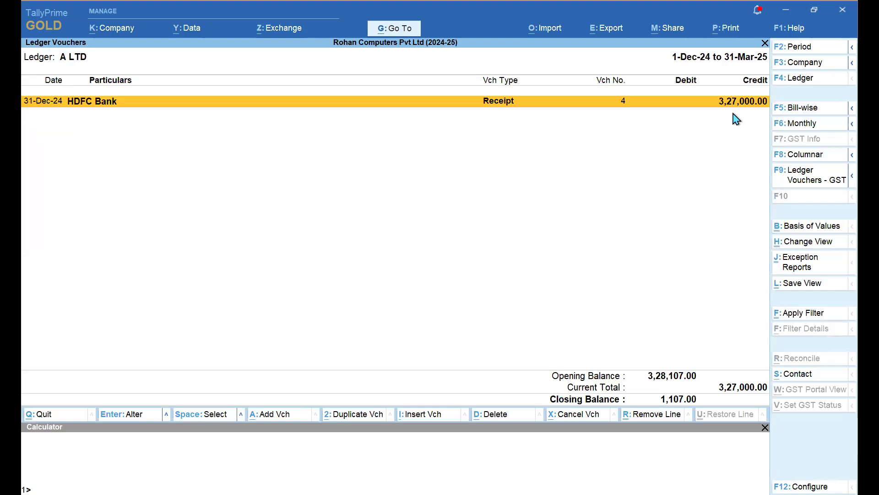
{"action": "key", "text": "F2"}
{"action": "key", "text": "BackSpace"}
{"action": "key", "text": "Return"}
{"action": "key", "text": "BackSpace"}
{"action": "key", "text": "Return"}
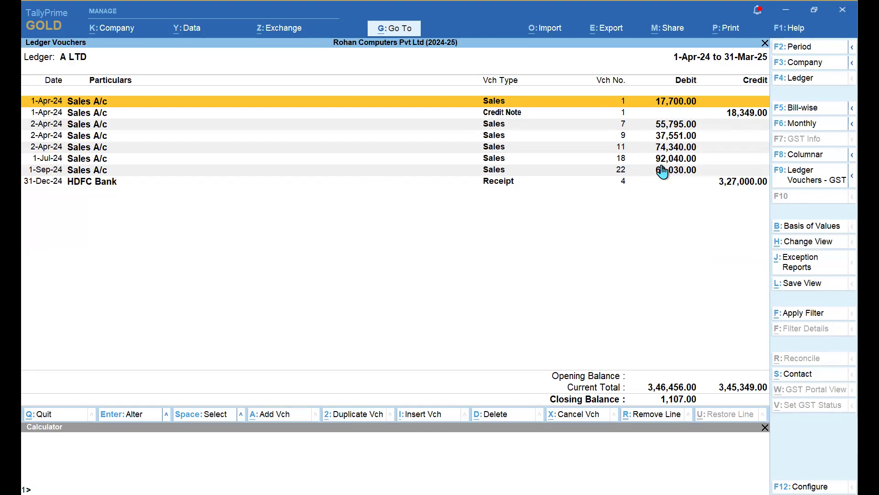
{"action": "left_click", "coordinate": [807, 180]}
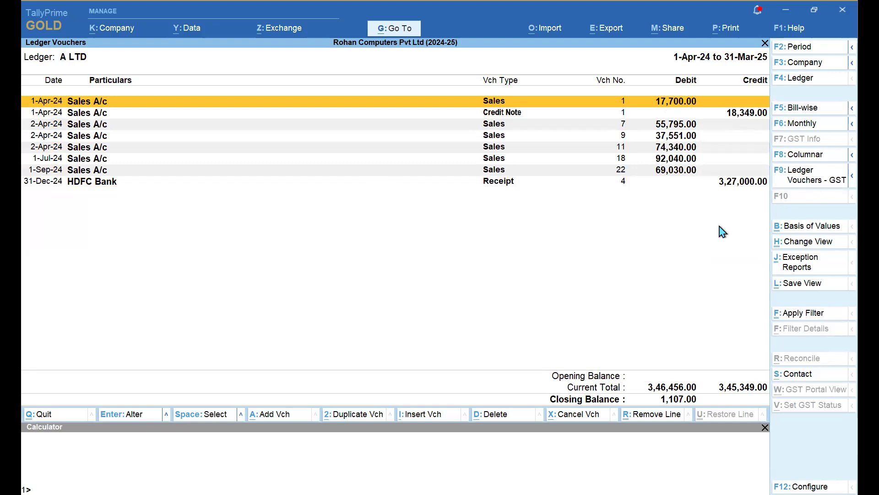
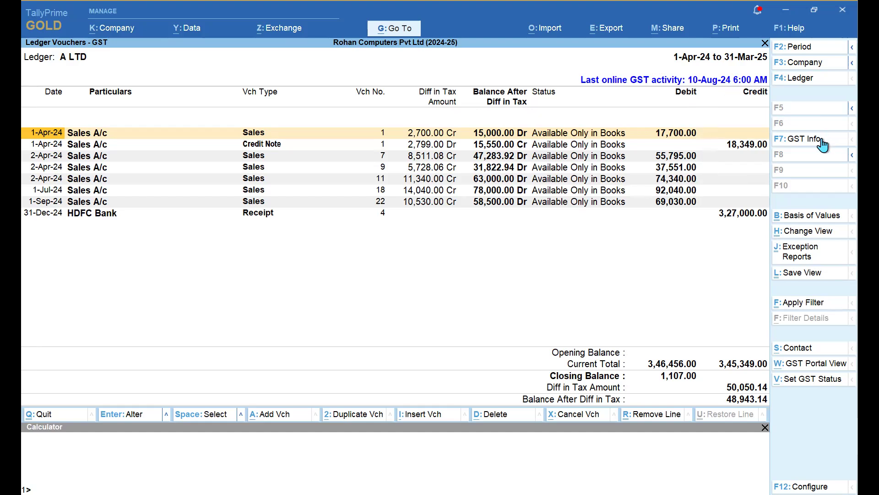
- In the A LTD GST report's F12 configuration, set books/portal breakup, party GSTIN/UIN and portal-only entries to Yes
{"action": "key", "text": "F12"}
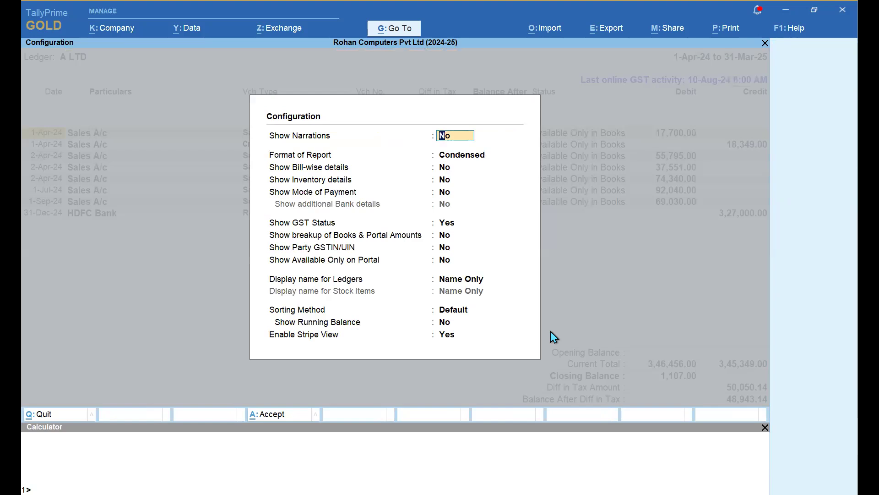
{"action": "key", "text": "Down"}
{"action": "key", "text": "Down"}
{"action": "key", "text": "Down"}
{"action": "key", "text": "Down"}
{"action": "key", "text": "Down"}
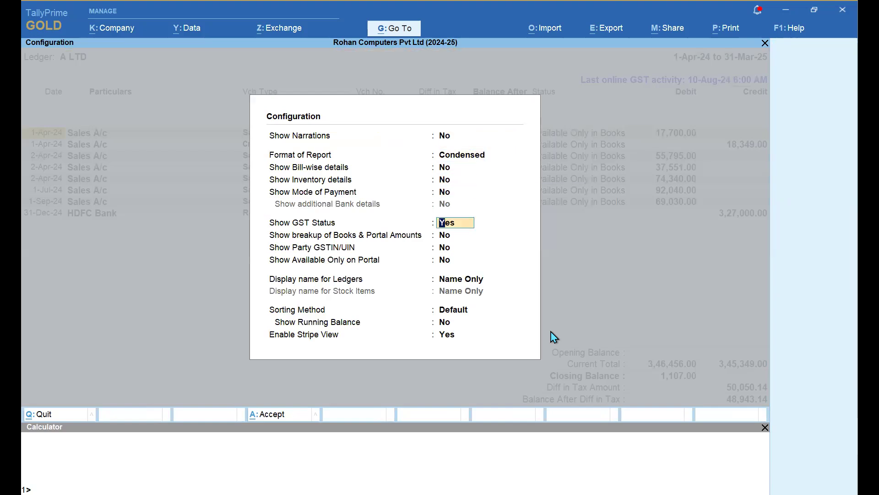
{"action": "key", "text": "Down"}
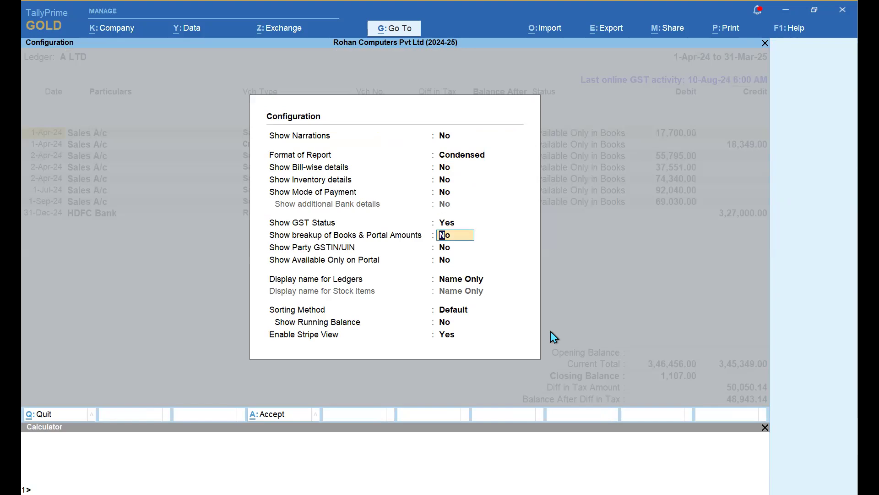
{"action": "key", "text": "y"}
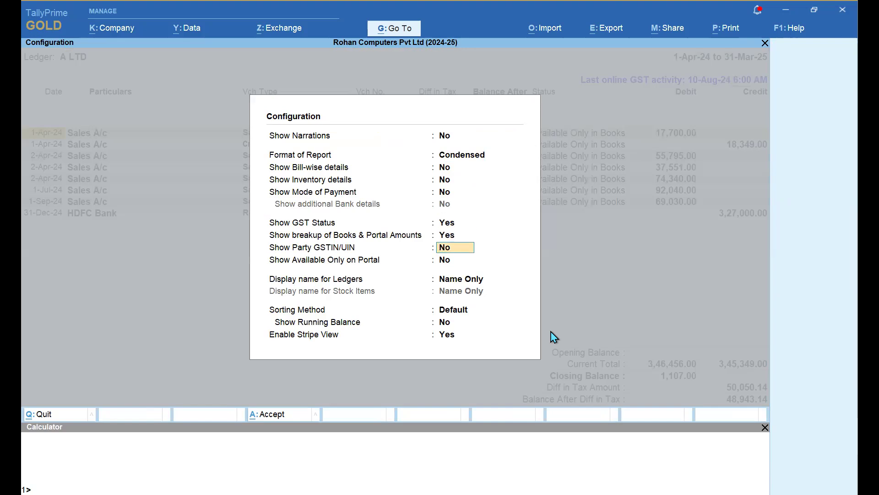
{"action": "type", "text": "y"}
{"action": "key", "text": "Return"}
{"action": "type", "text": "y"}
{"action": "key", "text": "Return"}
{"action": "key", "text": "Return"}
{"action": "key", "text": "Return"}
{"action": "key", "text": "Return"}
{"action": "key", "text": "Return"}
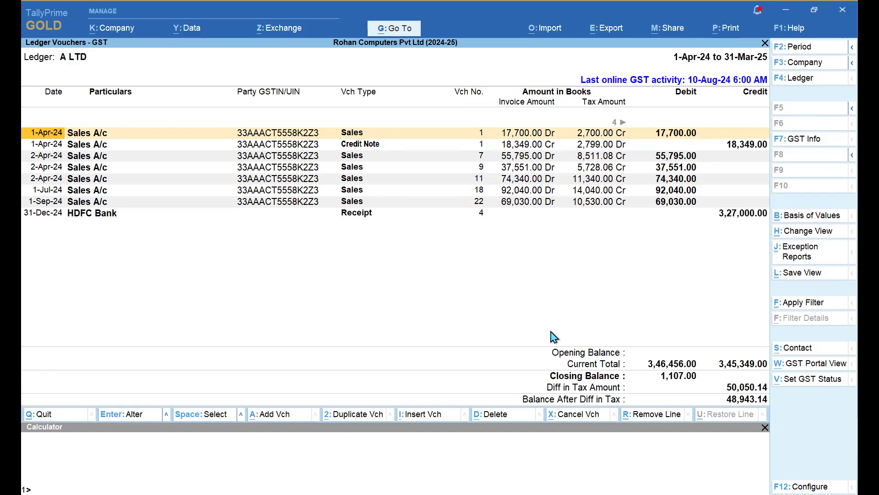
- Check the first voucher's Amount in Books, Diff in Tax and GST Status columns, then exit to plain Ledger Vouchers
{"action": "key", "text": "Right"}
{"action": "key", "text": "Right"}
{"action": "key", "text": "Right"}
{"action": "key", "text": "Right"}
{"action": "key", "text": "Right"}
{"action": "key", "text": "Right"}
{"action": "key", "text": "Left"}
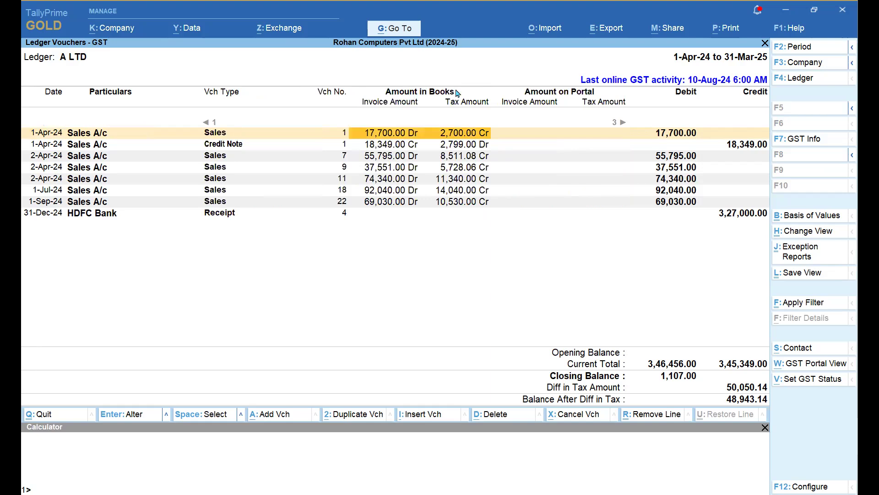
{"action": "key", "text": "Right"}
{"action": "key", "text": "Right"}
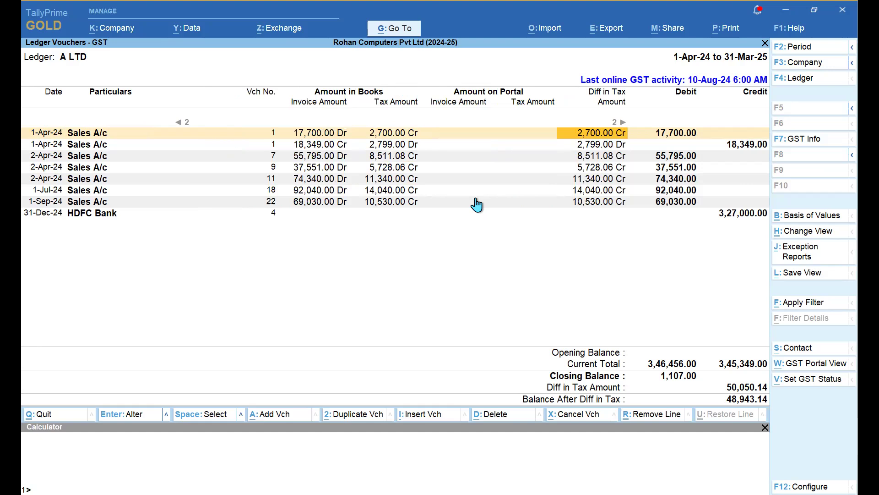
{"action": "key", "text": "Right"}
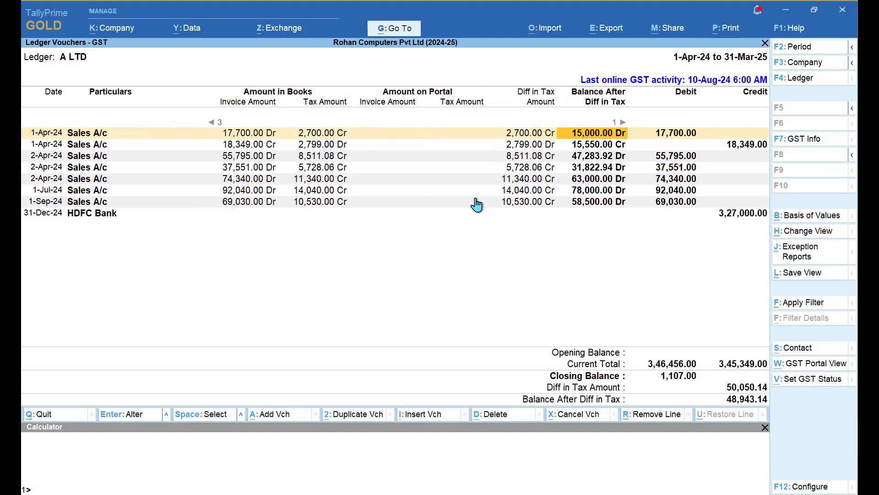
{"action": "key", "text": "Right"}
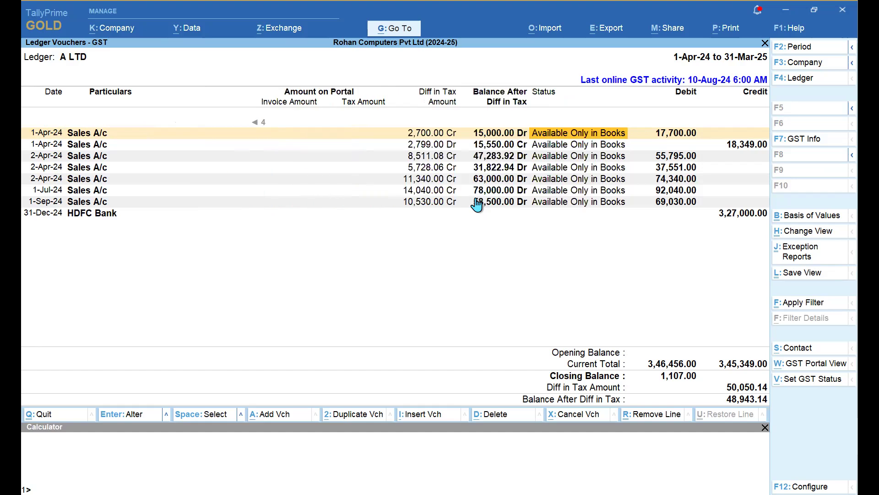
{"action": "key", "text": "Right"}
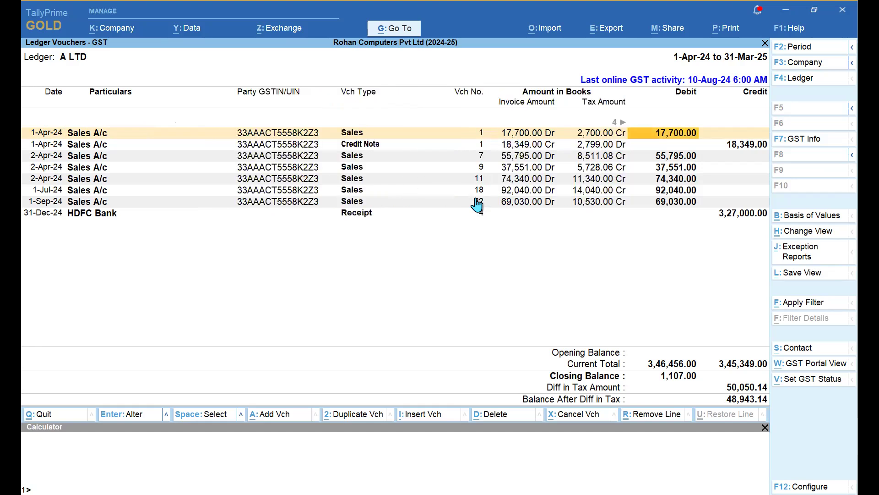
{"action": "key", "text": "Right"}
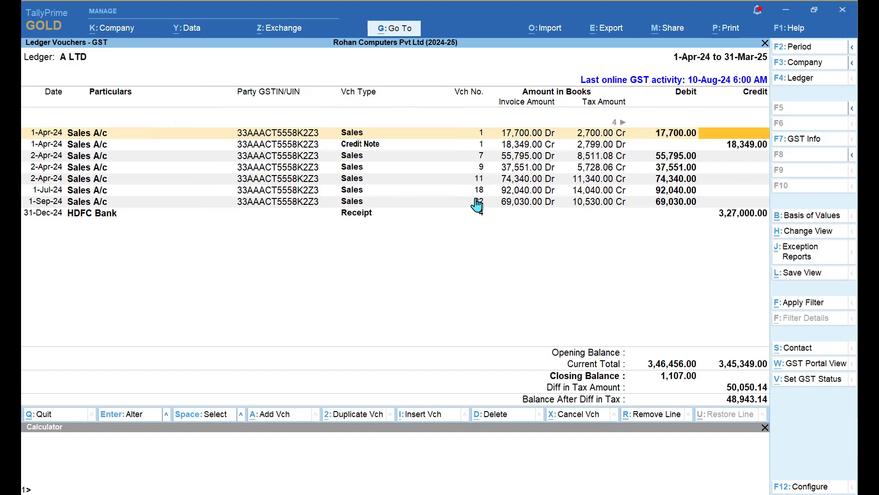
{"action": "key", "text": "Left"}
{"action": "key", "text": "Left"}
{"action": "key", "text": "Left"}
{"action": "key", "text": "Left"}
{"action": "key", "text": "Left"}
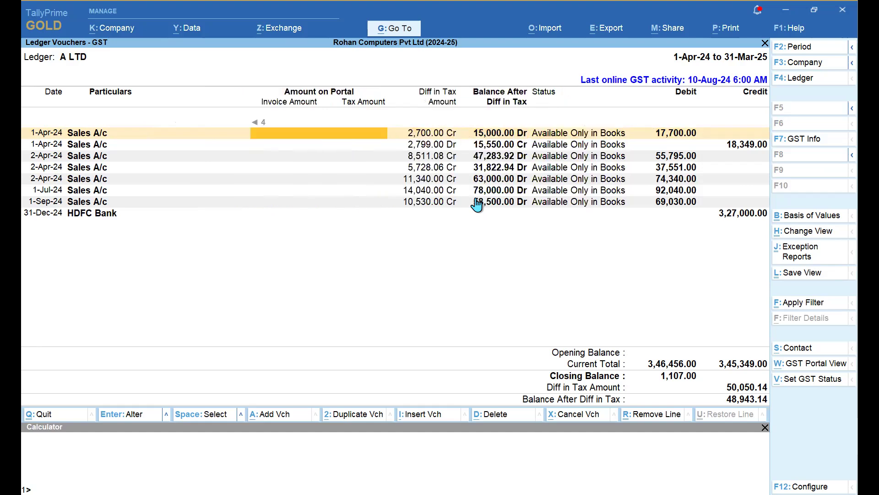
{"action": "key", "text": "Left"}
{"action": "key", "text": "Left"}
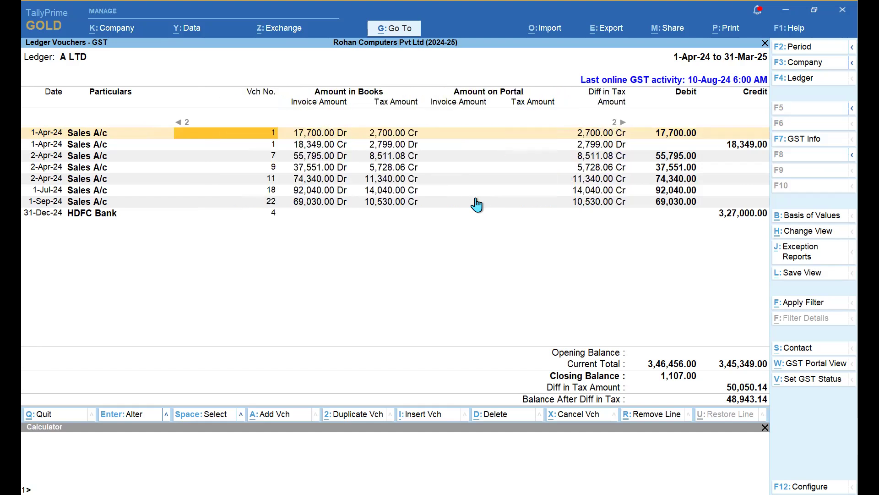
{"action": "key", "text": "Escape"}
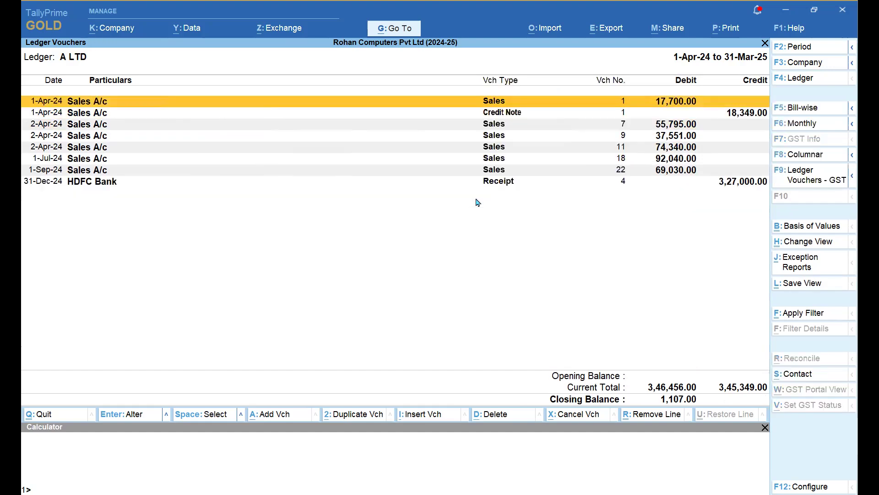
- Back out of the ledger reports to the Gateway of Tally
{"action": "key", "text": "Escape"}
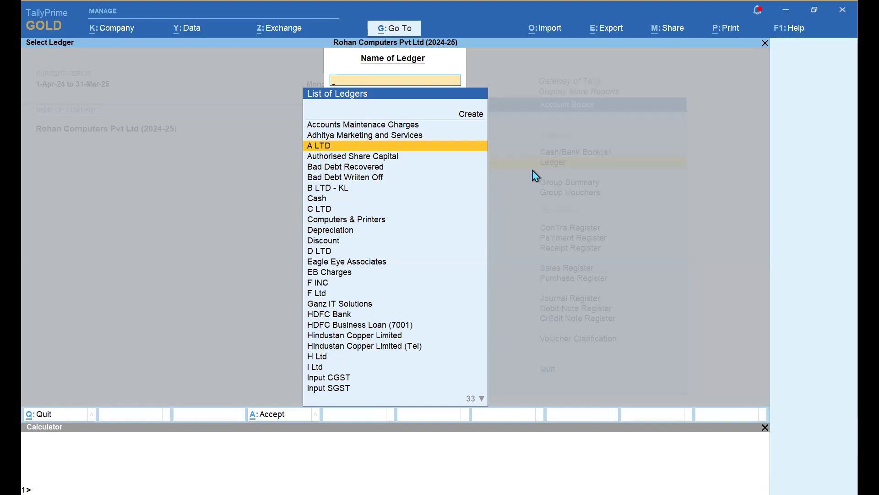
{"action": "key", "text": "Escape"}
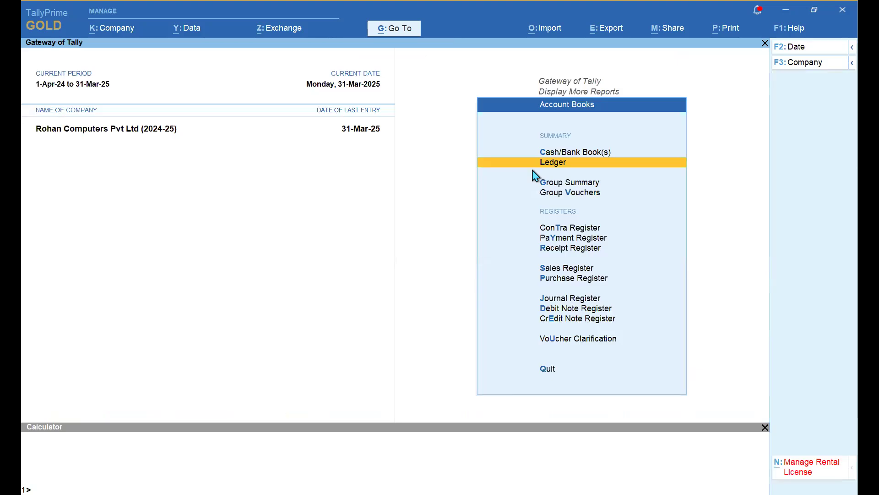
{"action": "key", "text": "Escape"}
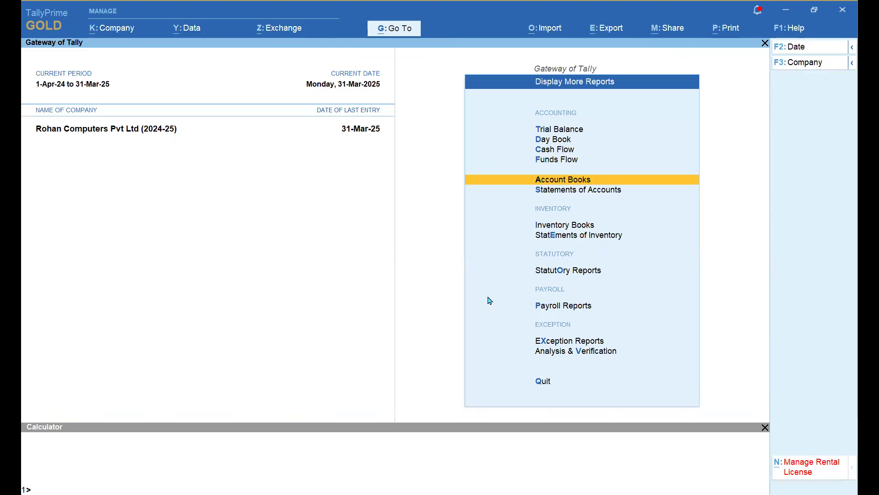
{"action": "key", "text": "Escape"}
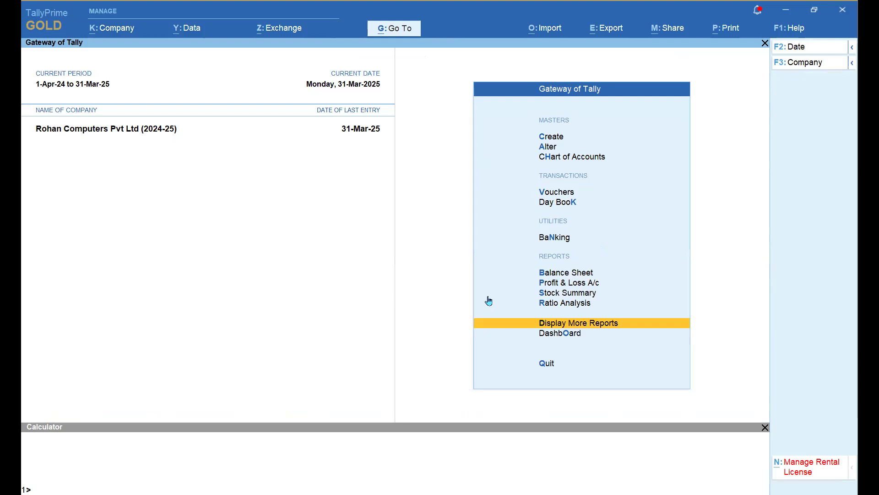
- Open GSTR-1 through Display More Reports > Statutory Reports > GST Reports
{"action": "key", "text": "Return"}
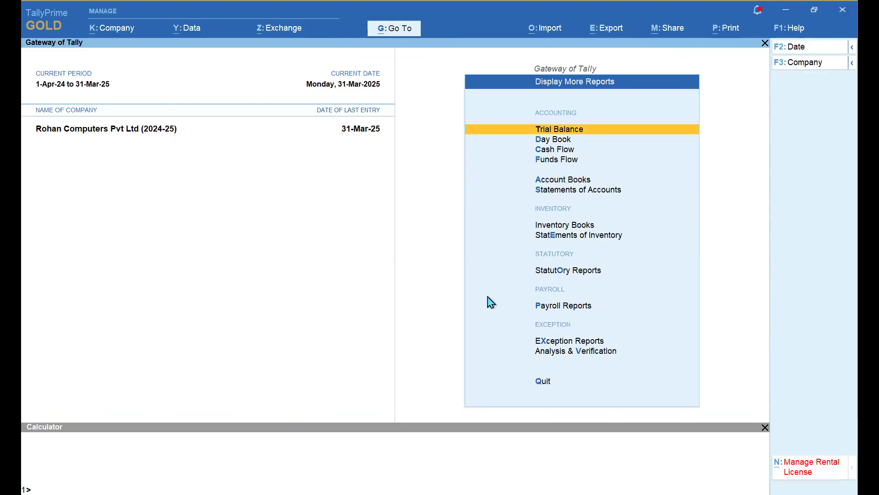
{"action": "key", "text": "Down"}
{"action": "key", "text": "Down"}
{"action": "key", "text": "Down"}
{"action": "key", "text": "Down"}
{"action": "key", "text": "Down"}
{"action": "key", "text": "Down"}
{"action": "key", "text": "Down"}
{"action": "key", "text": "Down"}
{"action": "key", "text": "Down"}
{"action": "key", "text": "Up"}
{"action": "key", "text": "Return"}
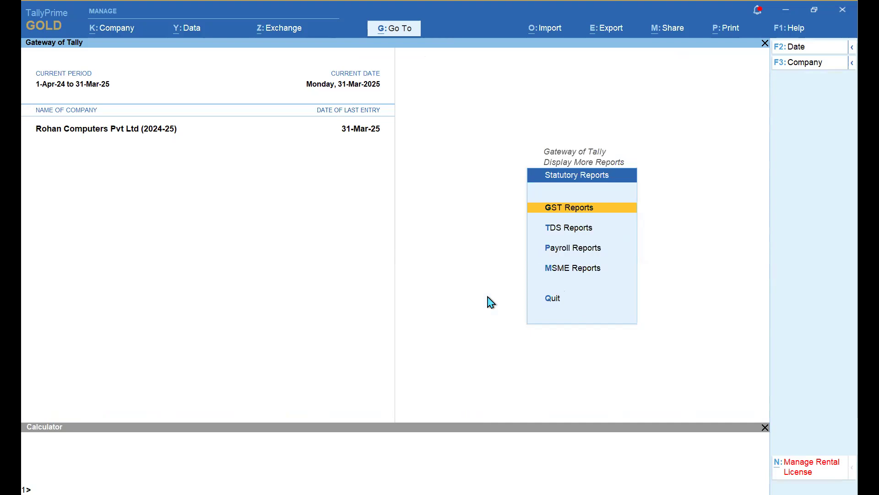
{"action": "key", "text": "Return"}
{"action": "key", "text": "Down"}
{"action": "key", "text": "Return"}
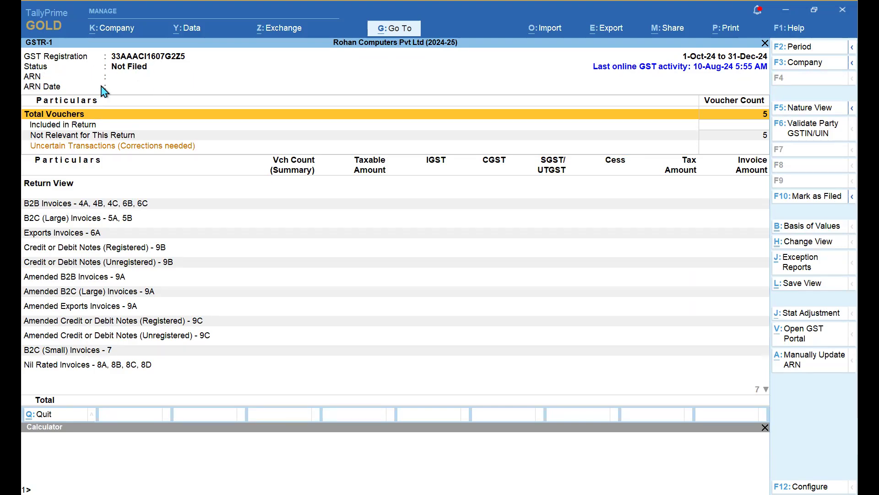
- Change the GSTR-1 period to April 2024, 1-Apr-24 to 30-Apr-24
{"action": "key", "text": "F2"}
{"action": "type", "text": "apr"}
{"action": "key", "text": "Return"}
{"action": "type", "text": "apr"}
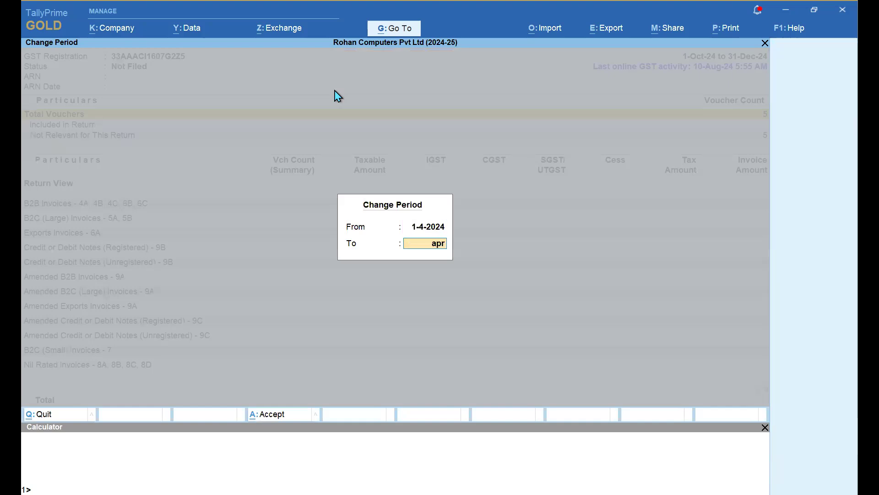
{"action": "key", "text": "Return"}
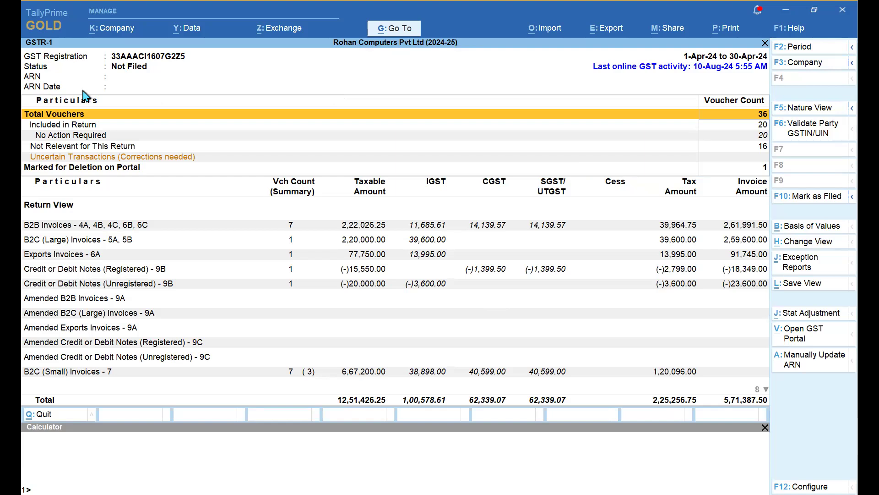
- Validate party GSTINs from the portal, review A LTD's details and filing history, then return to GSTR-1
{"action": "left_click", "coordinate": [817, 138]}
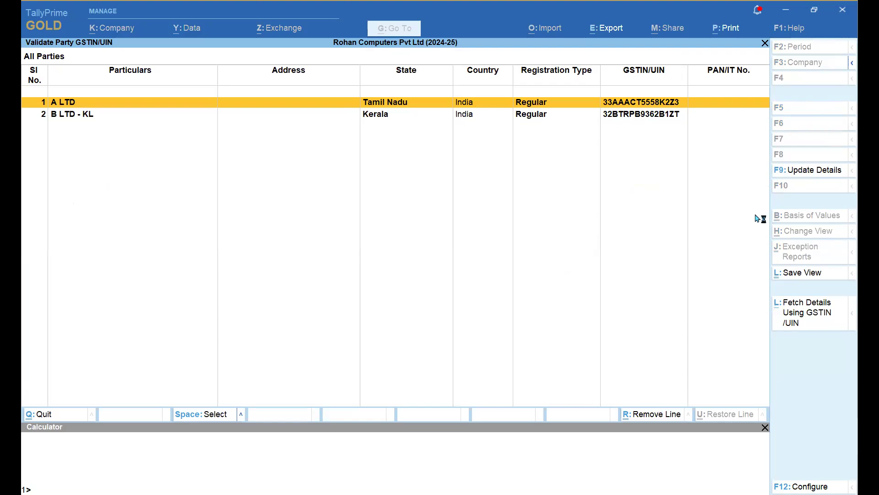
{"action": "left_click", "coordinate": [811, 320]}
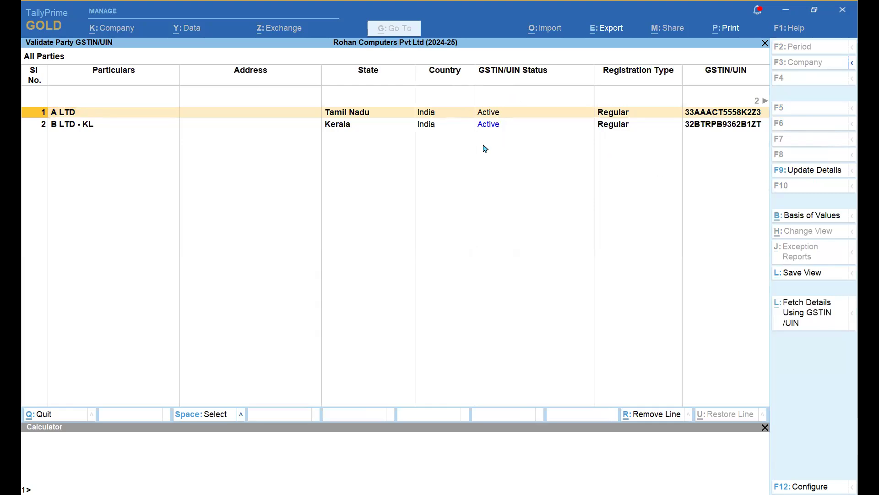
{"action": "key", "text": "Right"}
{"action": "key", "text": "Right"}
{"action": "key", "text": "Right"}
{"action": "key", "text": "Right"}
{"action": "key", "text": "Right"}
{"action": "key", "text": "Right"}
{"action": "key", "text": "Right"}
{"action": "key", "text": "Right"}
{"action": "key", "text": "Right"}
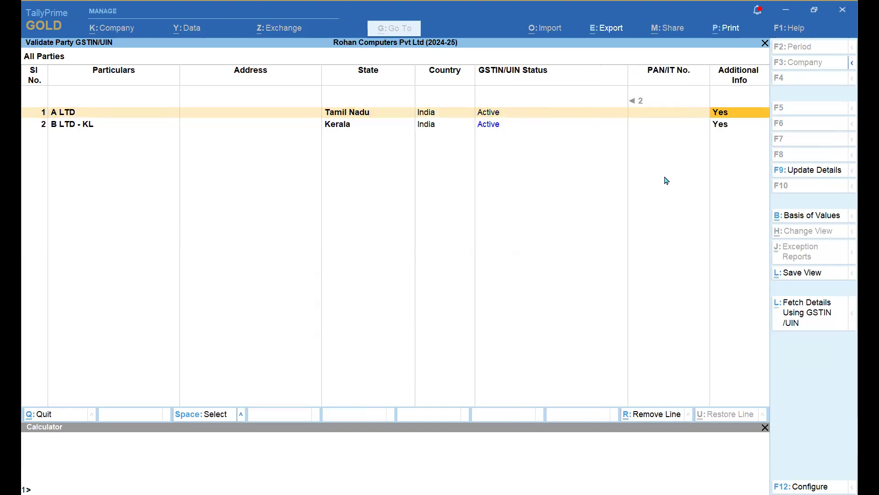
{"action": "key", "text": "Return"}
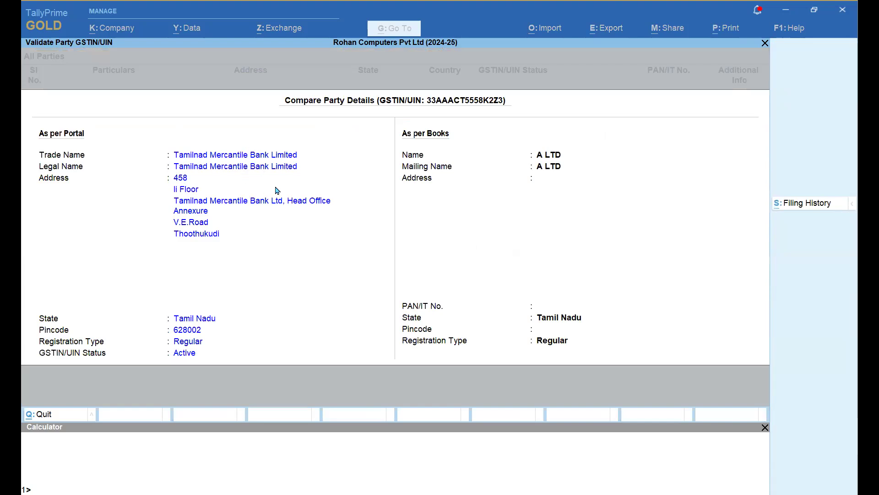
{"action": "left_click", "coordinate": [818, 203]}
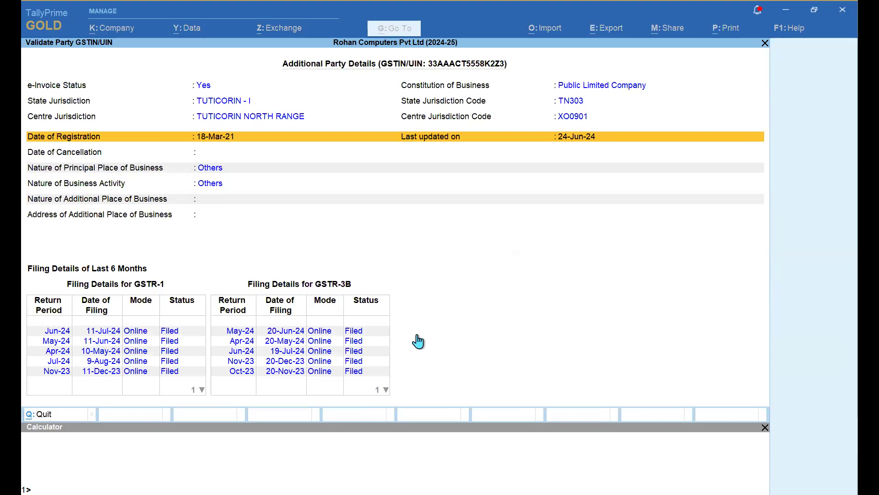
{"action": "key", "text": "Escape"}
{"action": "key", "text": "Escape"}
{"action": "key", "text": "Escape"}
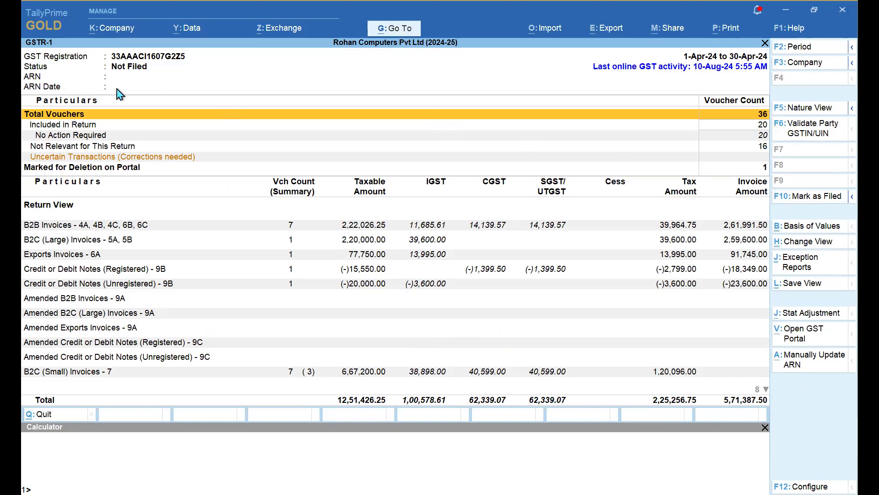
- Manually enter the return's ARN number with ARN date 11-May-24
{"action": "left_click", "coordinate": [789, 368]}
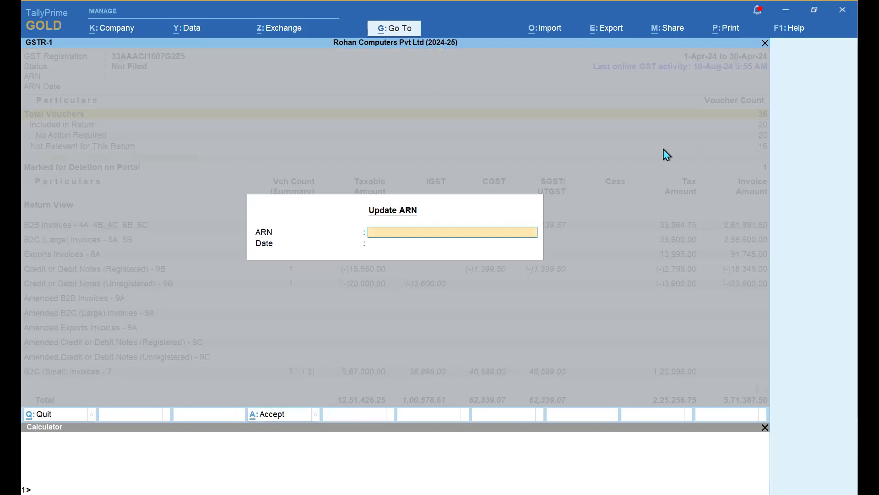
{"action": "key", "text": "Return"}
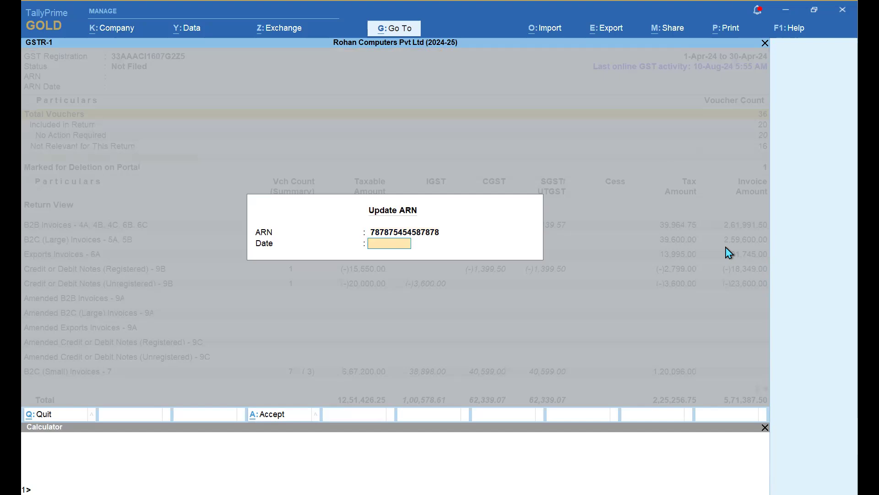
{"action": "key", "text": "Return"}
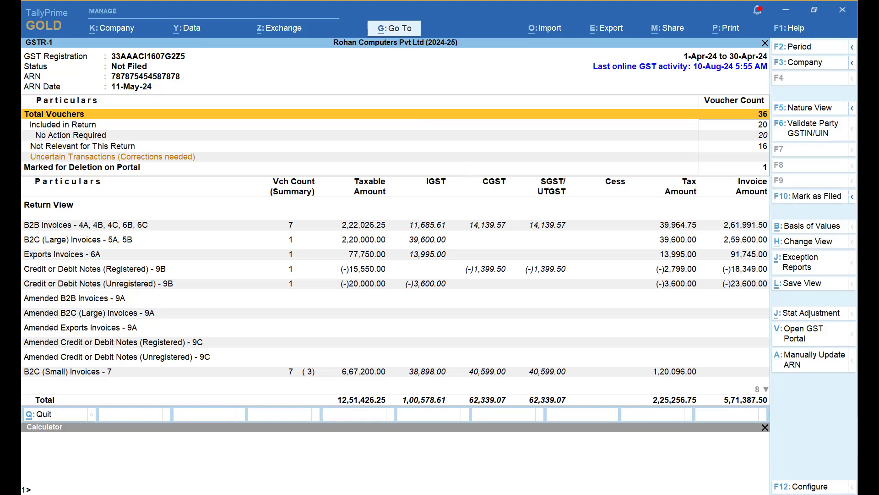
- Mark the current April GSTR-1 return as Filed
{"action": "key", "text": "F10"}
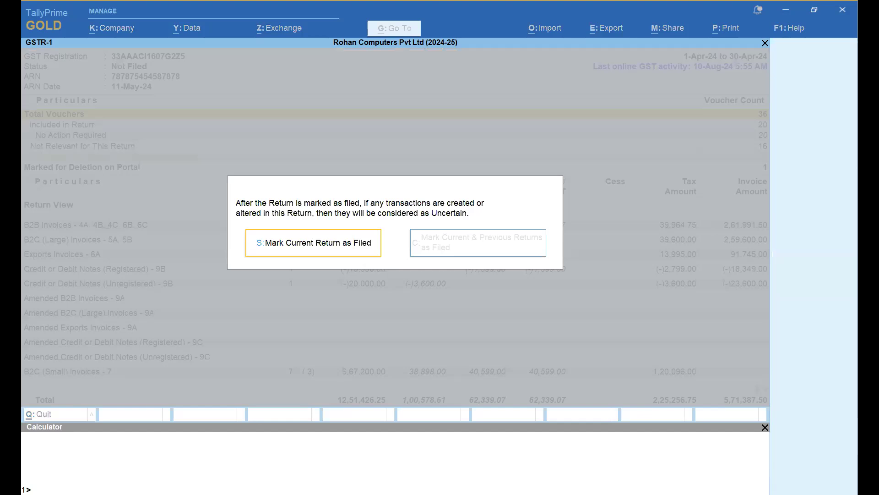
{"action": "left_click", "coordinate": [336, 248]}
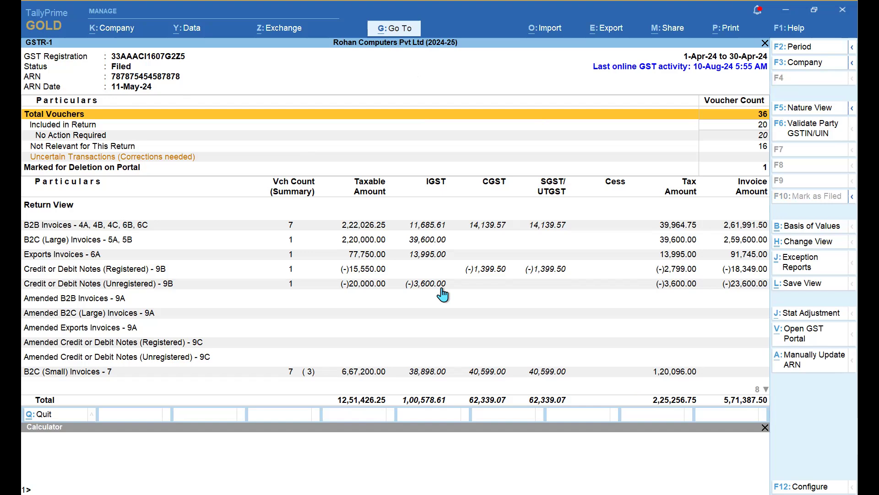
{"action": "key", "text": "alt+Tab"}
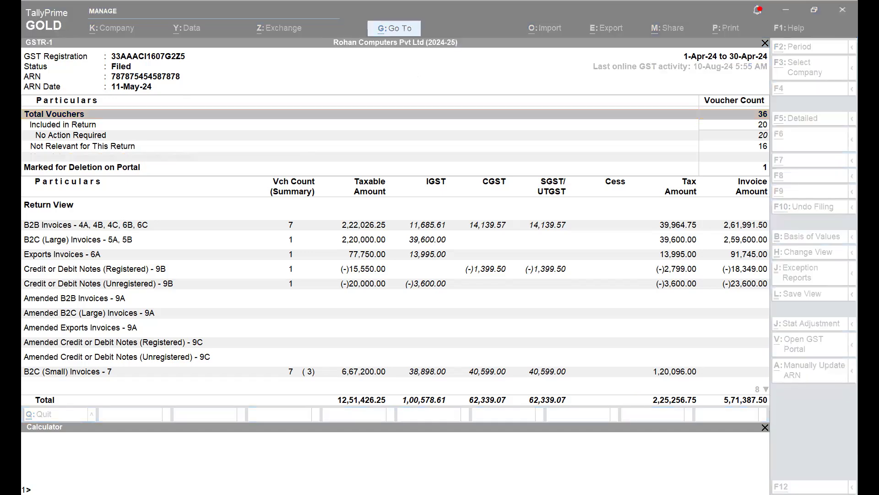